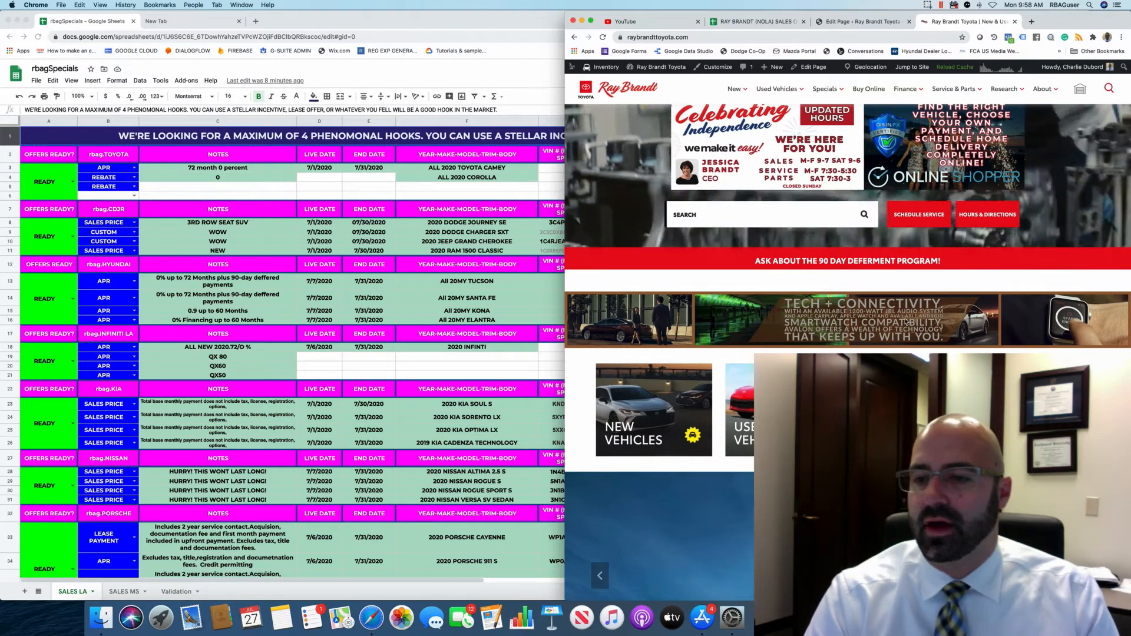
# Switch to the homepage editor and enter the auditor's name in DI Auditor to unlock editing.
pyautogui.click(859, 23)
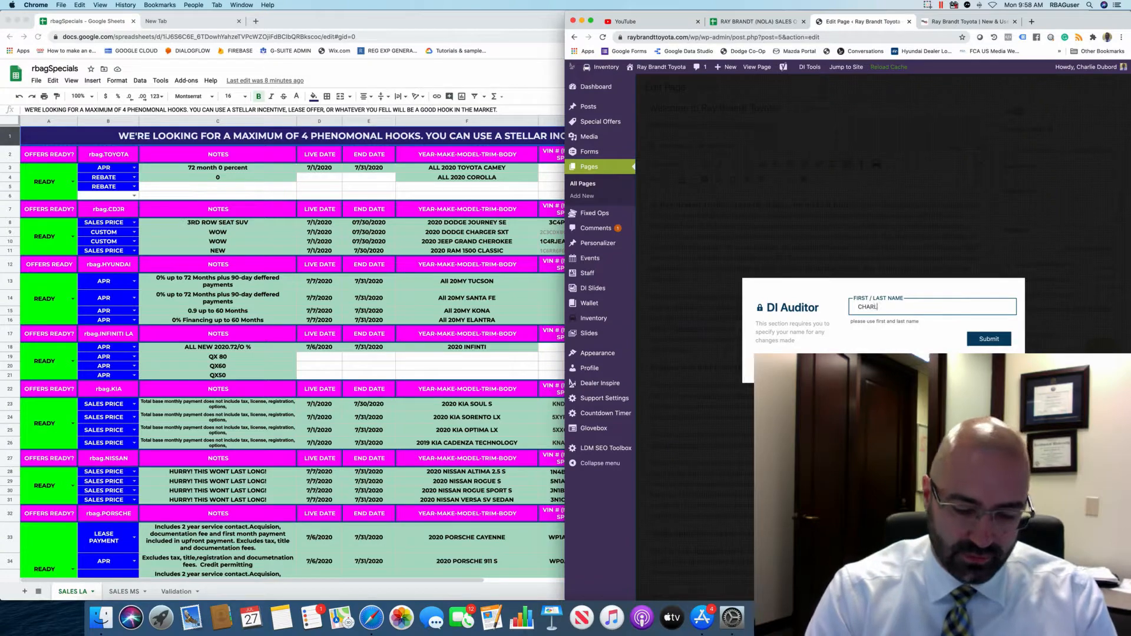
pyautogui.press('Return')
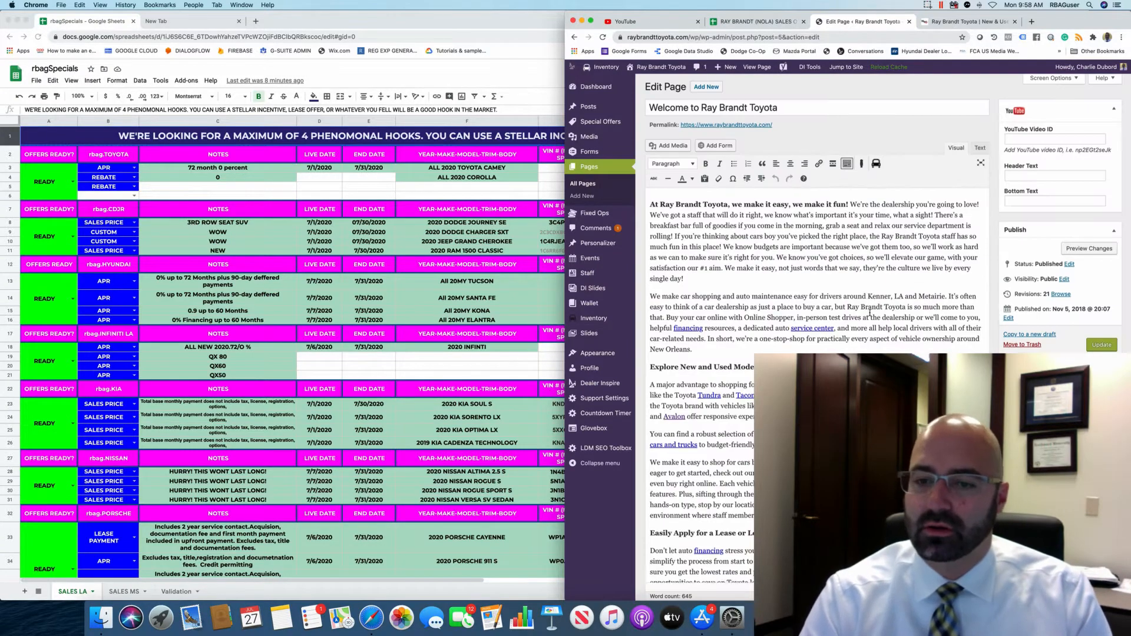
pyautogui.scroll(-10, 869, 313)
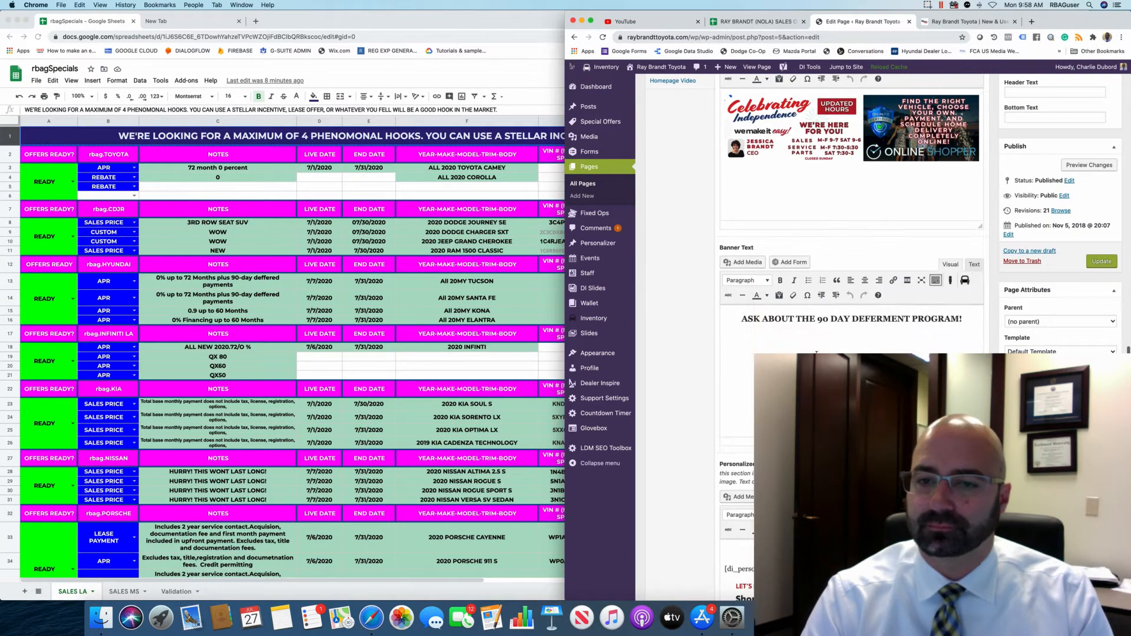
# Copy the vehicle banner shortcode from Personalized Banner Ads.
pyautogui.click(963, 319)
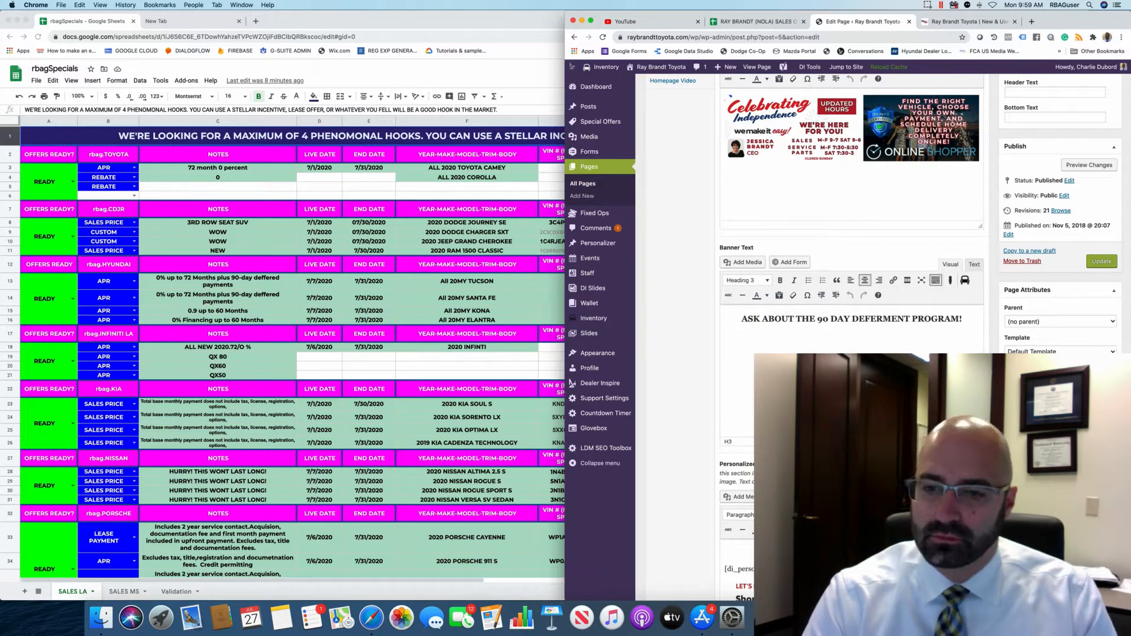
pyautogui.scroll(-5, 852, 265)
pyautogui.click(744, 370)
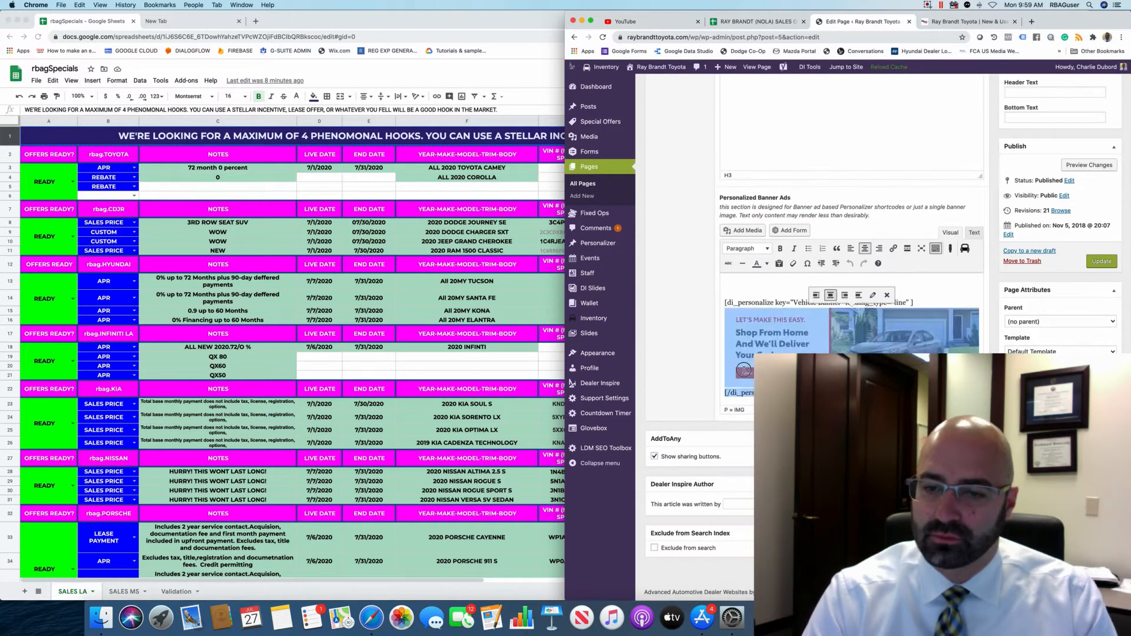
pyautogui.tripleClick(726, 306)
pyautogui.rightClick(737, 306)
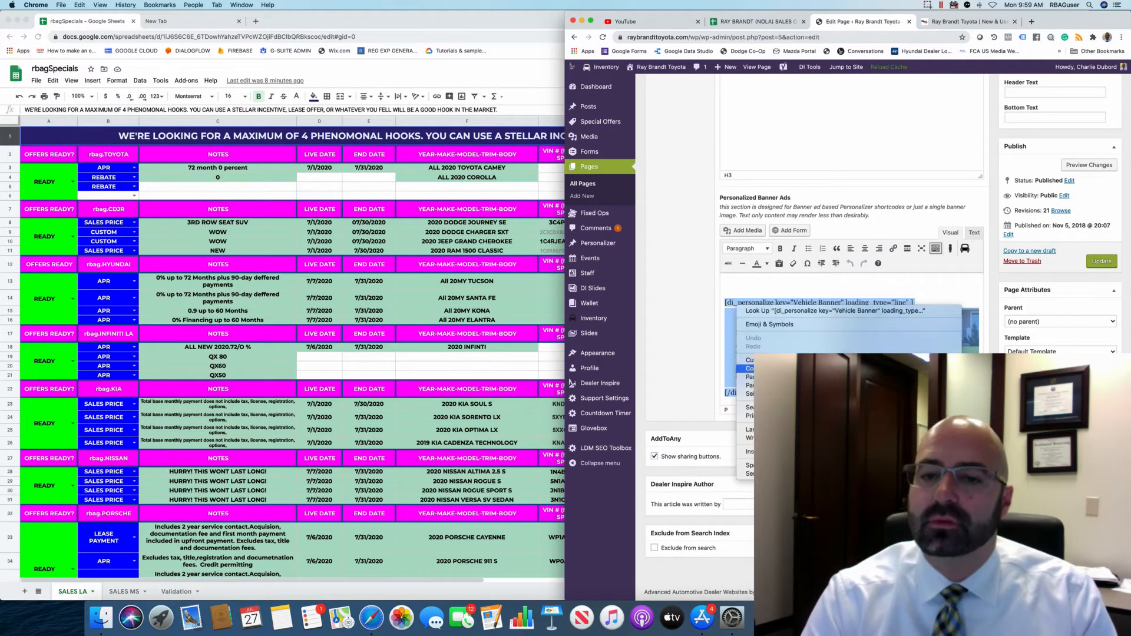
pyautogui.click(748, 369)
# Delete the 'ASK ABOUT THE 90 DAY DEFERMENT PROGRAM!' heading from the Banner Text box.
pyautogui.scroll(5, 825, 265)
pyautogui.rightClick(753, 216)
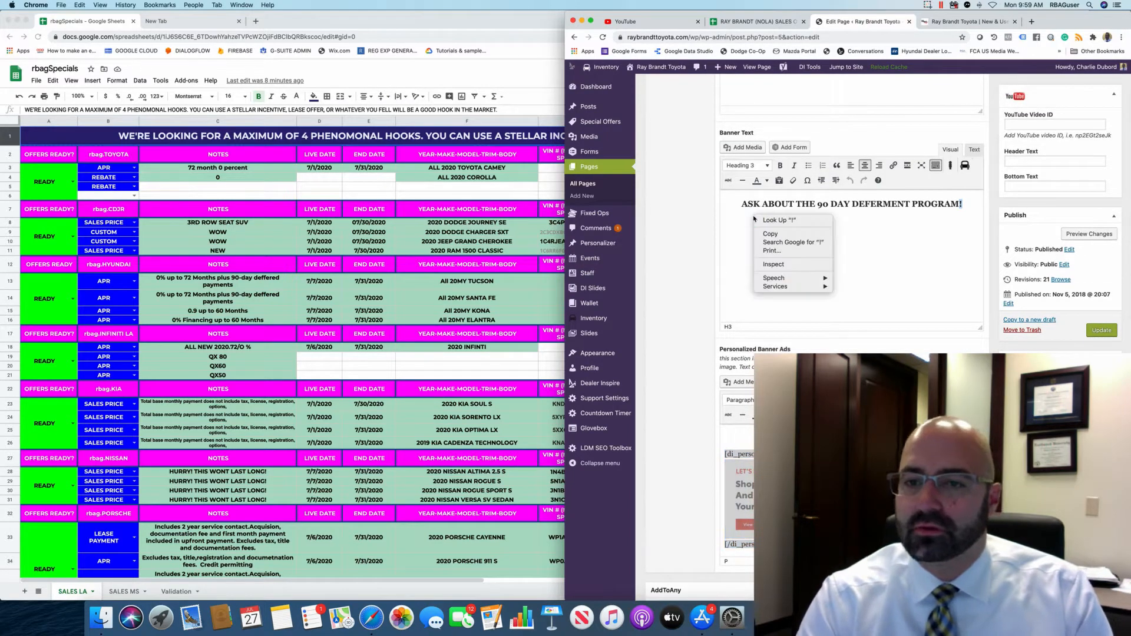
pyautogui.click(972, 211)
pyautogui.moveTo(967, 204); pyautogui.dragTo(604, 185)
pyautogui.press('BackSpace')
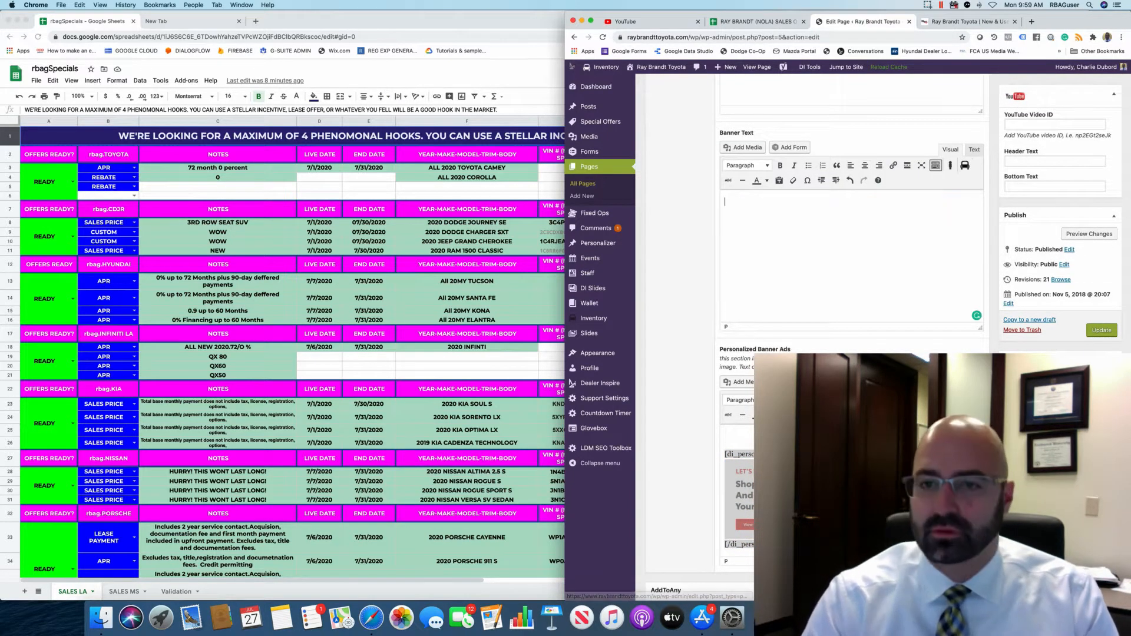
pyautogui.rightClick(745, 204)
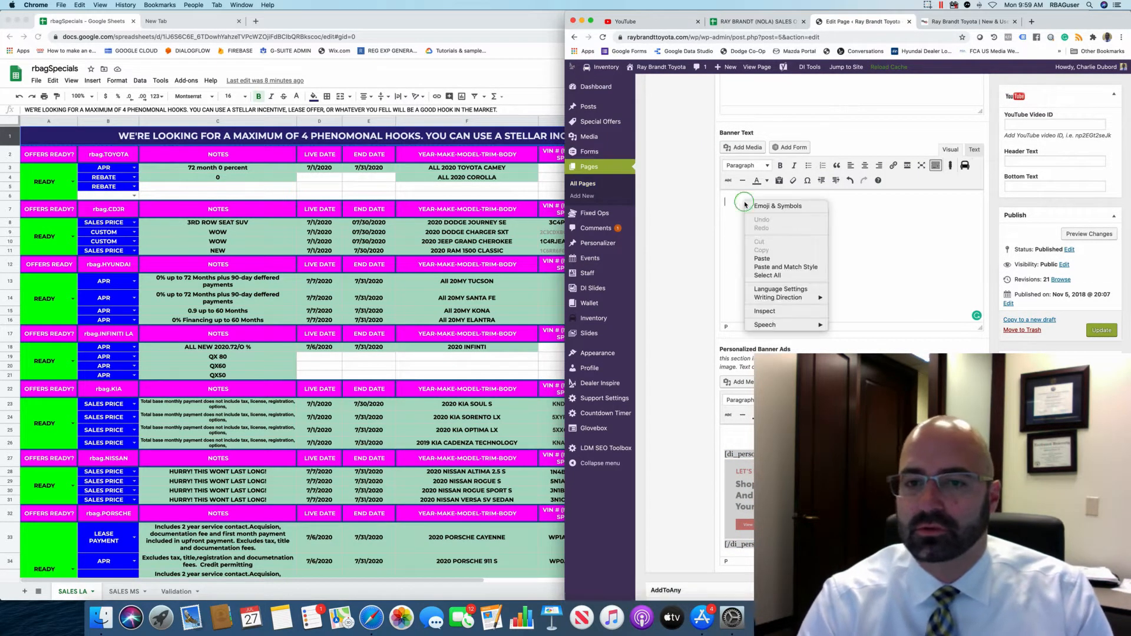
# Paste the copied shortcode into Banner Text and change its key from 'Vehicle Banner' to 'Homepage USP'.
pyautogui.click(766, 259)
pyautogui.press('BackSpace')
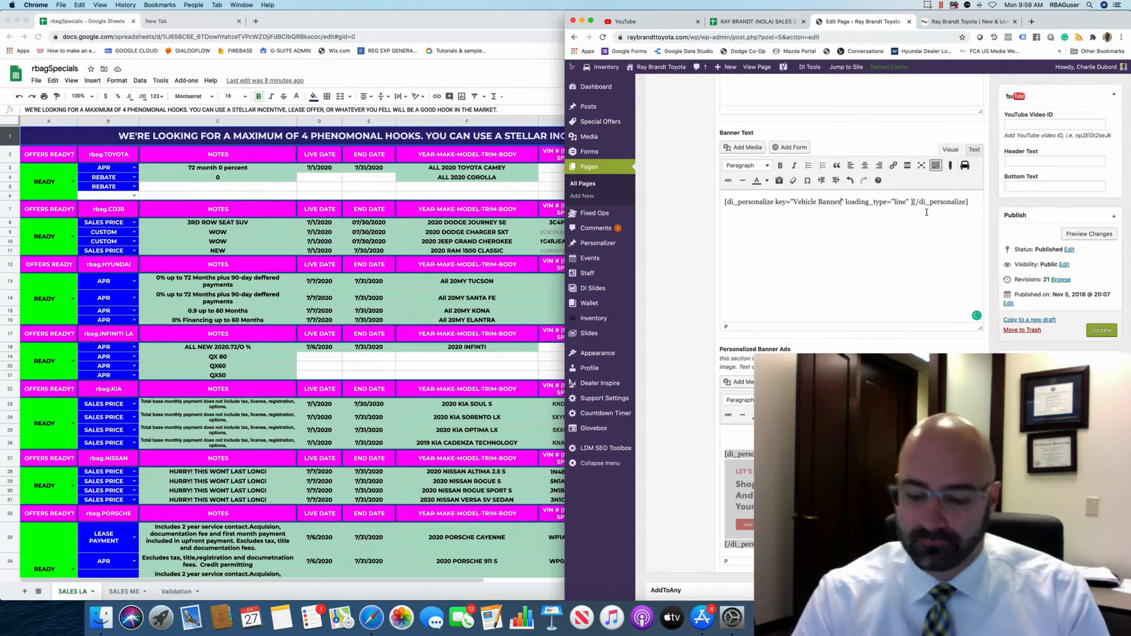
pyautogui.press('BackSpace')
pyautogui.press('BackSpace')
pyautogui.press('BackSpace')
pyautogui.press('BackSpace')
pyautogui.press('BackSpace')
pyautogui.press('BackSpace')
pyautogui.press('BackSpace')
pyautogui.press('BackSpace')
pyautogui.press('BackSpace')
pyautogui.press('BackSpace')
pyautogui.press('BackSpace')
pyautogui.press('BackSpace')
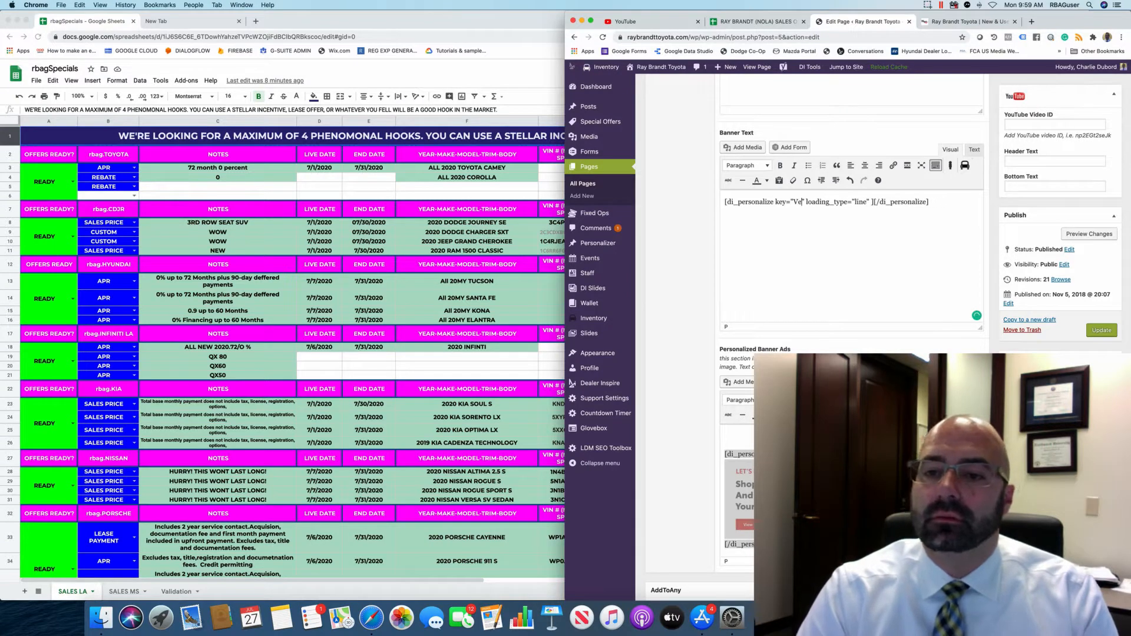
pyautogui.press('BackSpace')
pyautogui.press('BackSpace')
pyautogui.write('HOMEP')
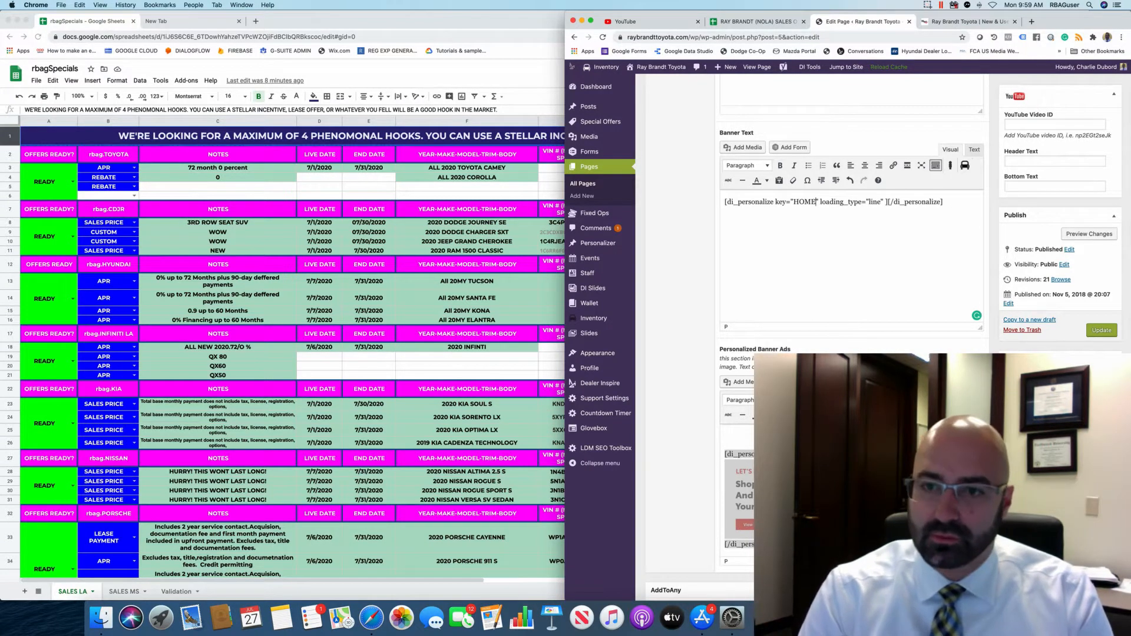
pyautogui.press('BackSpace')
pyautogui.press('BackSpace')
pyautogui.press('BackSpace')
pyautogui.press('BackSpace')
pyautogui.write('omepage')
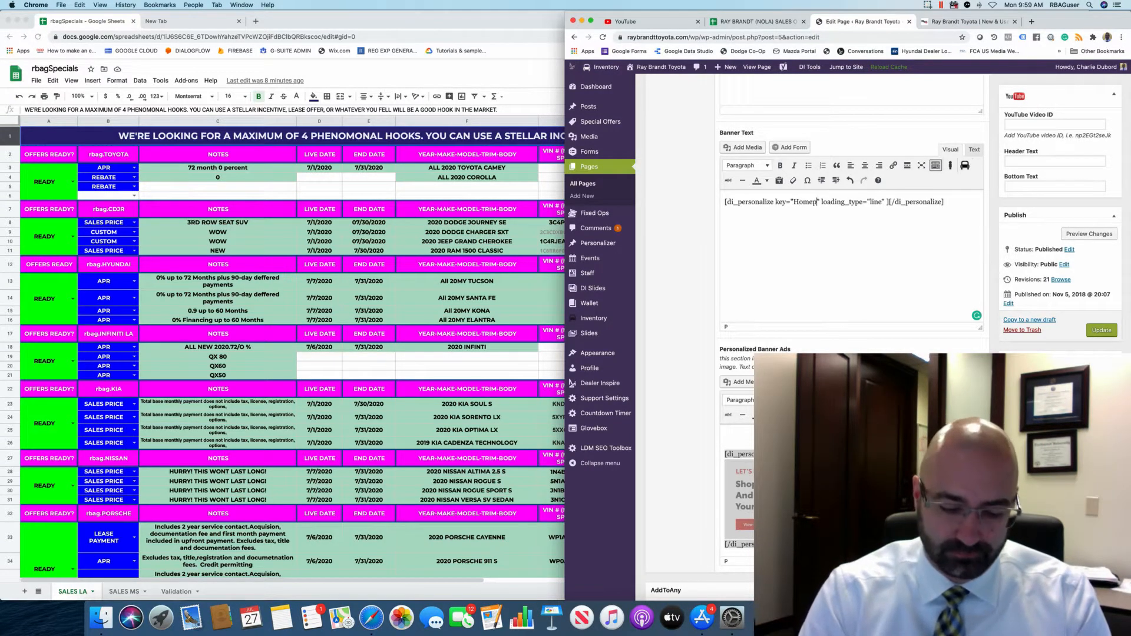
pyautogui.write(' USP')
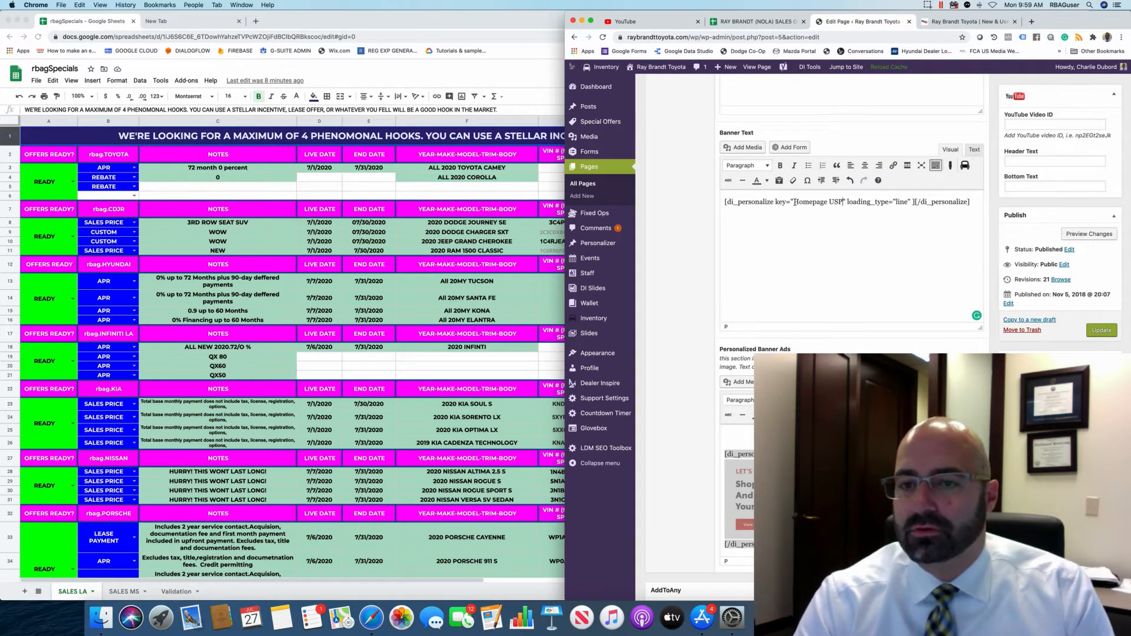
pyautogui.moveTo(795, 202); pyautogui.dragTo(833, 202)
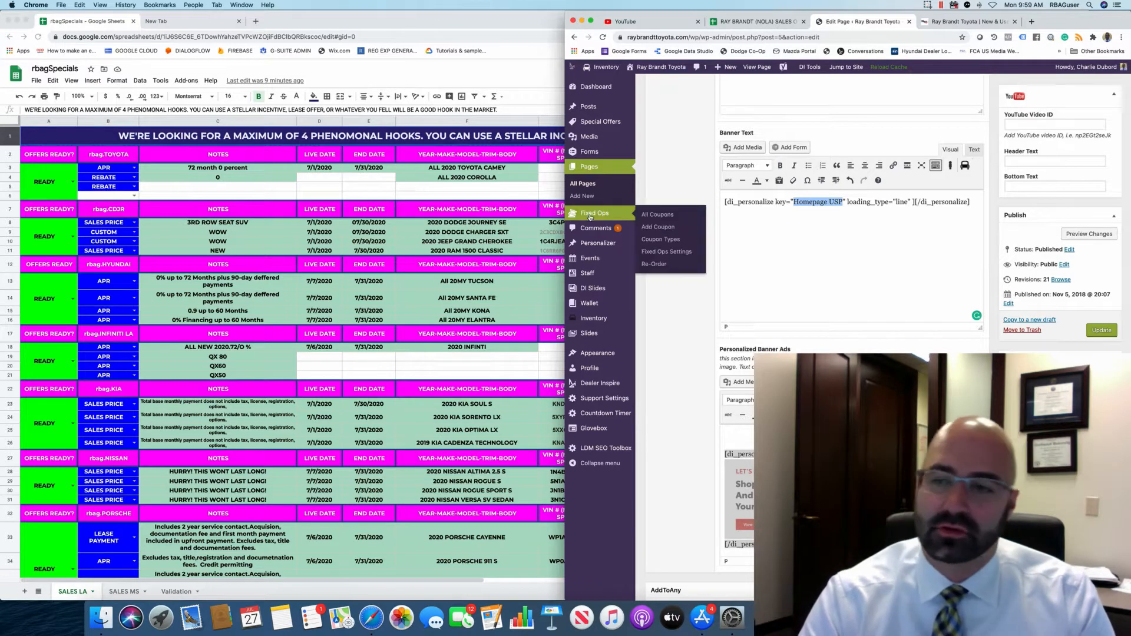
# Update the homepage, then reload the live homepage with a fresh cache to see the deferment banner.
pyautogui.moveTo(587, 251)
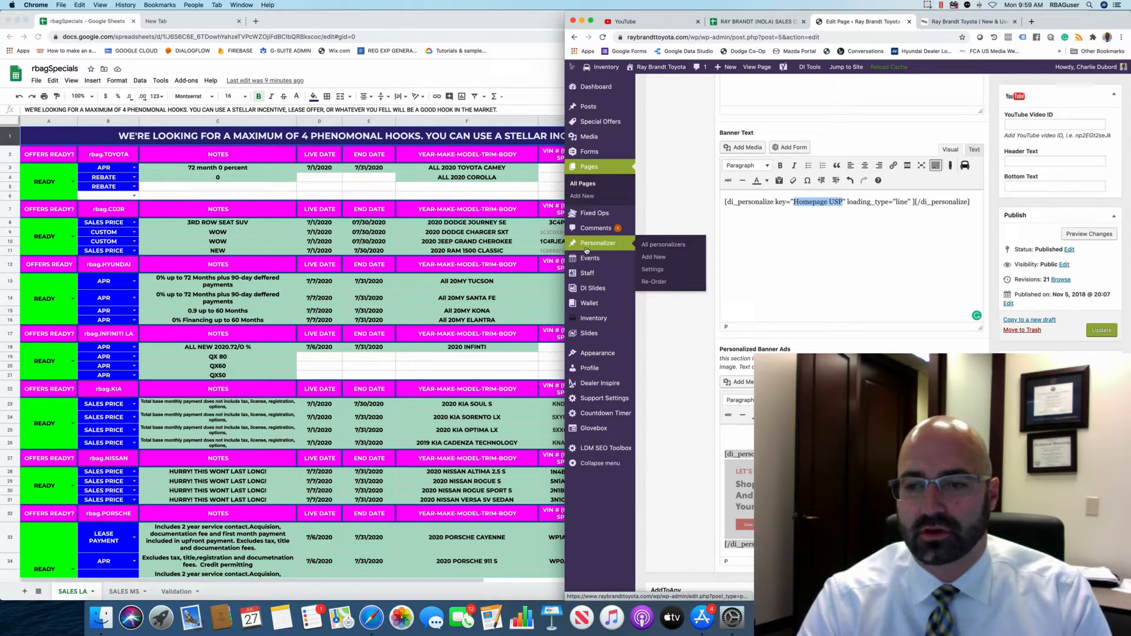
pyautogui.click(1101, 330)
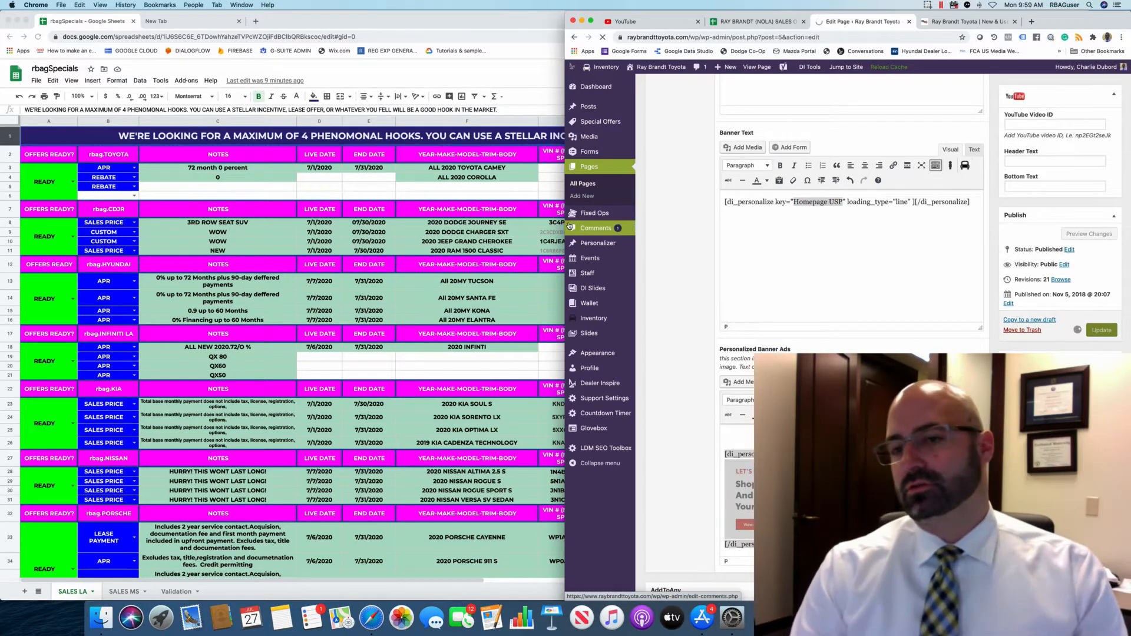
pyautogui.hotkey('ctrl', 'Tab')
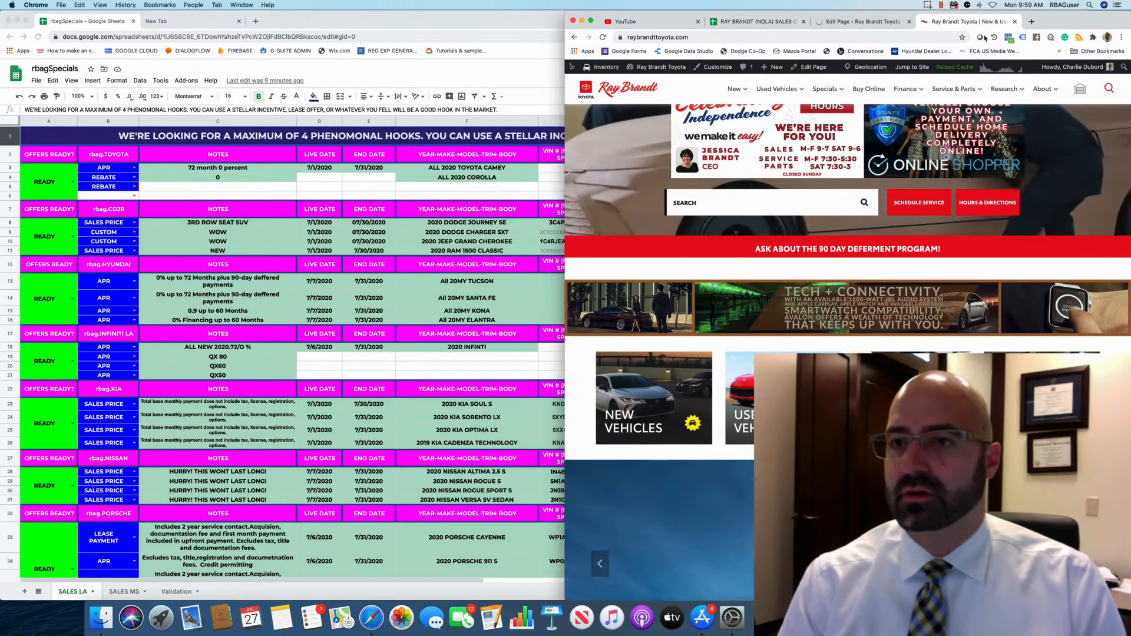
pyautogui.hotkey('ctrl', 'shift', 'Tab')
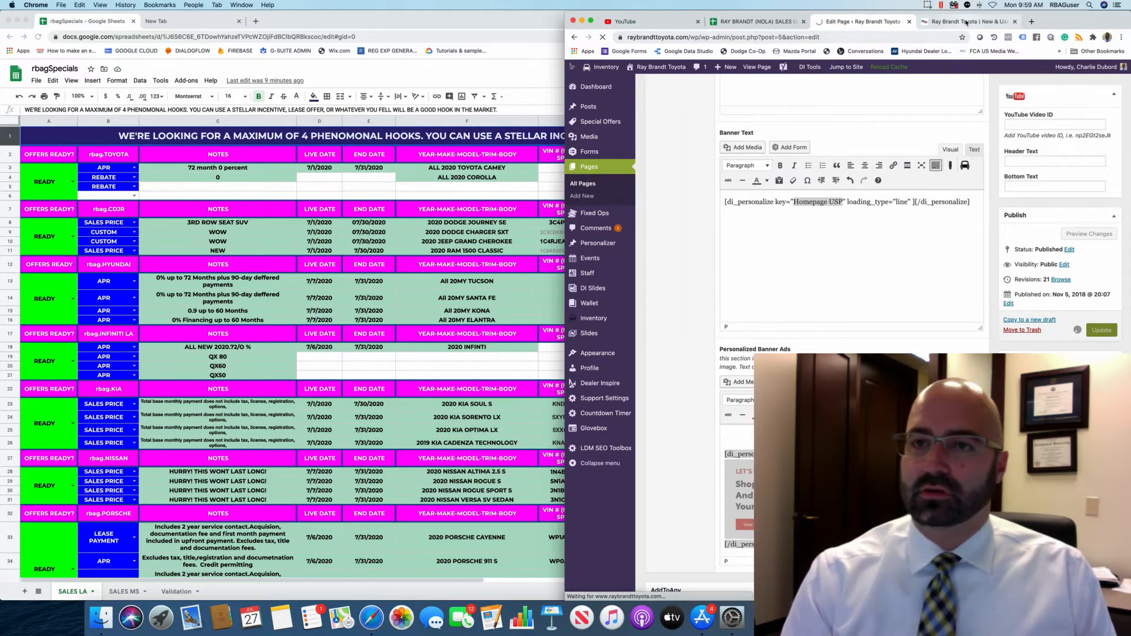
pyautogui.hotkey('ctrl', 'Tab')
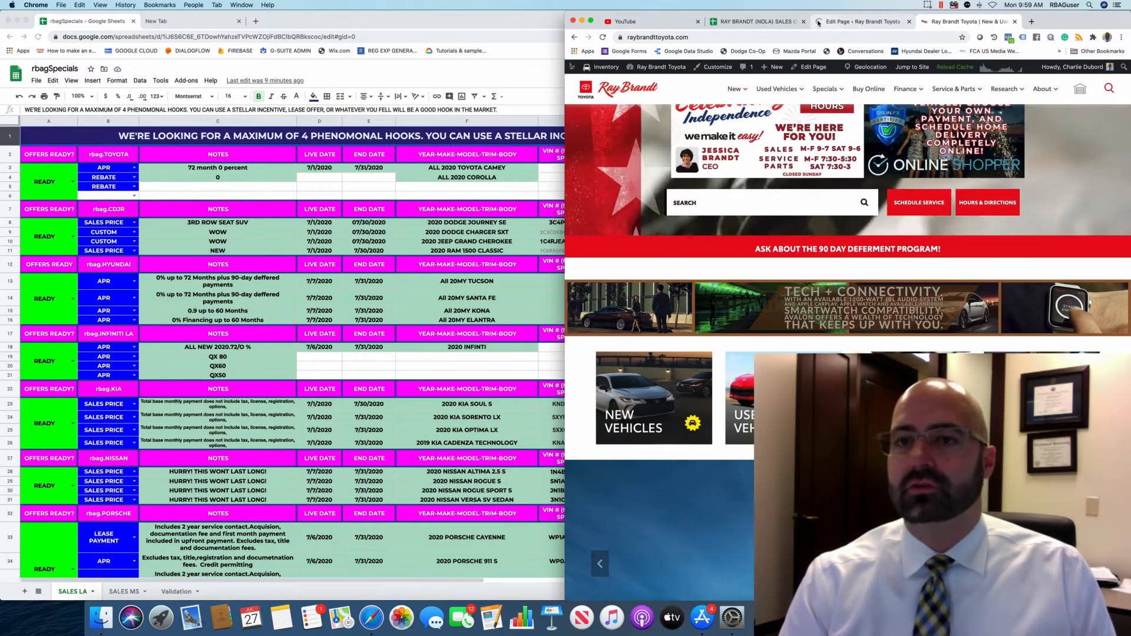
pyautogui.click(947, 68)
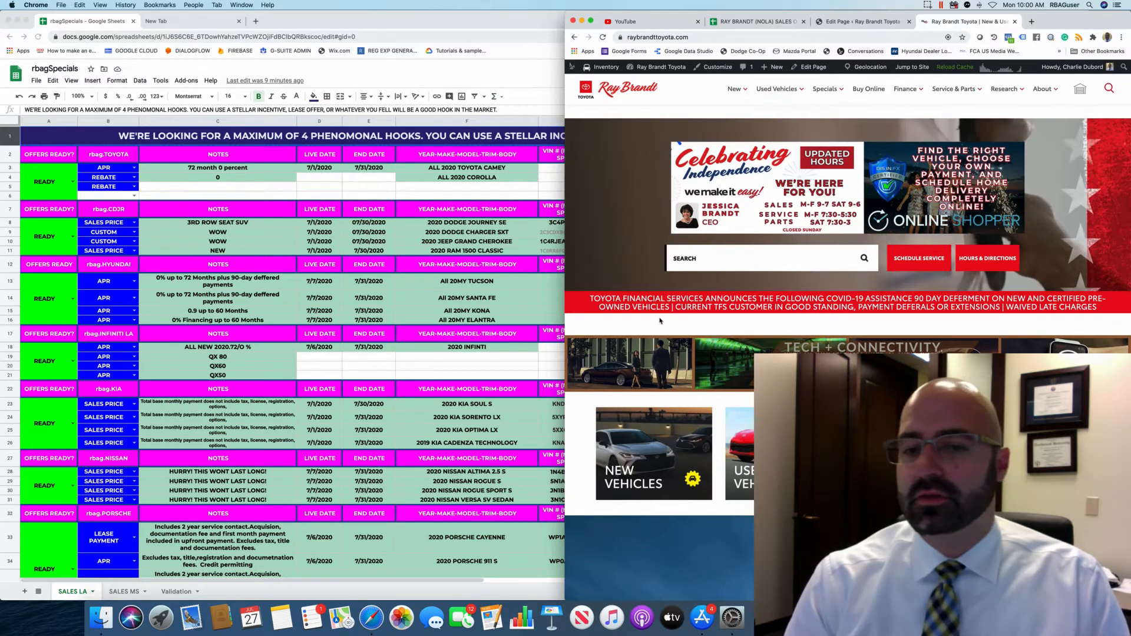
# Browse the All personalizers list down to the Homepage USP entries, then go back to the live homepage.
pyautogui.click(863, 21)
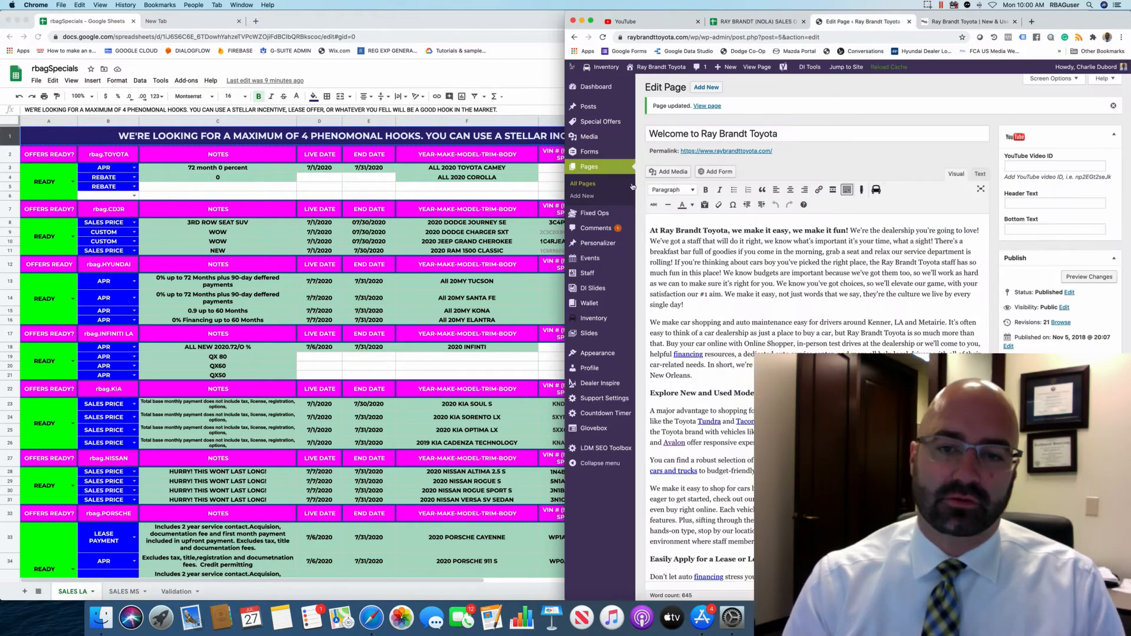
pyautogui.moveTo(598, 243)
pyautogui.click(653, 247)
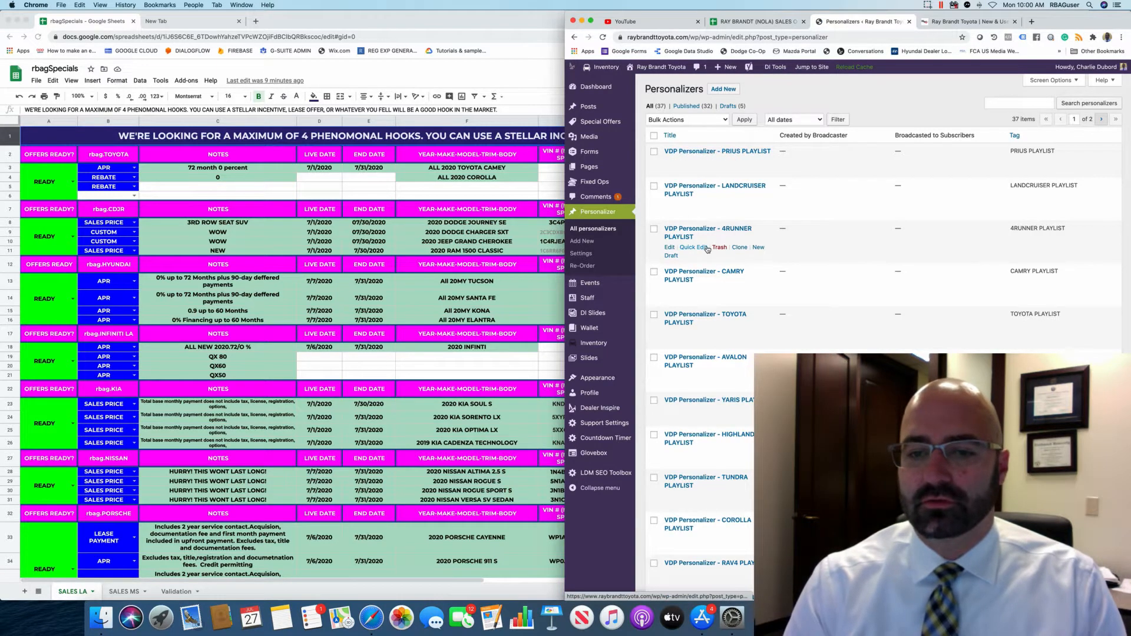
pyautogui.scroll(-3, 708, 249)
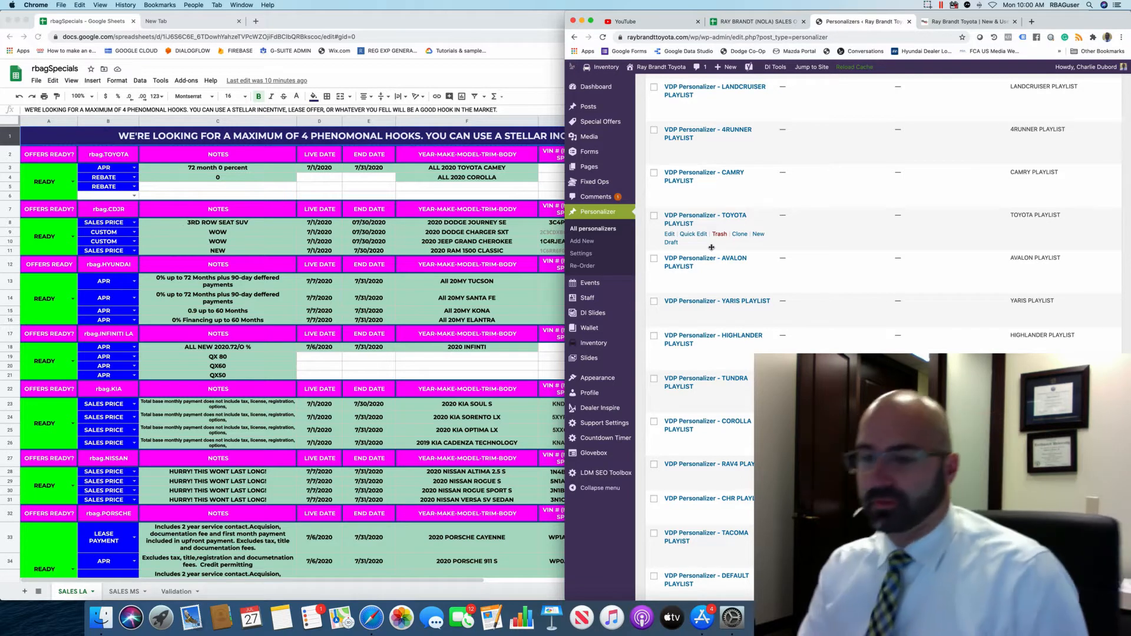
pyautogui.scroll(-5, 685, 421)
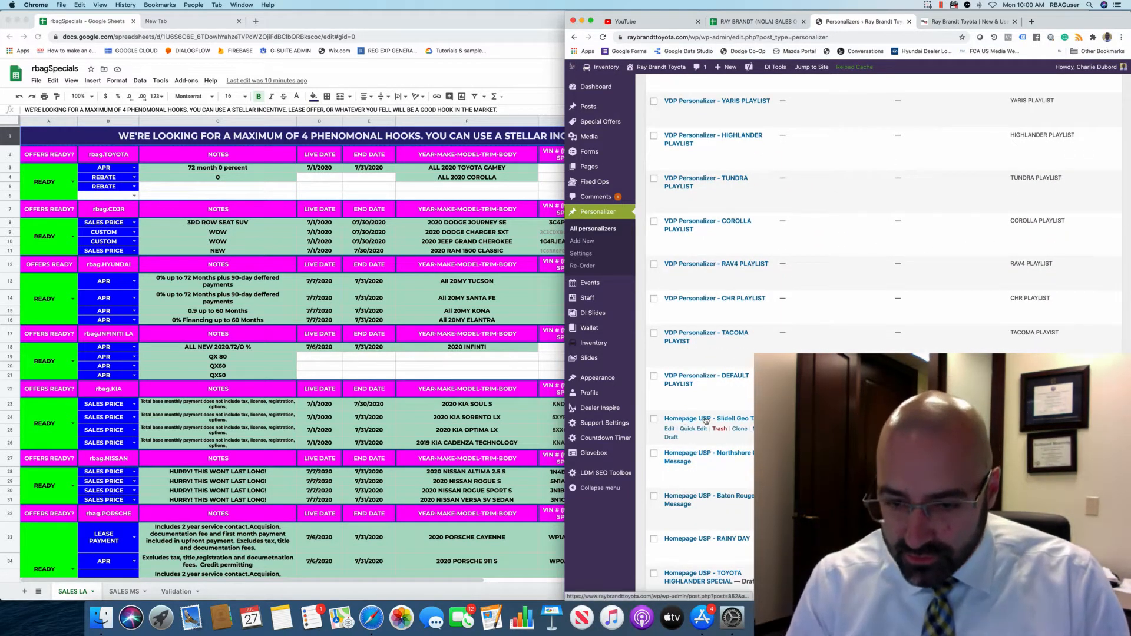
pyautogui.scroll(-2, 703, 421)
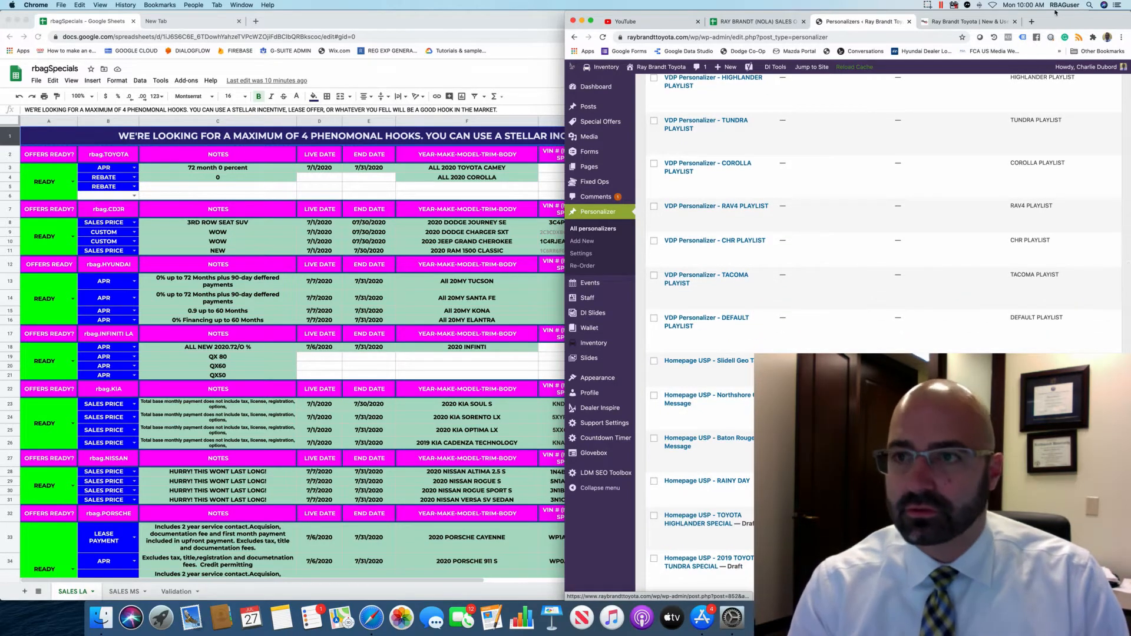
pyautogui.click(968, 23)
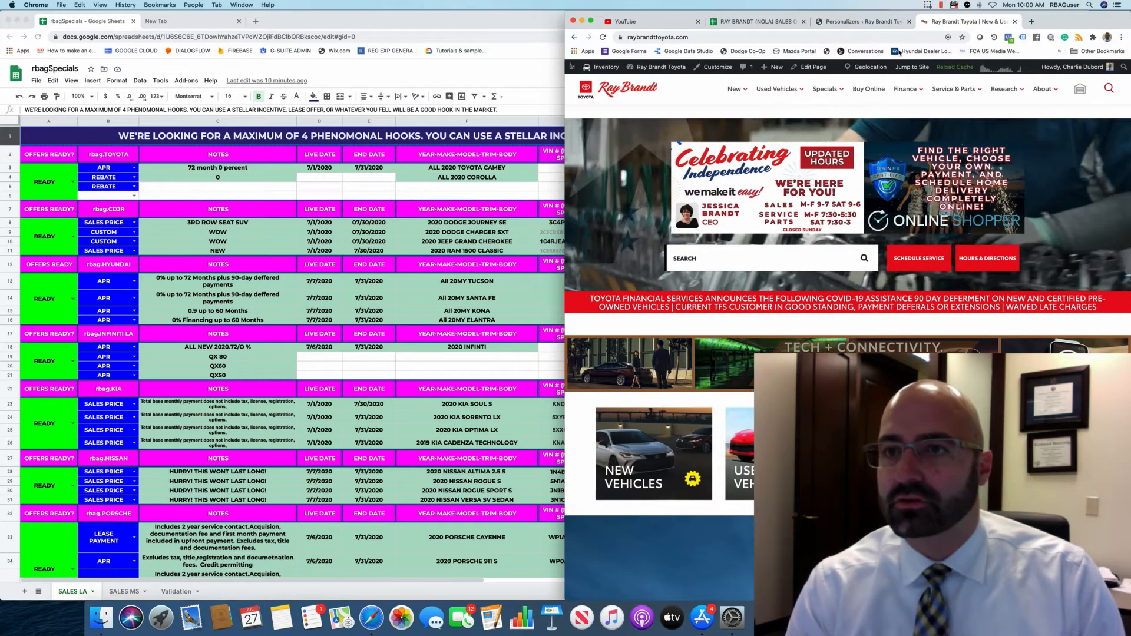
# Review the rbagSpecials SALES LA specials sheet alongside the live Ray Brandt Toyota homepage.
pyautogui.click(852, 23)
pyautogui.click(968, 23)
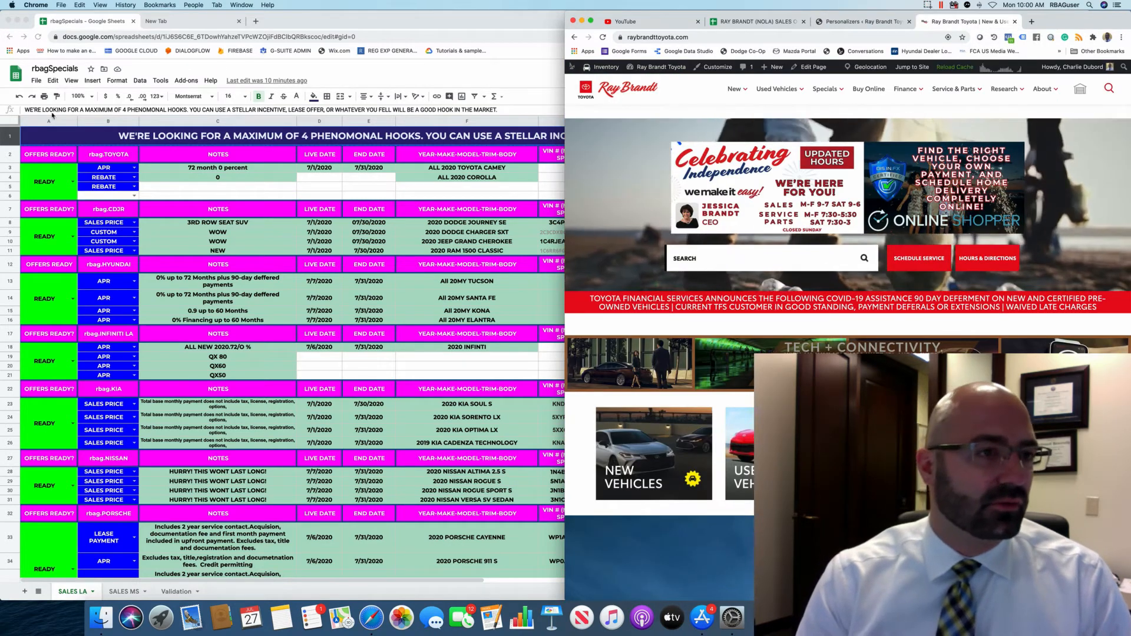
pyautogui.click(327, 27)
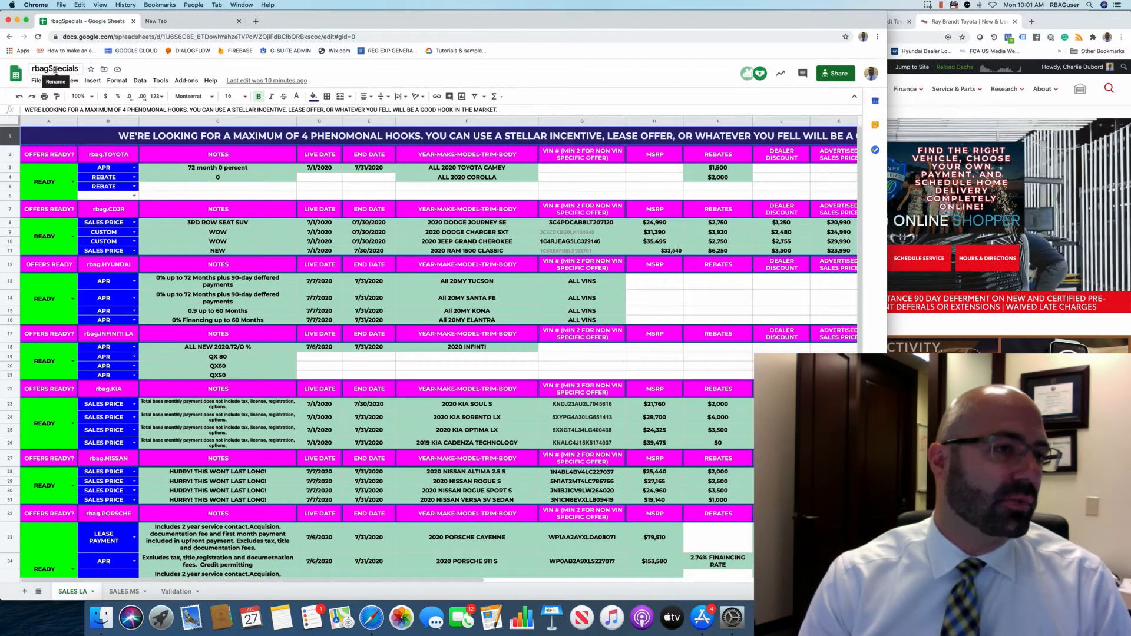
pyautogui.scroll(-2, 311, 240)
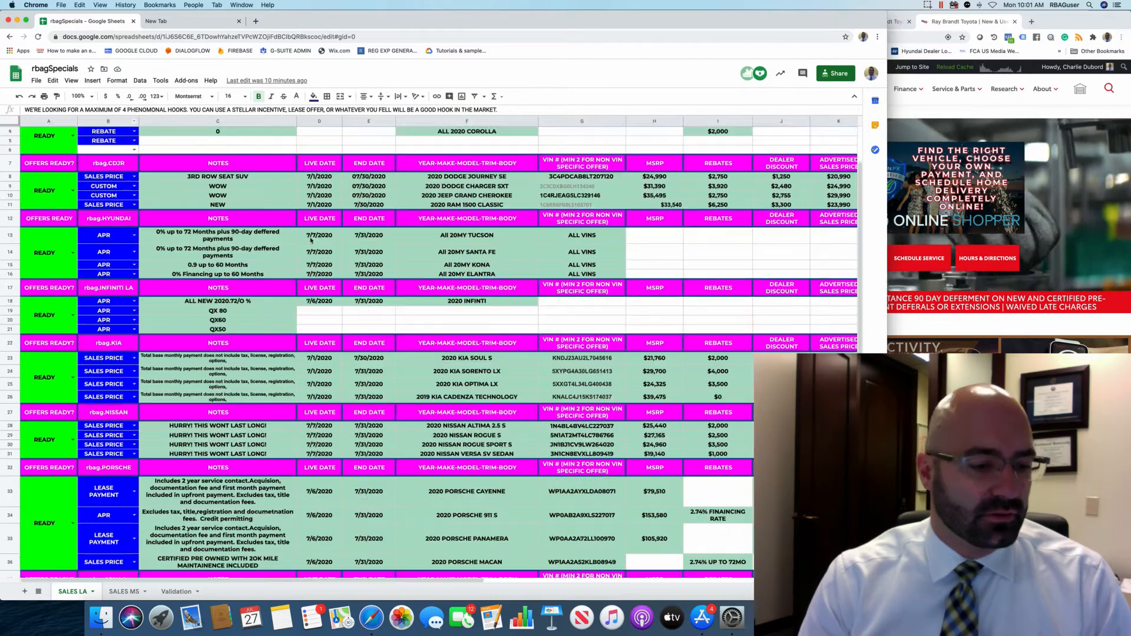
pyautogui.scroll(-2, 311, 240)
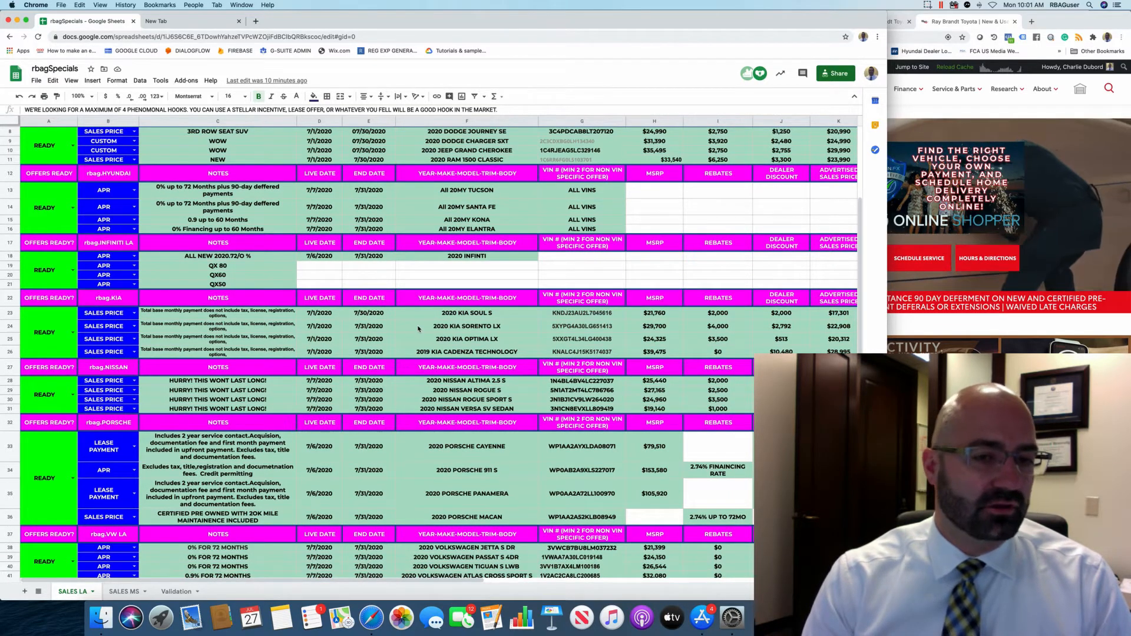
pyautogui.scroll(4, 419, 328)
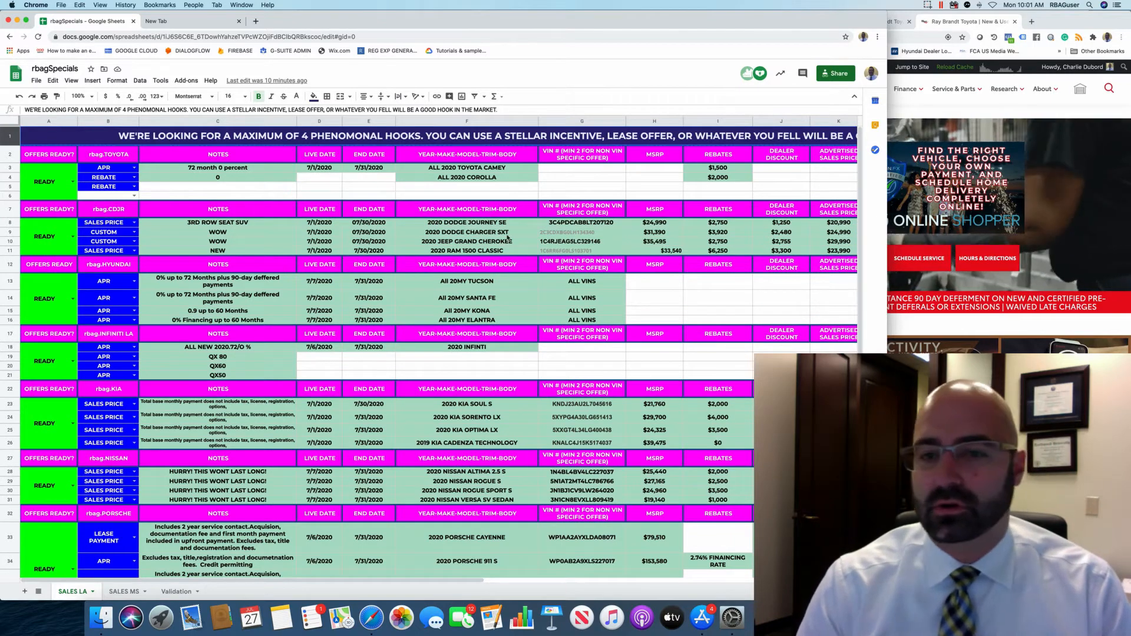
pyautogui.press('super+grave')
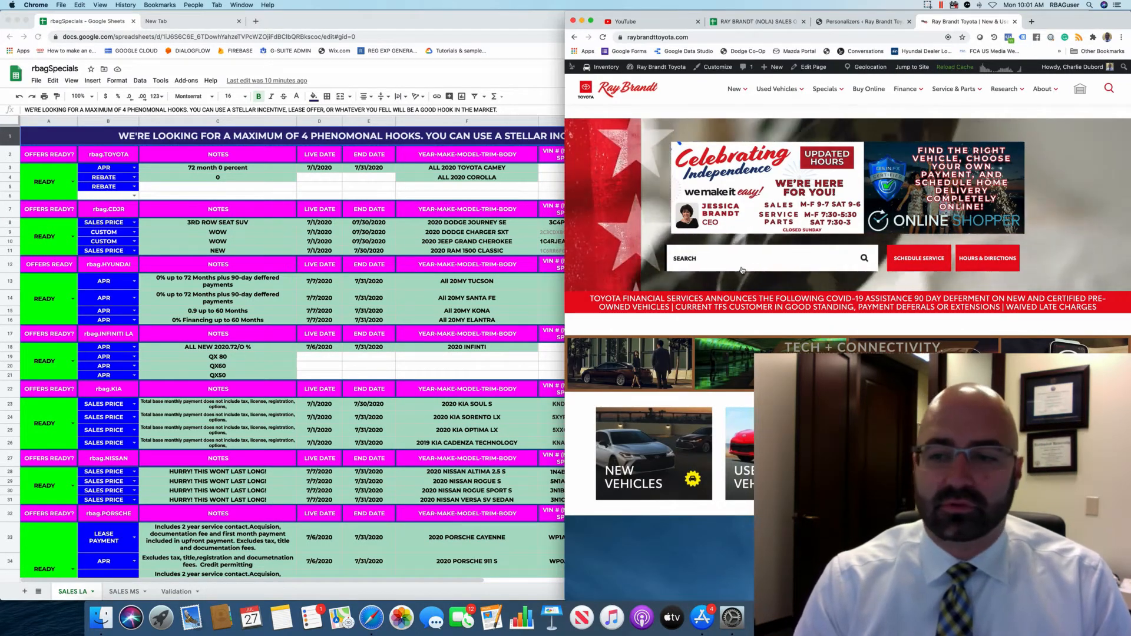
# Go to page 2 of the personalizers list and open 'Homepage USP - FIRST TIME VISITOR'.
pyautogui.moveTo(903, 108)
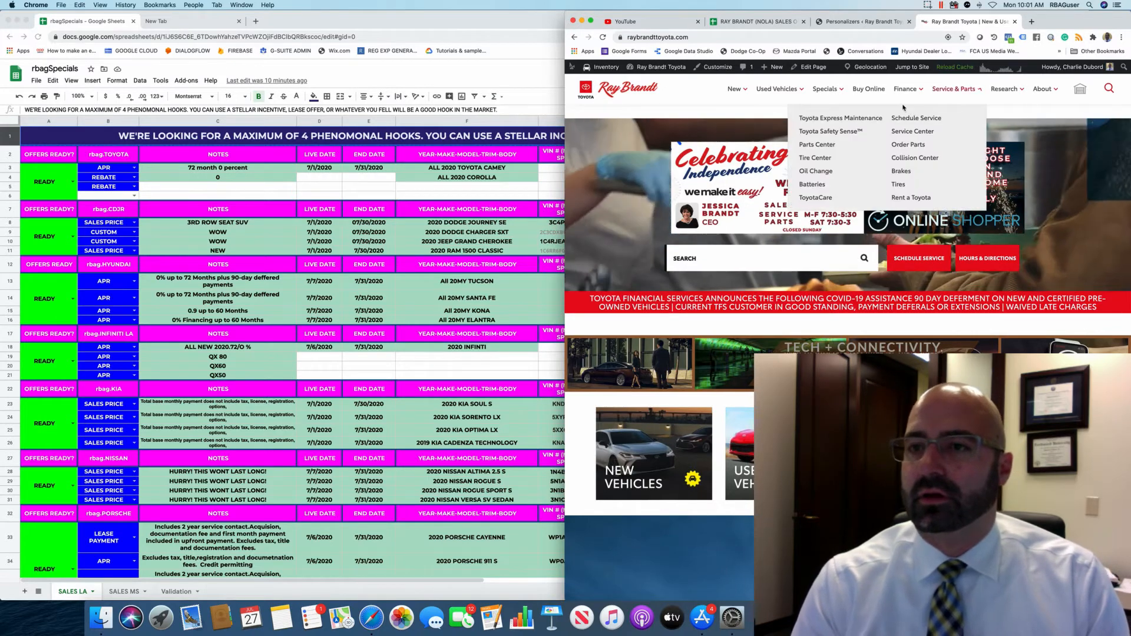
pyautogui.click(856, 22)
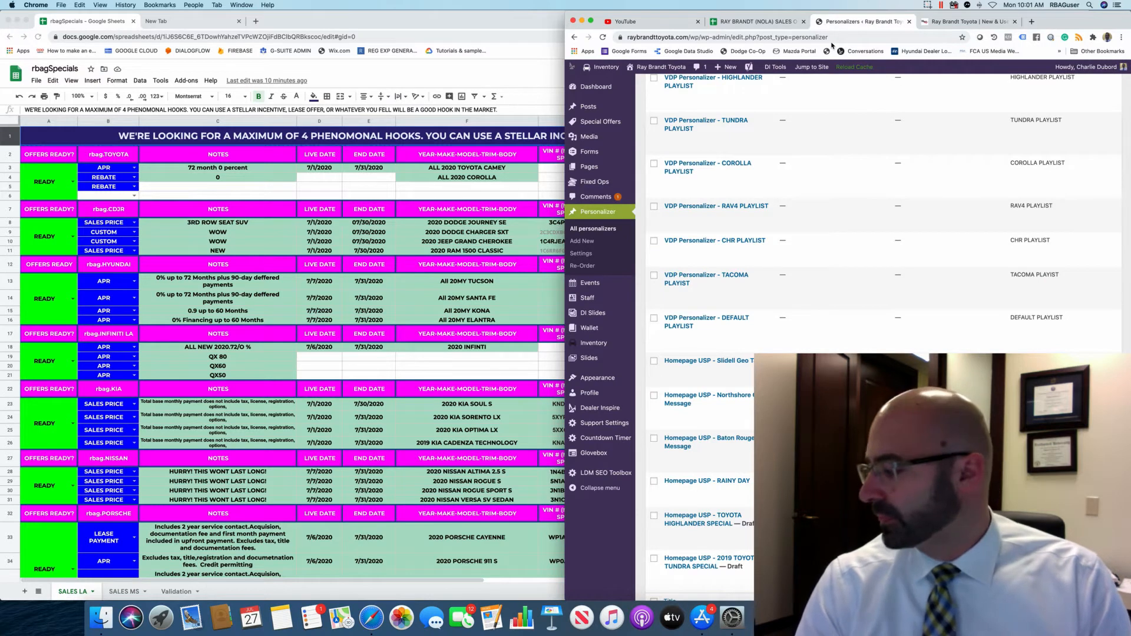
pyautogui.scroll(-2, 710, 286)
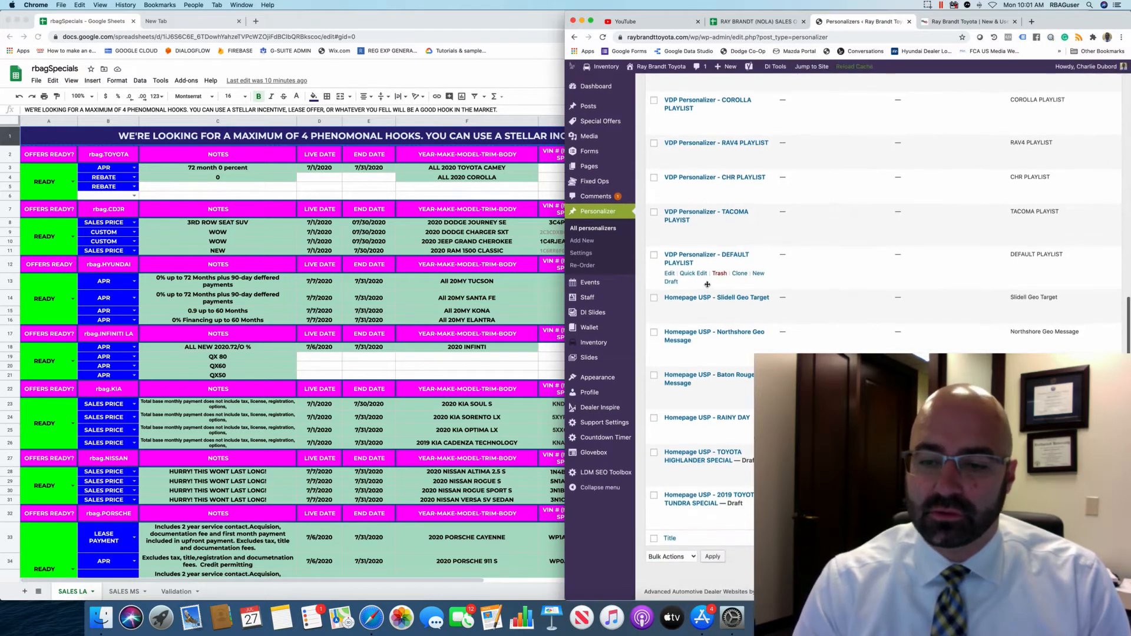
pyautogui.click(707, 417)
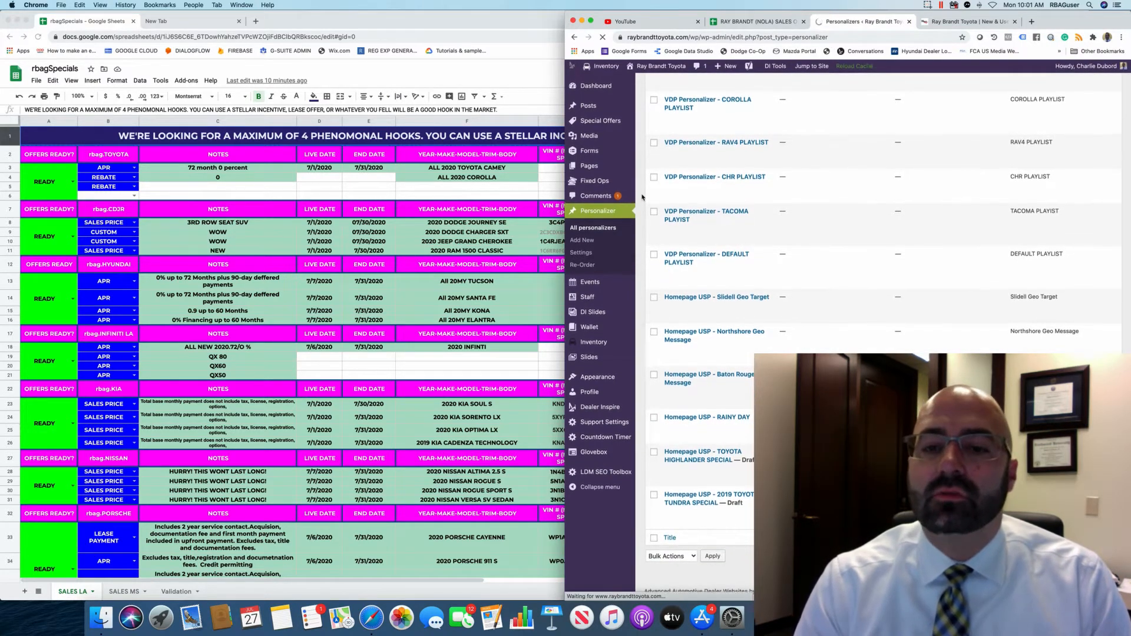
pyautogui.scroll(-5, 707, 255)
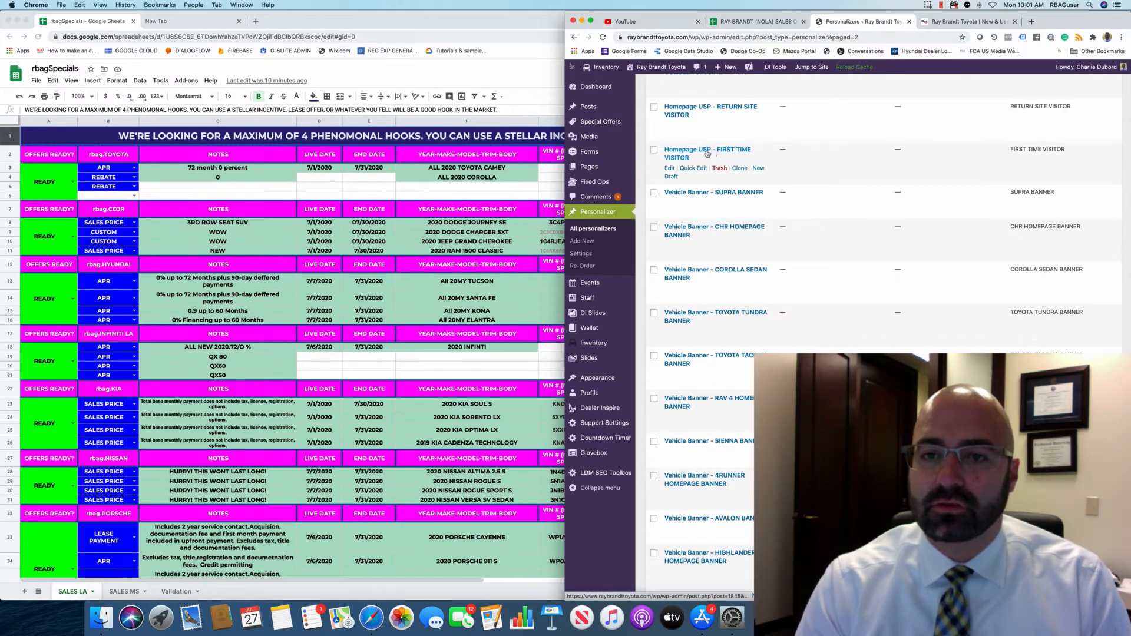
pyautogui.click(672, 154)
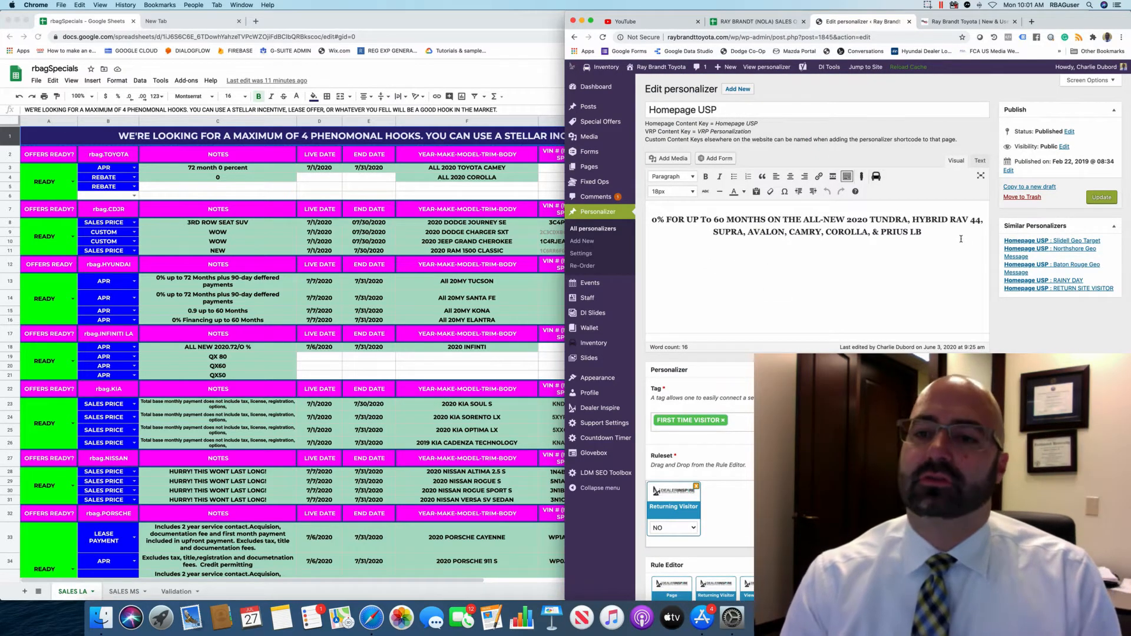
# Replace the old offer text with 'ASK ABOUT OUR 90 DAY DEFERMENT PROGRAM!' formatted as Heading 2.
pyautogui.moveTo(960, 238); pyautogui.dragTo(555, 205)
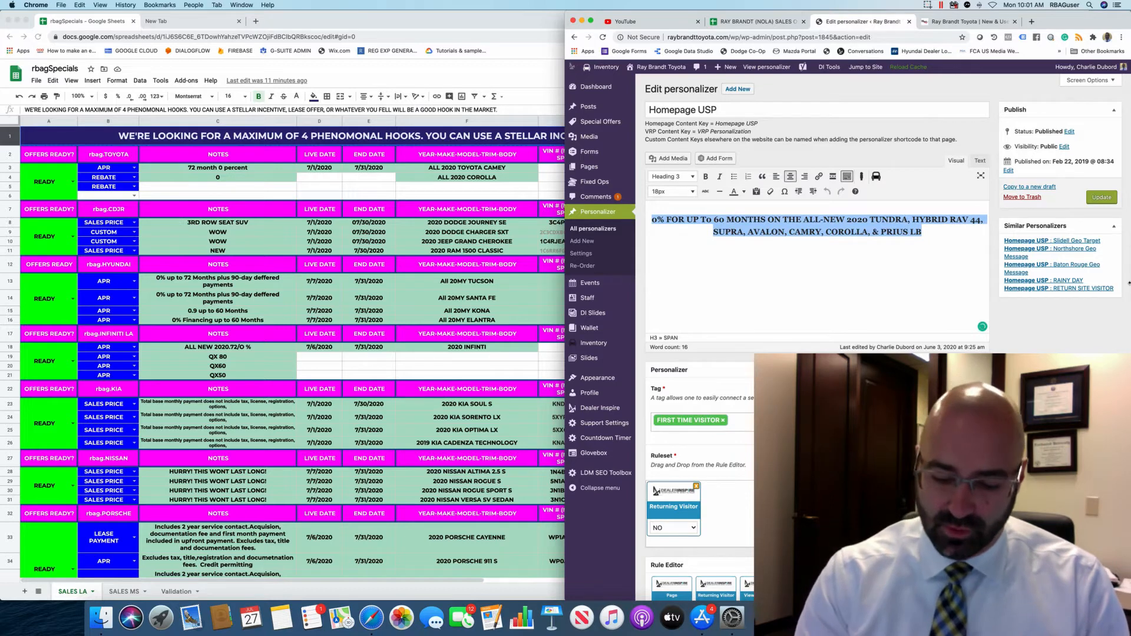
pyautogui.press('BackSpace')
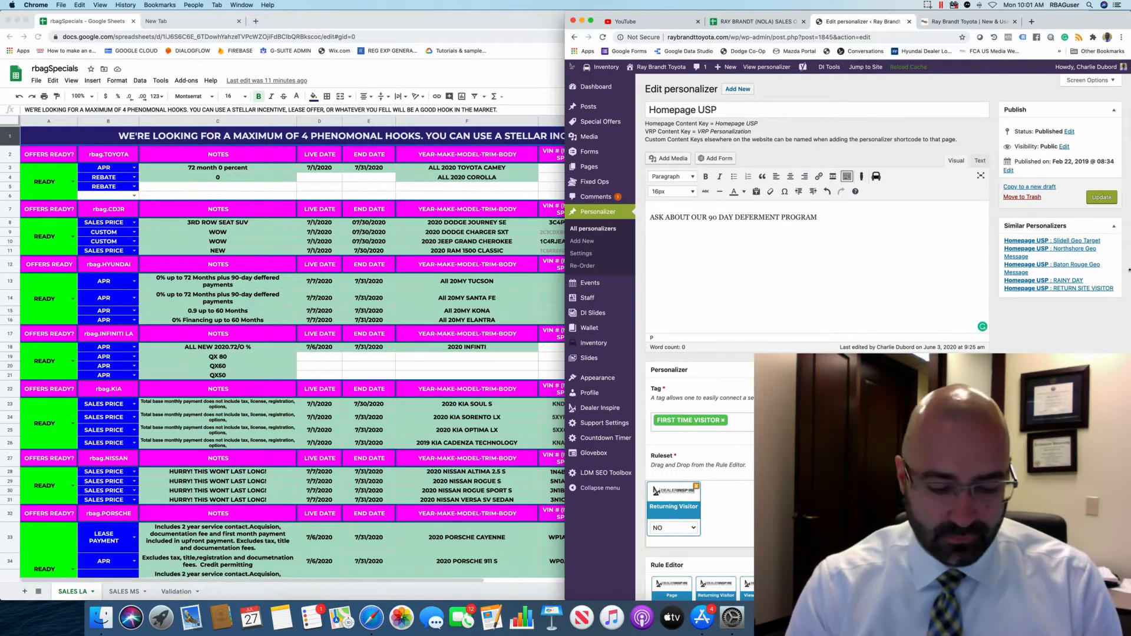
pyautogui.moveTo(858, 218); pyautogui.dragTo(548, 213)
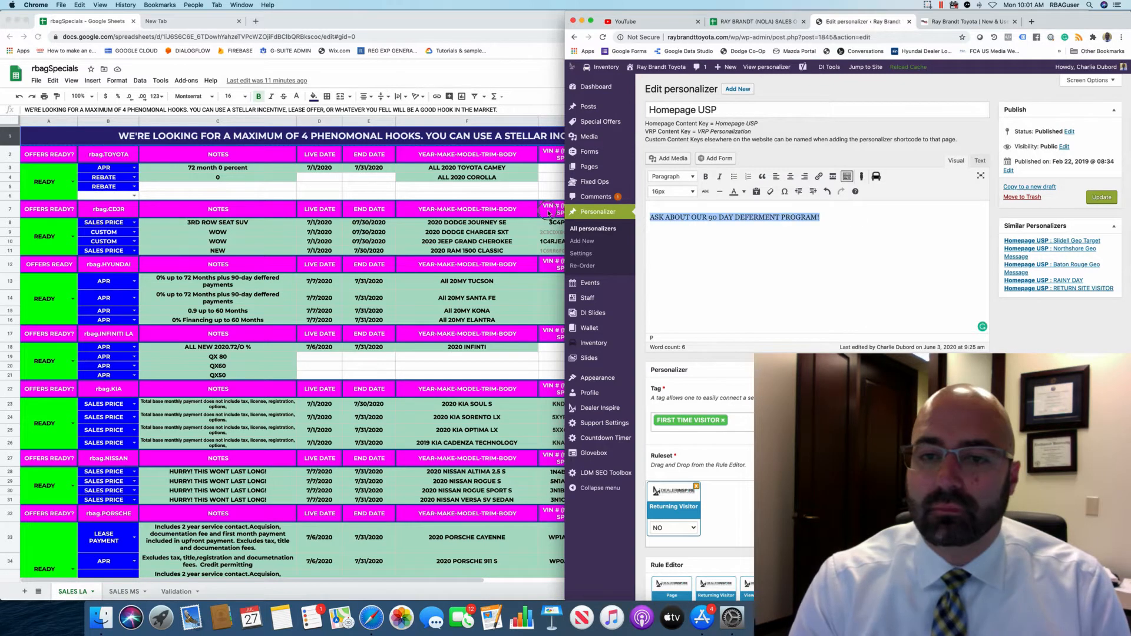
pyautogui.click(683, 177)
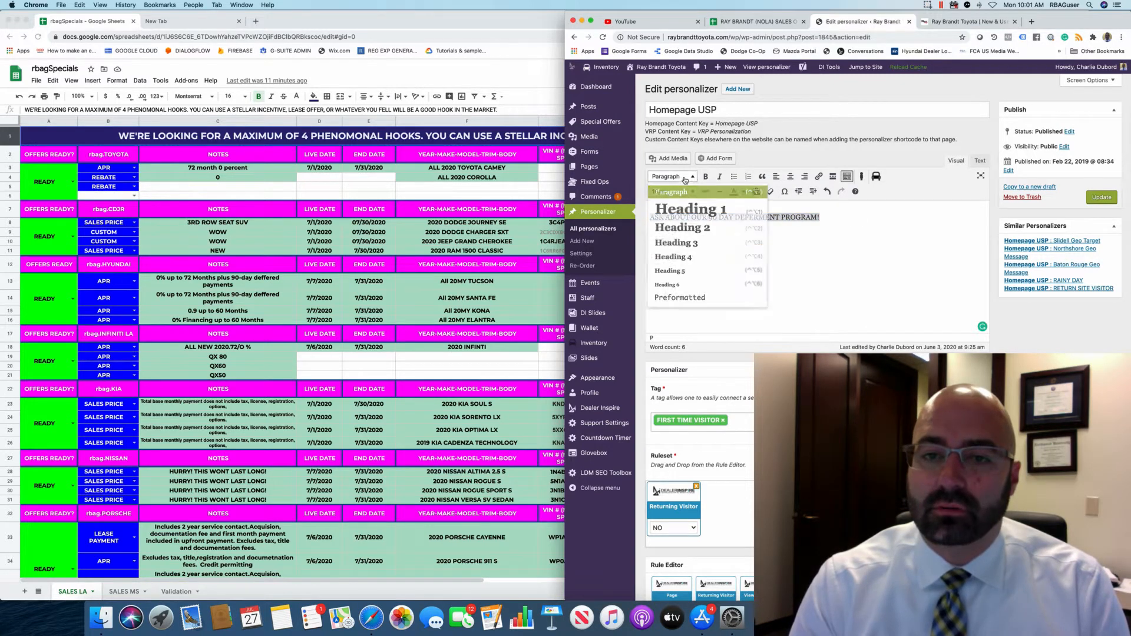
pyautogui.click(689, 222)
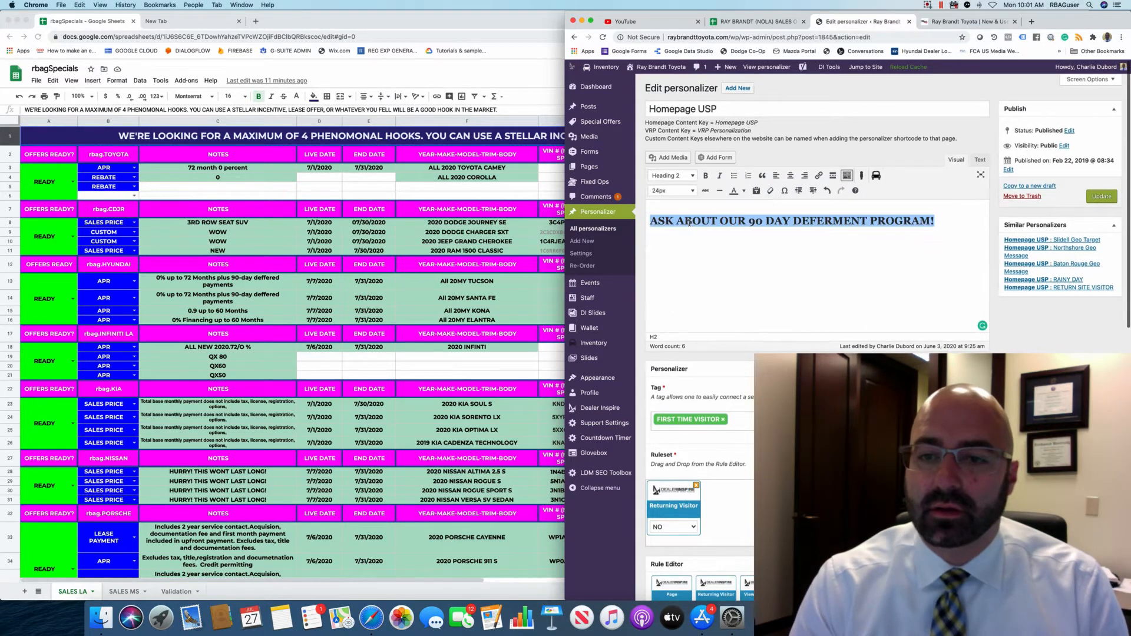
# Centre the deferment heading and adjust its text colour.
pyautogui.click(787, 176)
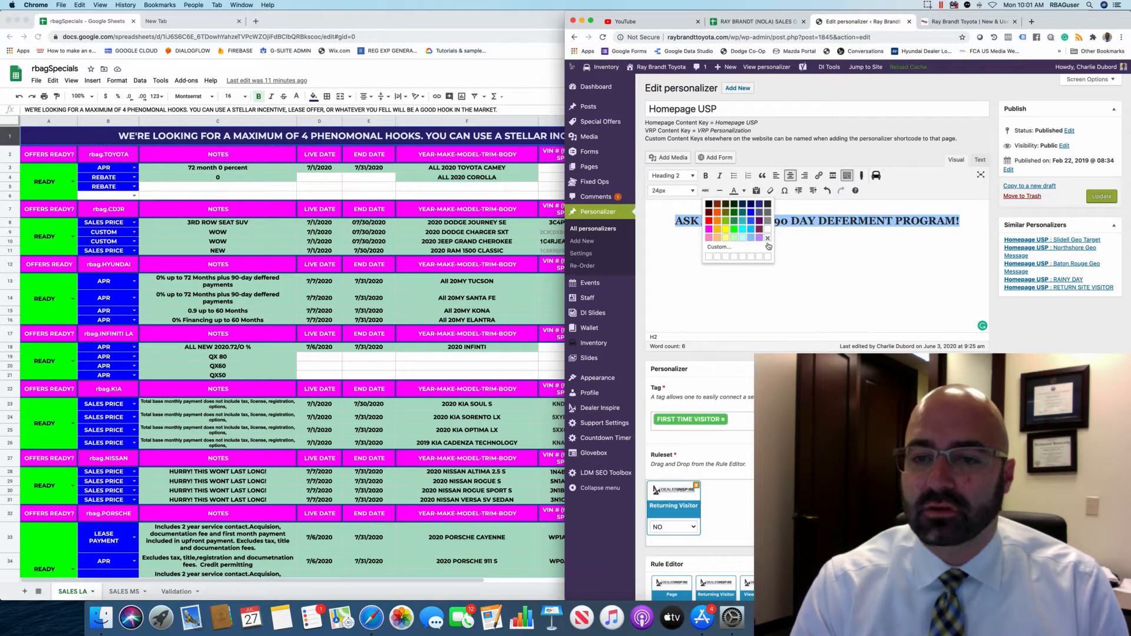
pyautogui.click(768, 239)
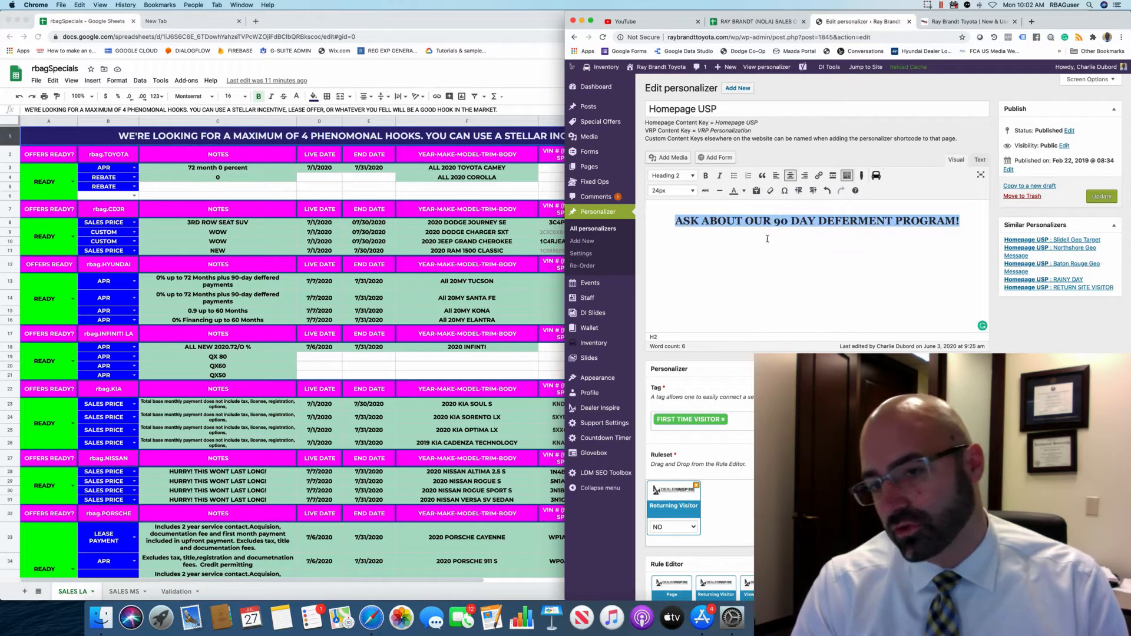
pyautogui.click(709, 240)
pyautogui.tripleClick(674, 224)
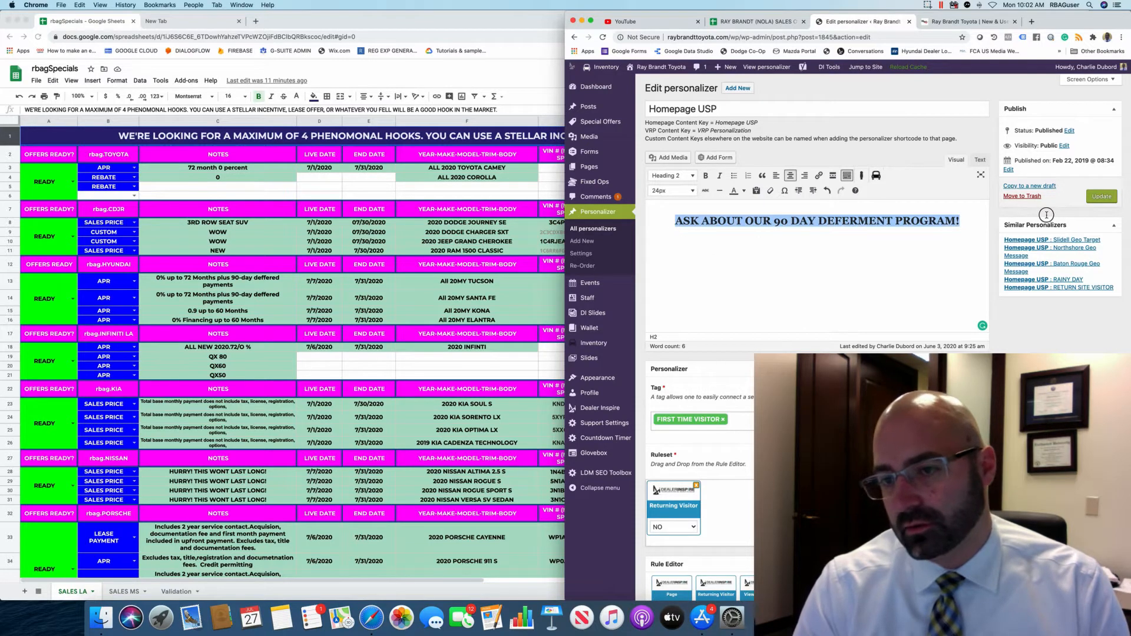
pyautogui.click(744, 191)
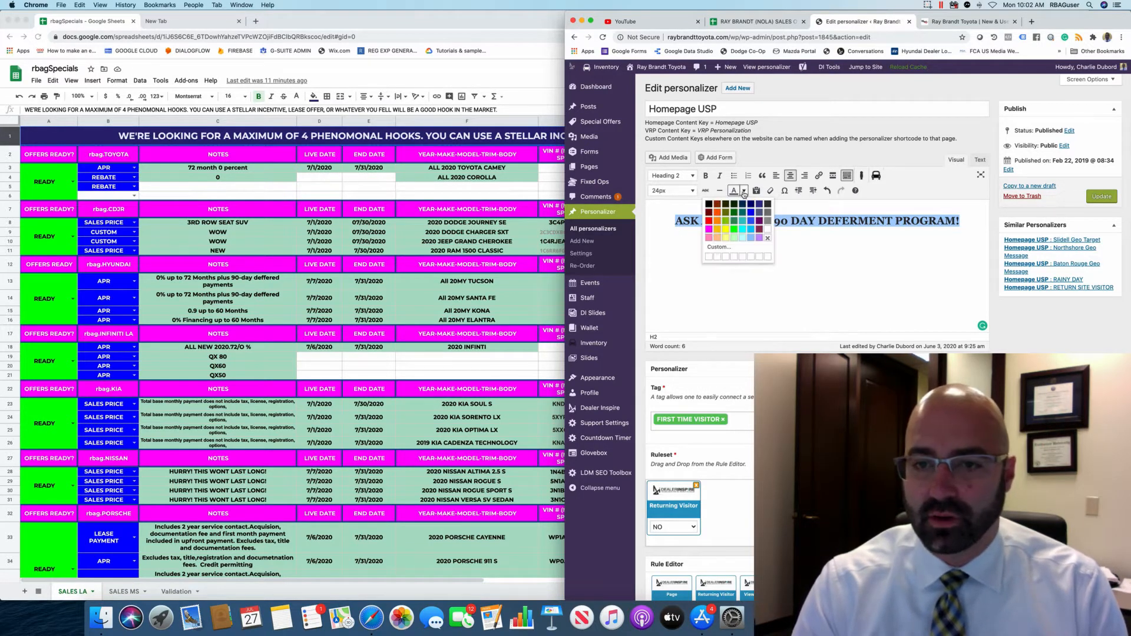
pyautogui.click(766, 238)
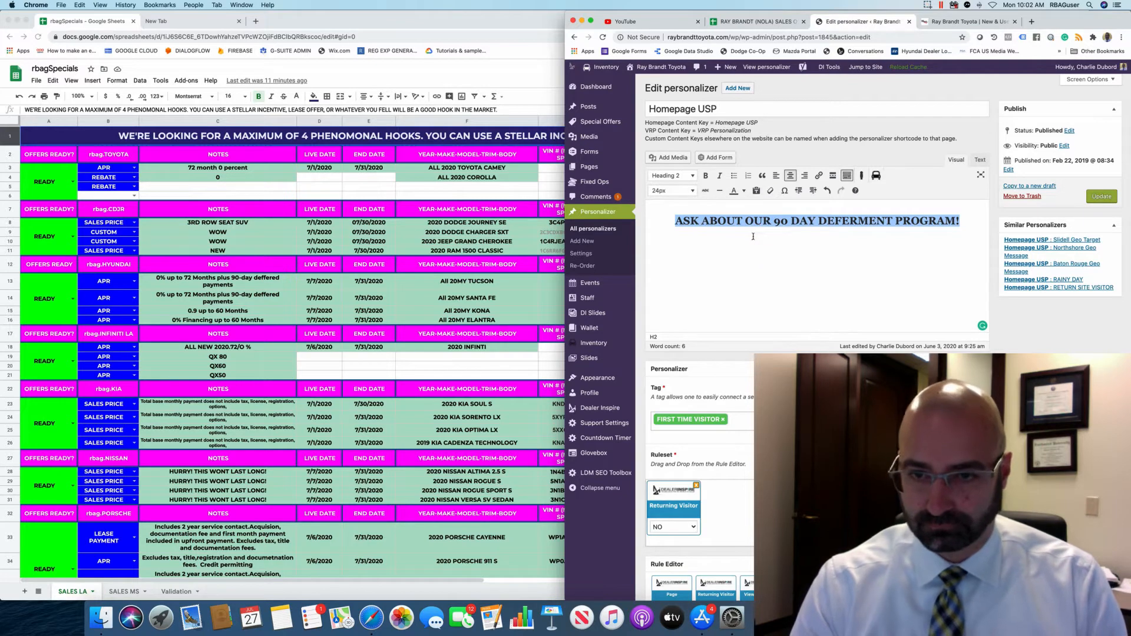
pyautogui.click(753, 236)
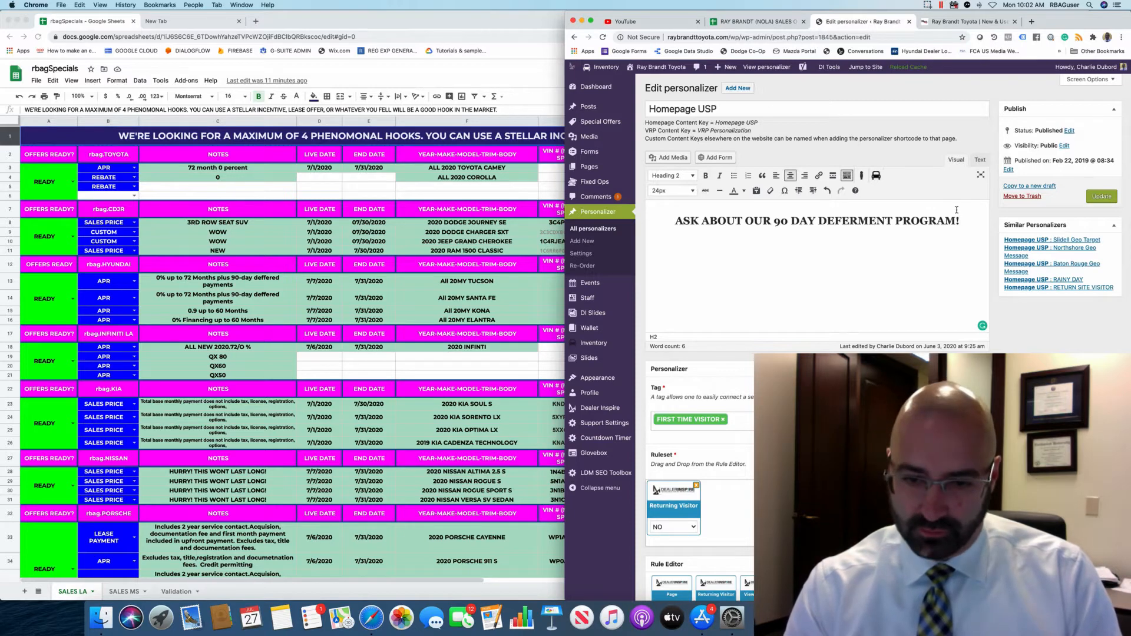
pyautogui.scroll(-3, 956, 210)
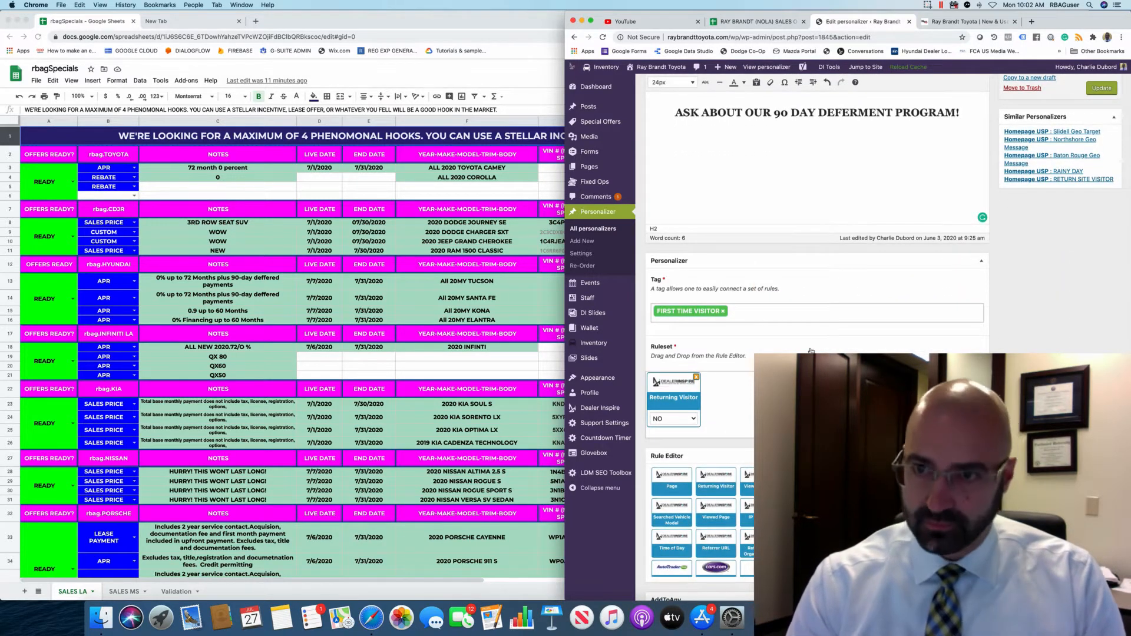
pyautogui.scroll(3, 811, 351)
pyautogui.scroll(-2, 813, 343)
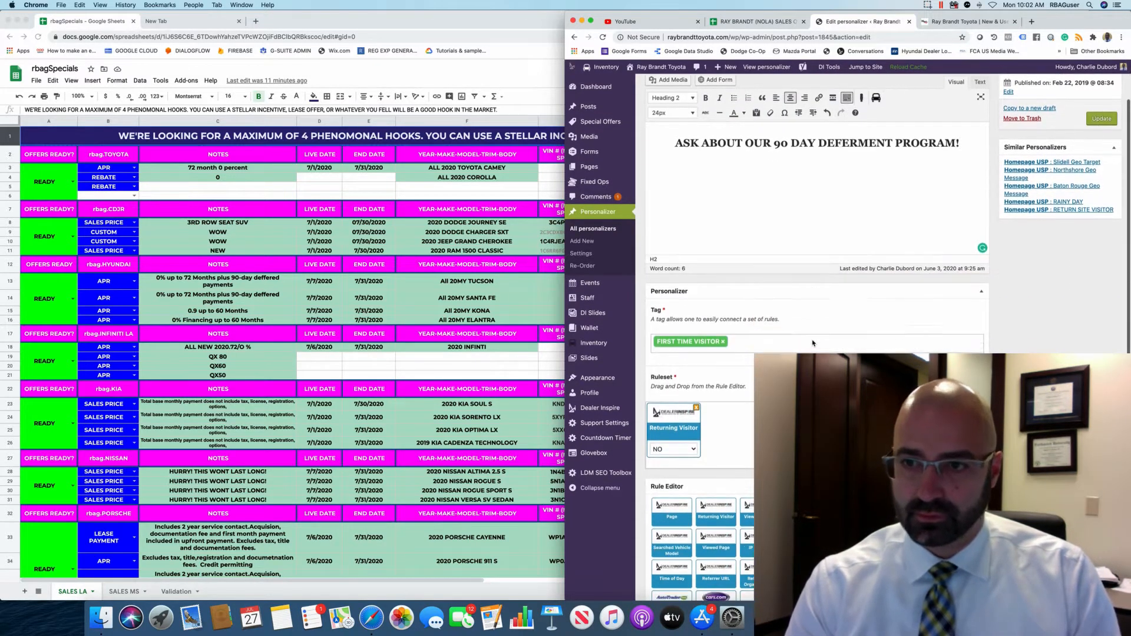
pyautogui.scroll(-1, 812, 343)
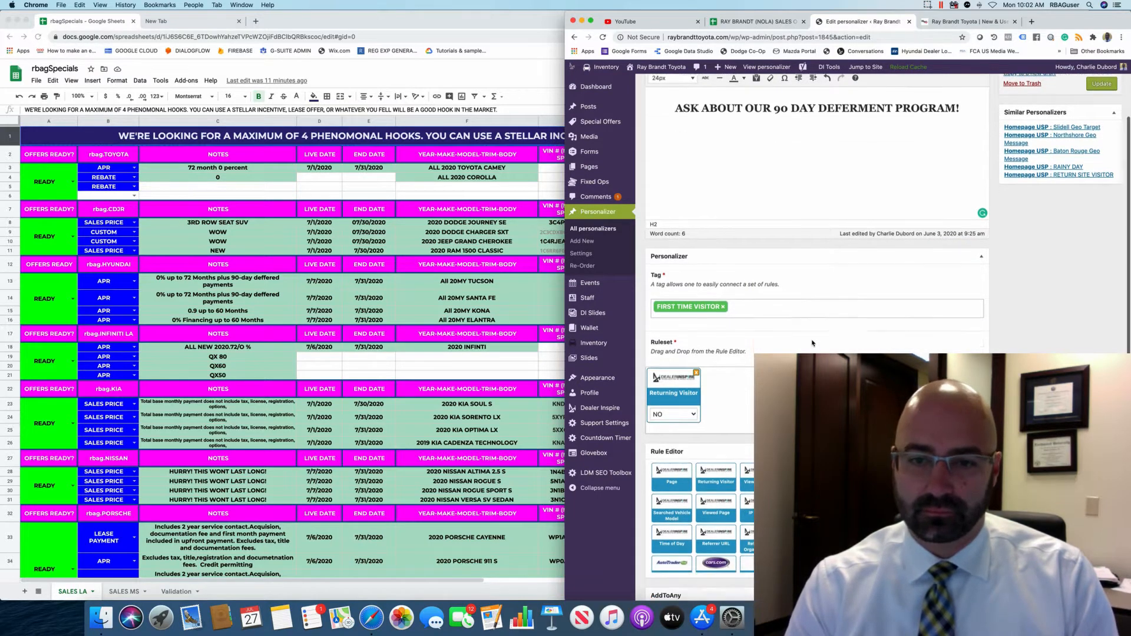
pyautogui.scroll(-1, 812, 343)
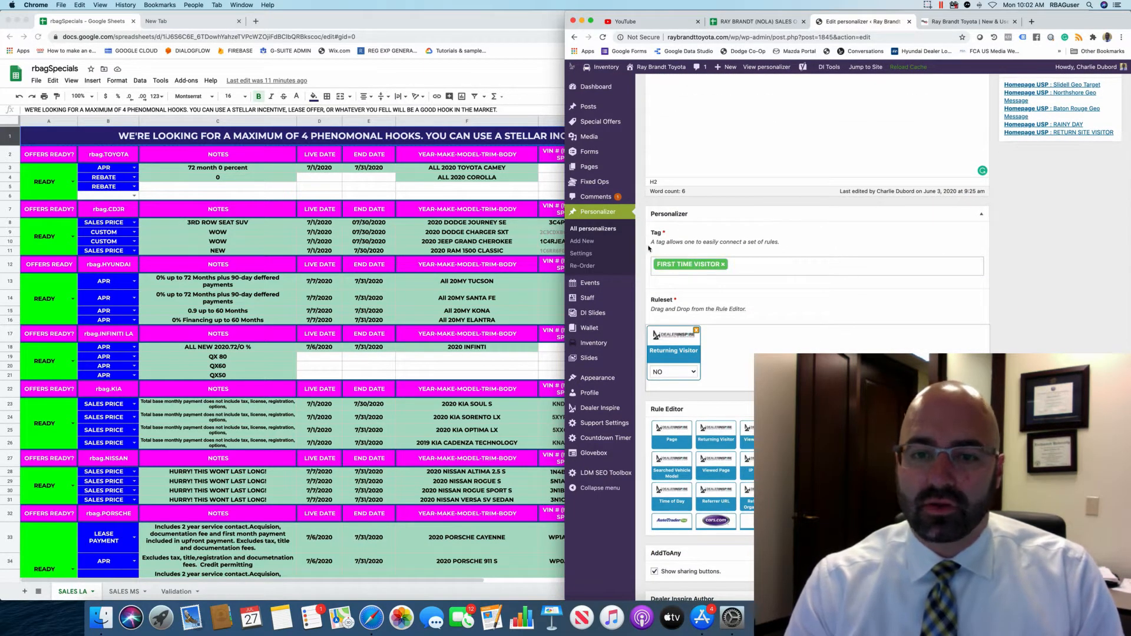
pyautogui.scroll(-1, 772, 271)
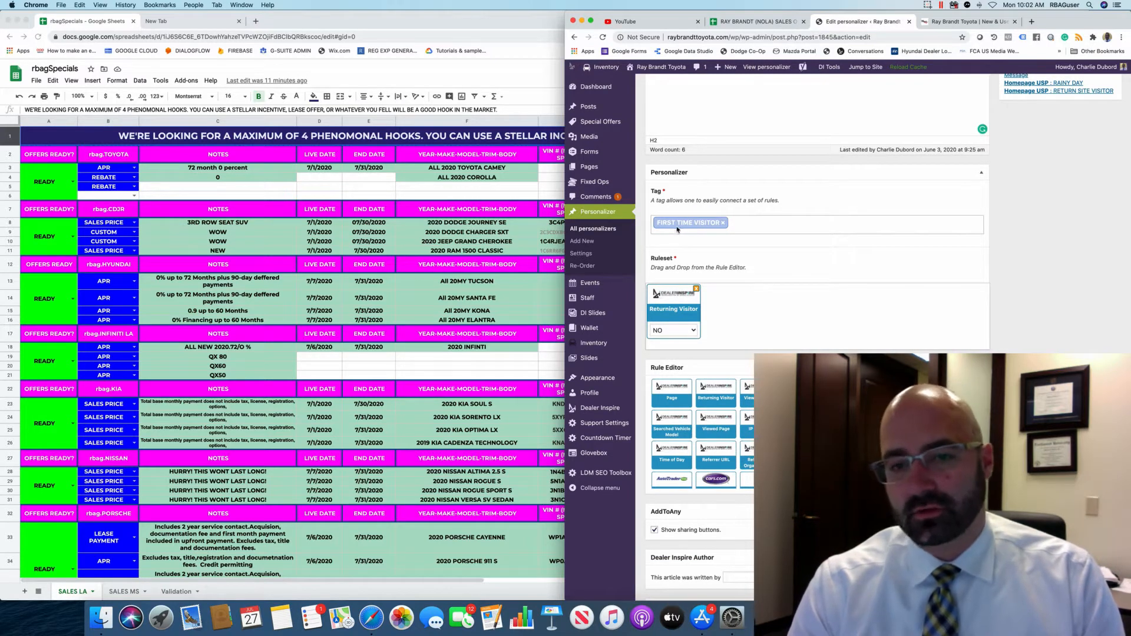
pyautogui.scroll(-2, 677, 229)
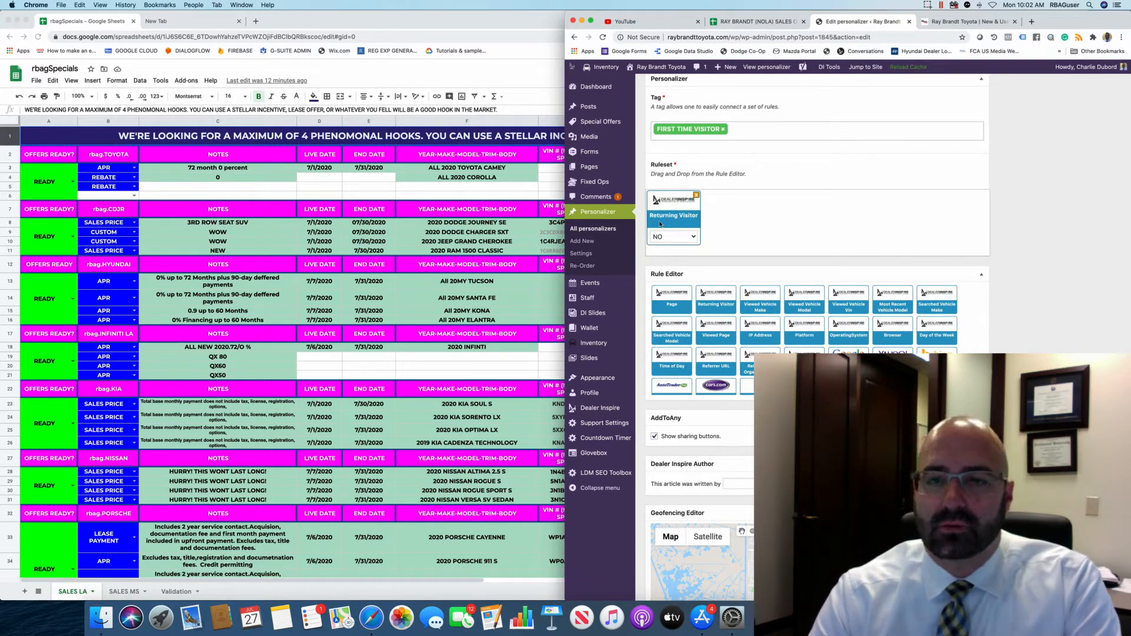
pyautogui.scroll(5, 660, 224)
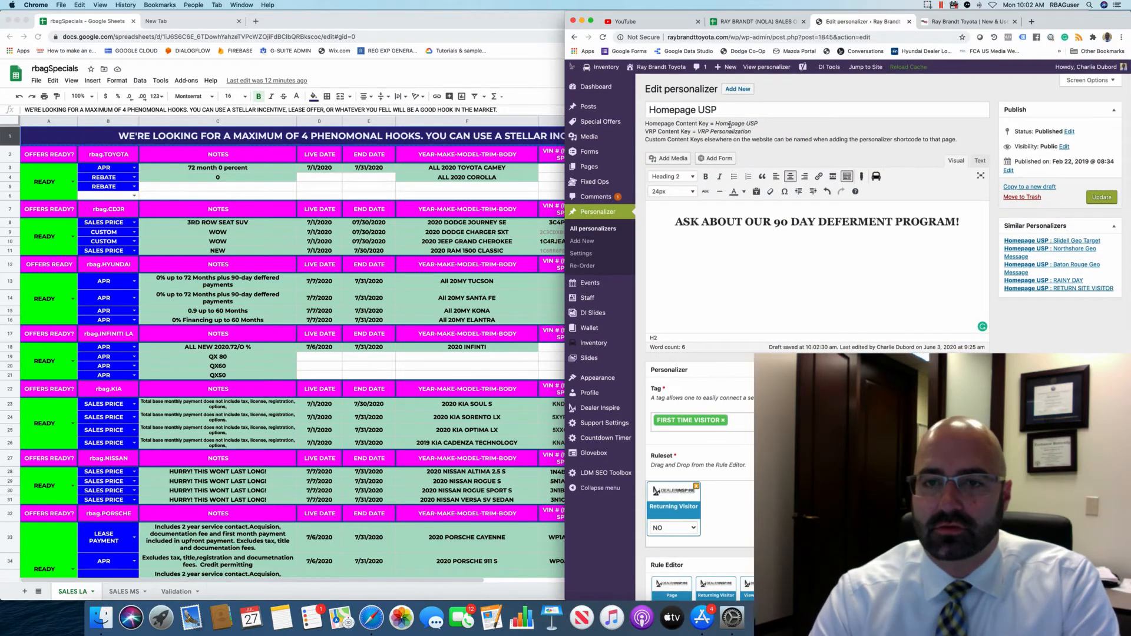
pyautogui.scroll(-10, 731, 125)
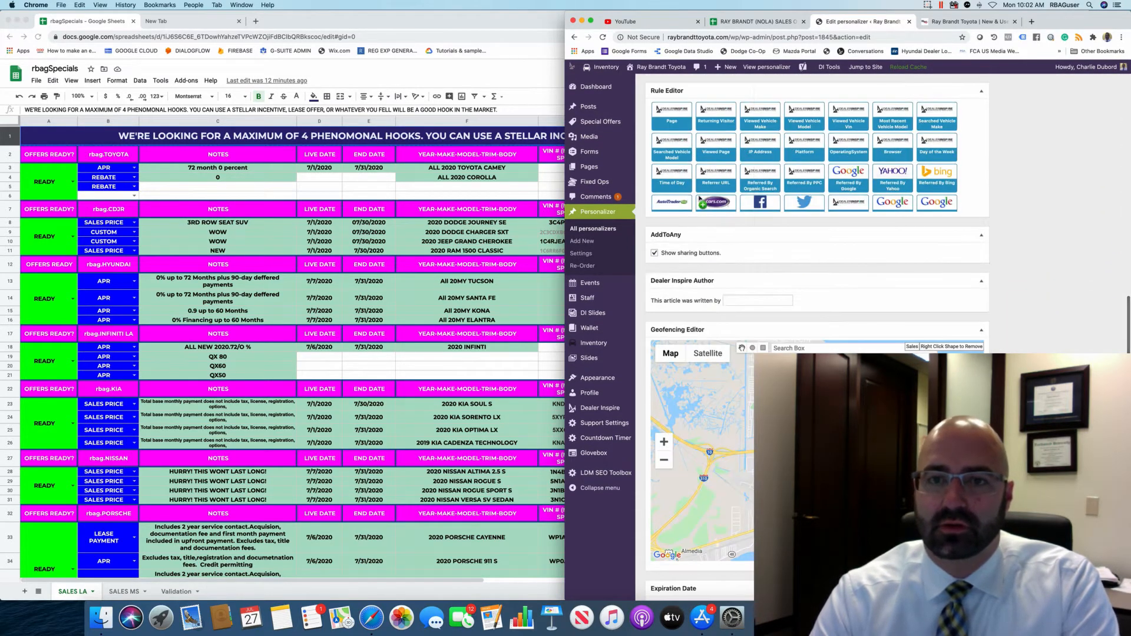
pyautogui.moveTo(700, 202); pyautogui.dragTo(667, 318)
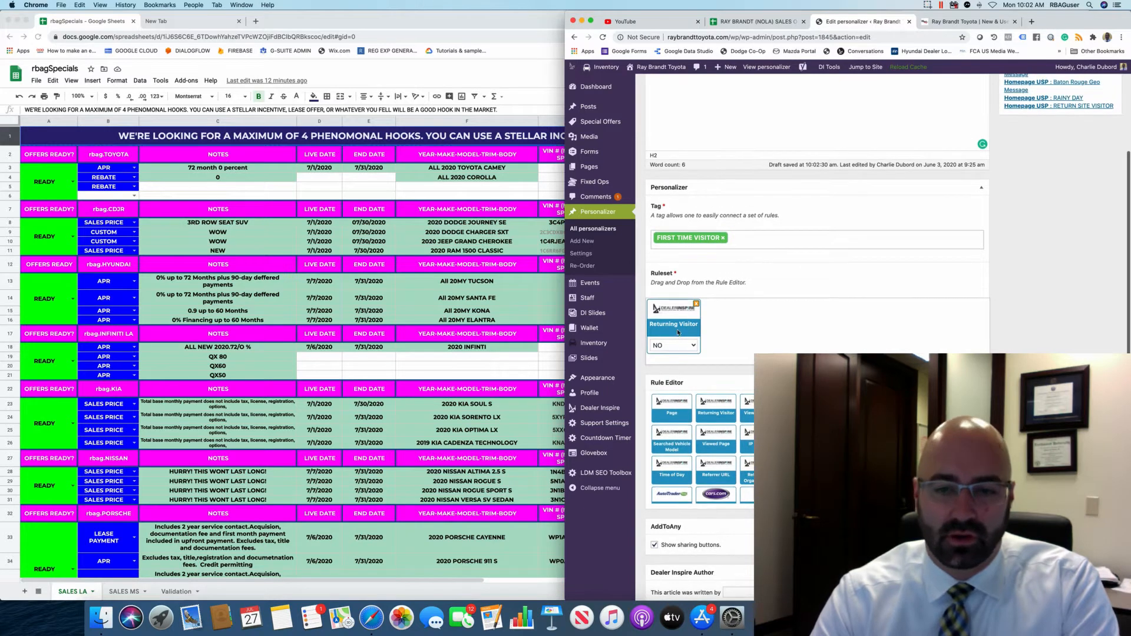
pyautogui.click(682, 345)
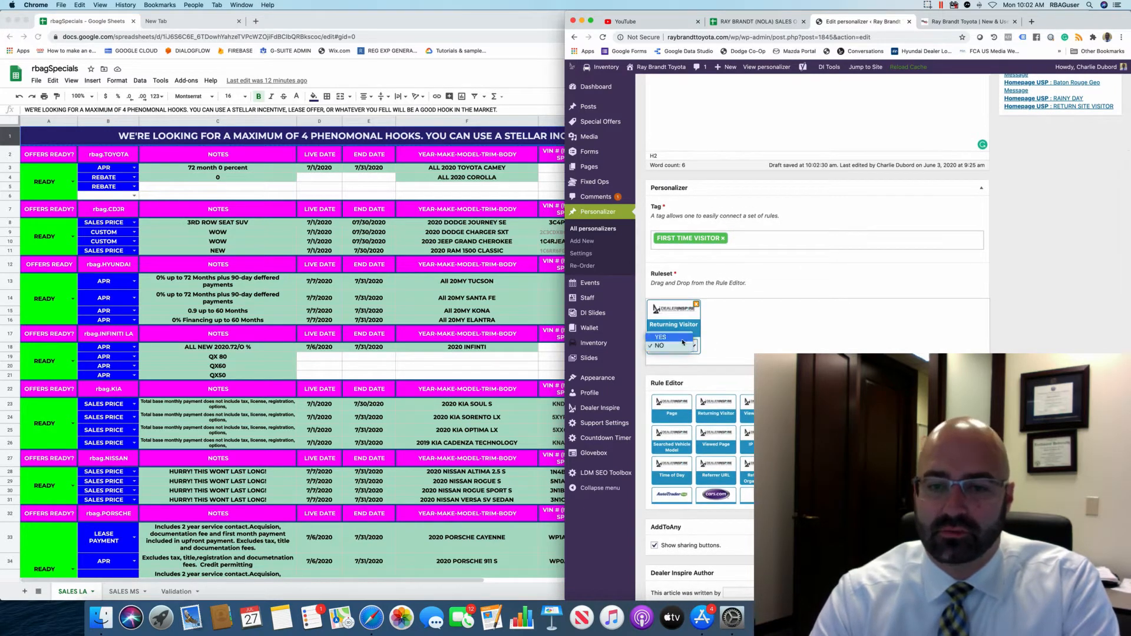
pyautogui.click(677, 346)
pyautogui.scroll(-3, 793, 348)
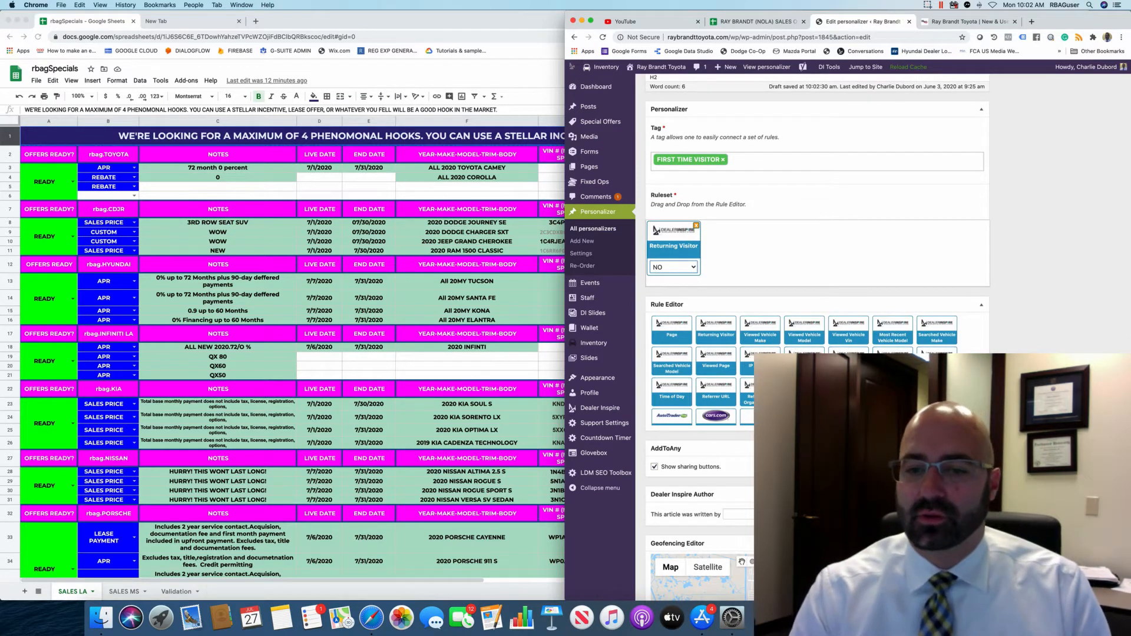
# Add a Most Recent Vehicle Model rule with a Toyota model, then remove it again.
pyautogui.moveTo(891, 339); pyautogui.dragTo(775, 267)
pyautogui.click(768, 284)
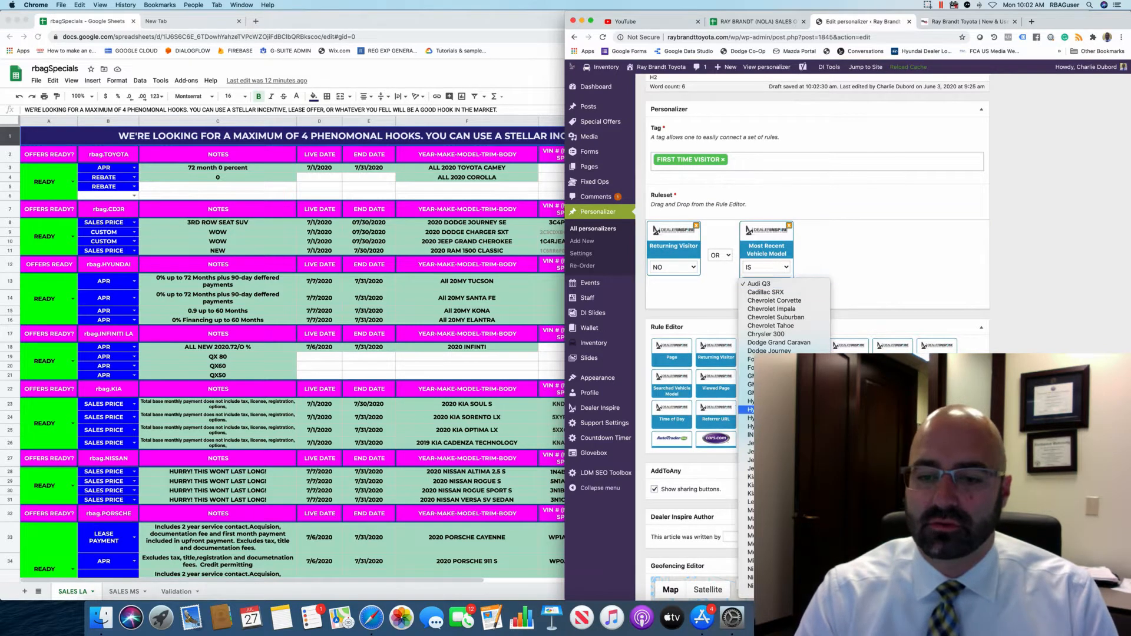
pyautogui.click(766, 457)
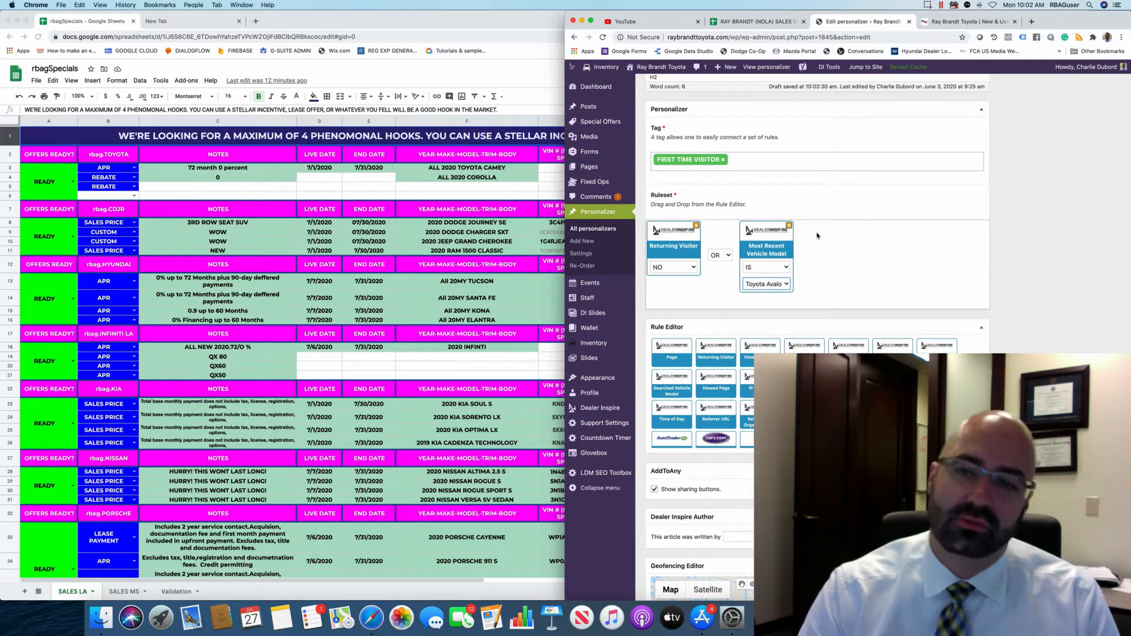
pyautogui.click(789, 225)
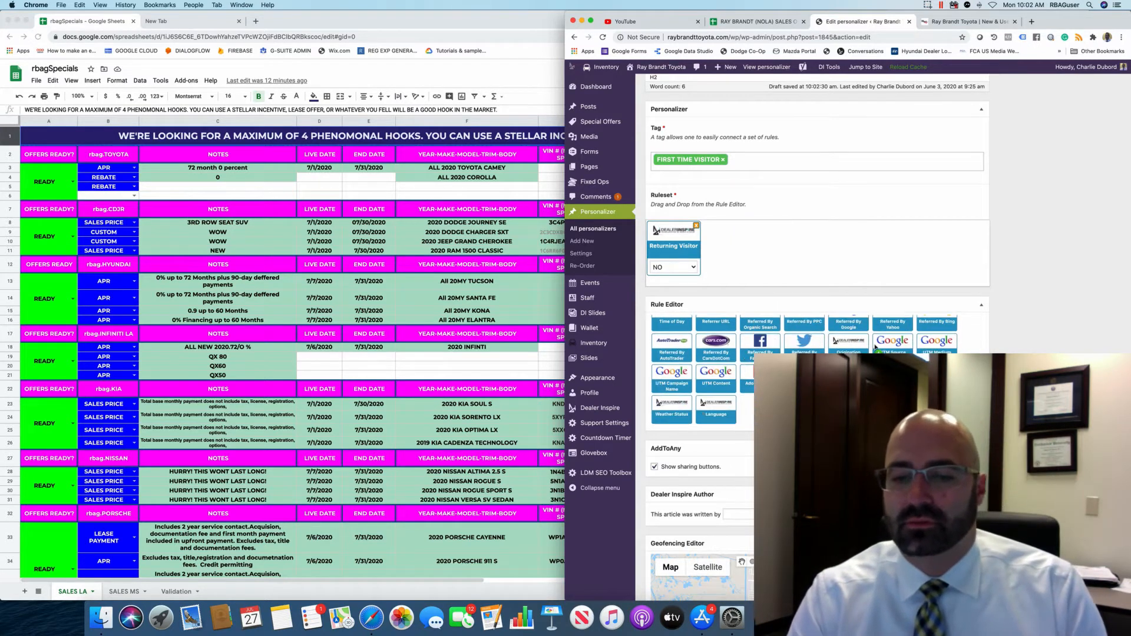
# Set the personalizer to expire at the end of July.
pyautogui.scroll(-6, 681, 332)
pyautogui.scroll(1, 681, 332)
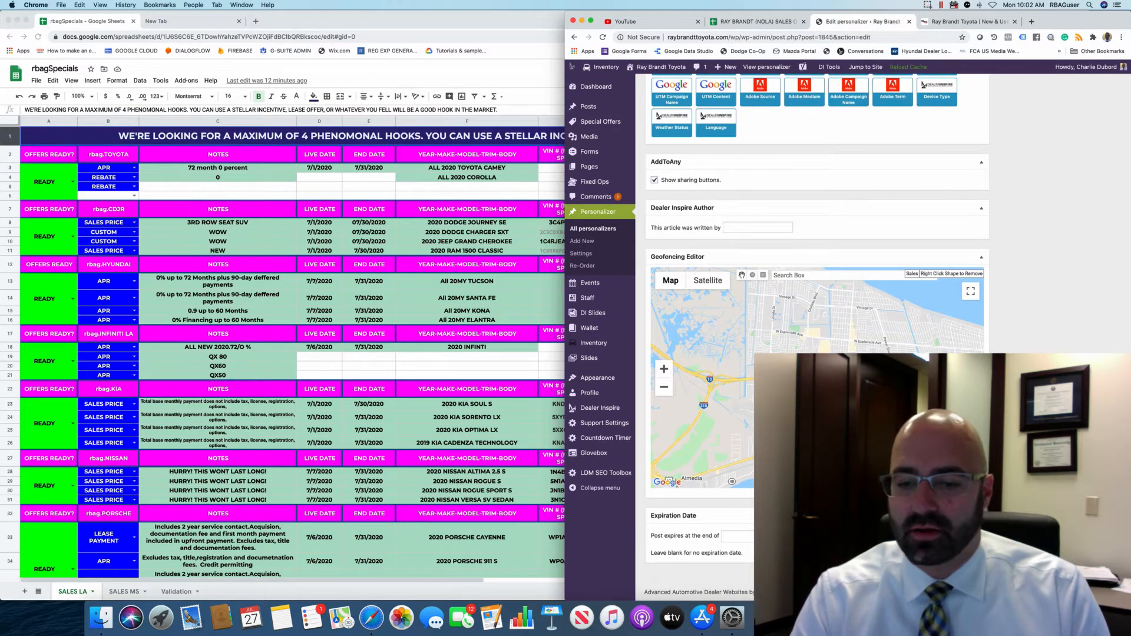
pyautogui.click(745, 540)
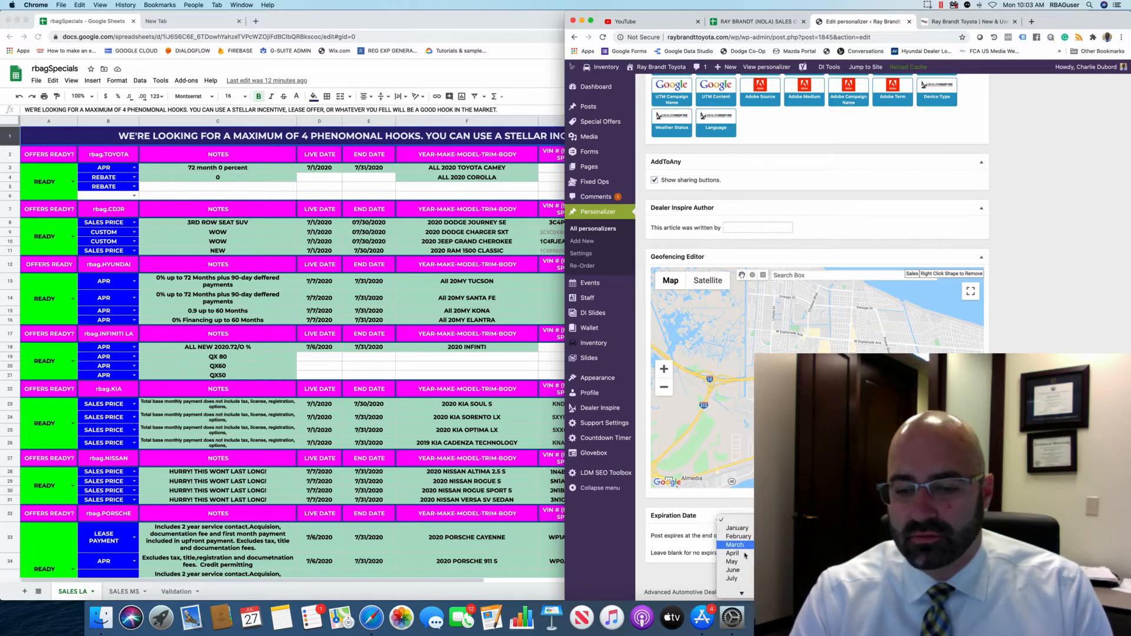
pyautogui.click(734, 550)
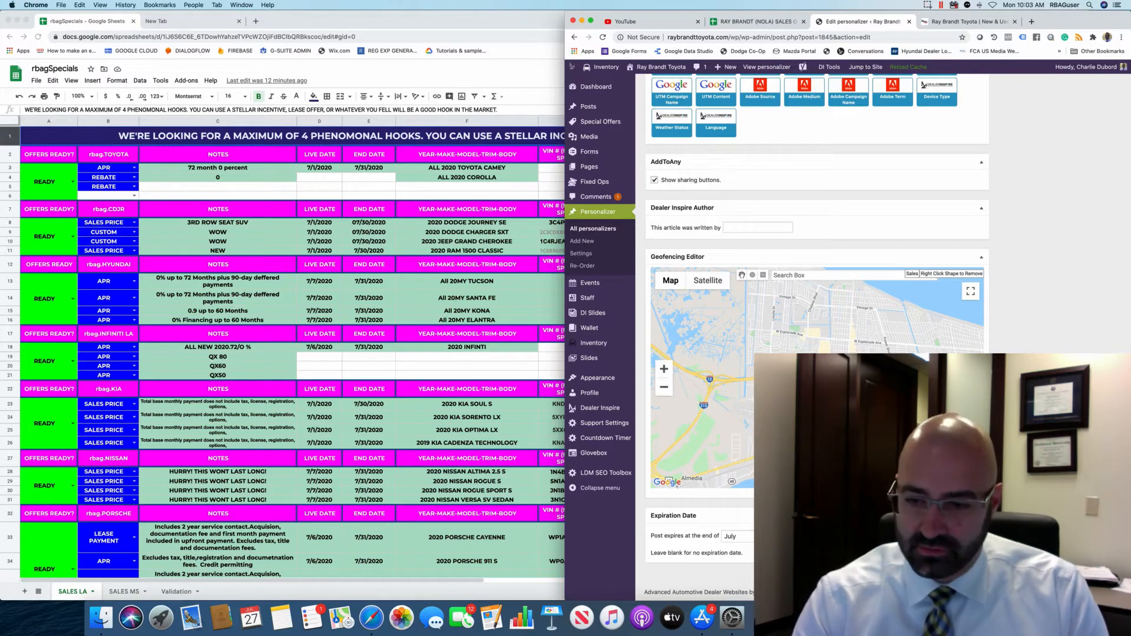
pyautogui.scroll(10, 1094, 202)
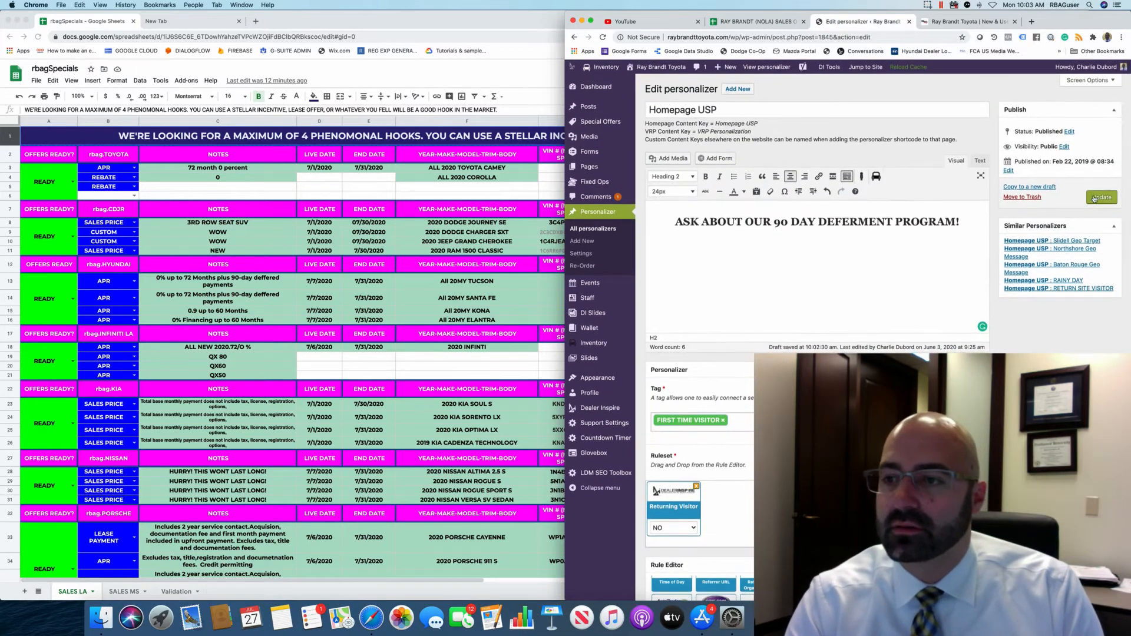
# Update the deferment personalizer and leave its editor for All personalizers, confirming Leave.
pyautogui.click(1099, 198)
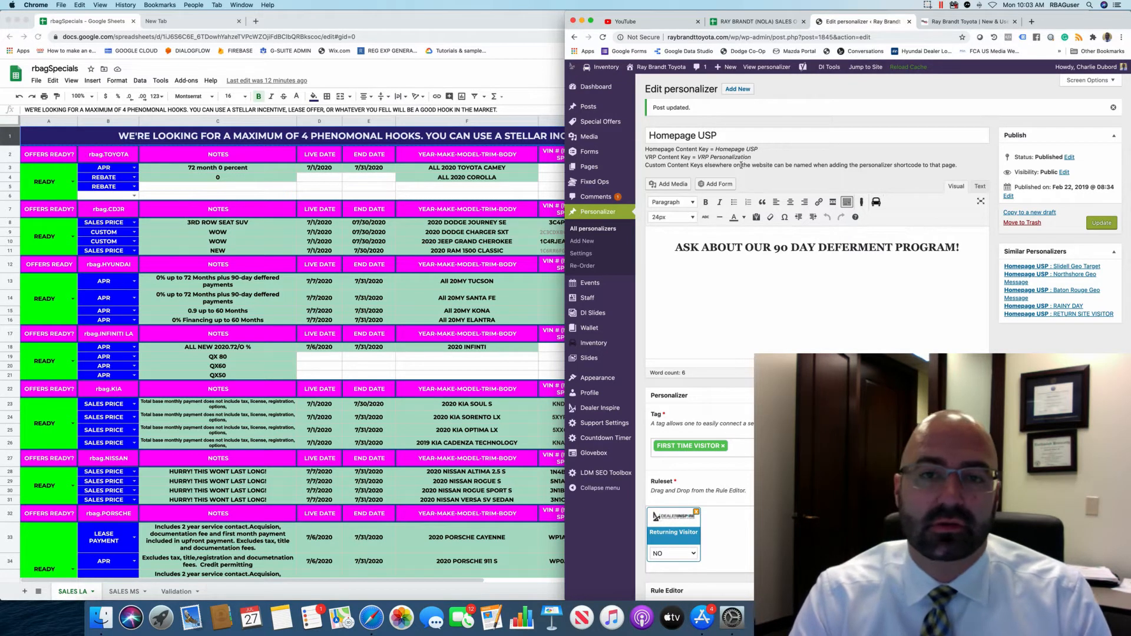
pyautogui.click(595, 230)
pyautogui.click(631, 196)
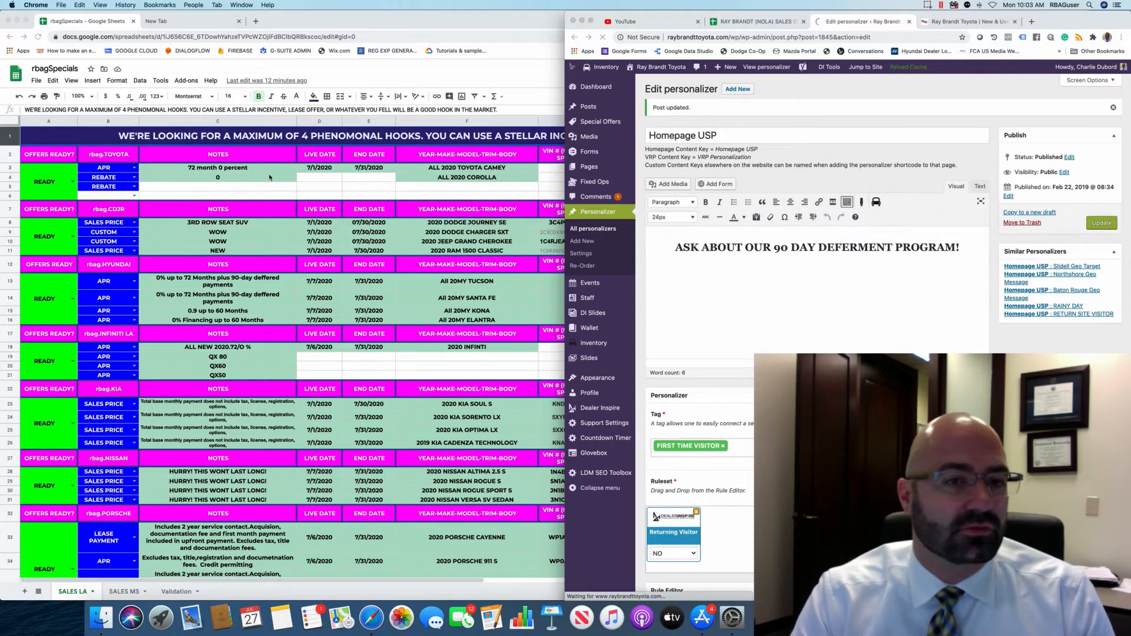
pyautogui.click(209, 169)
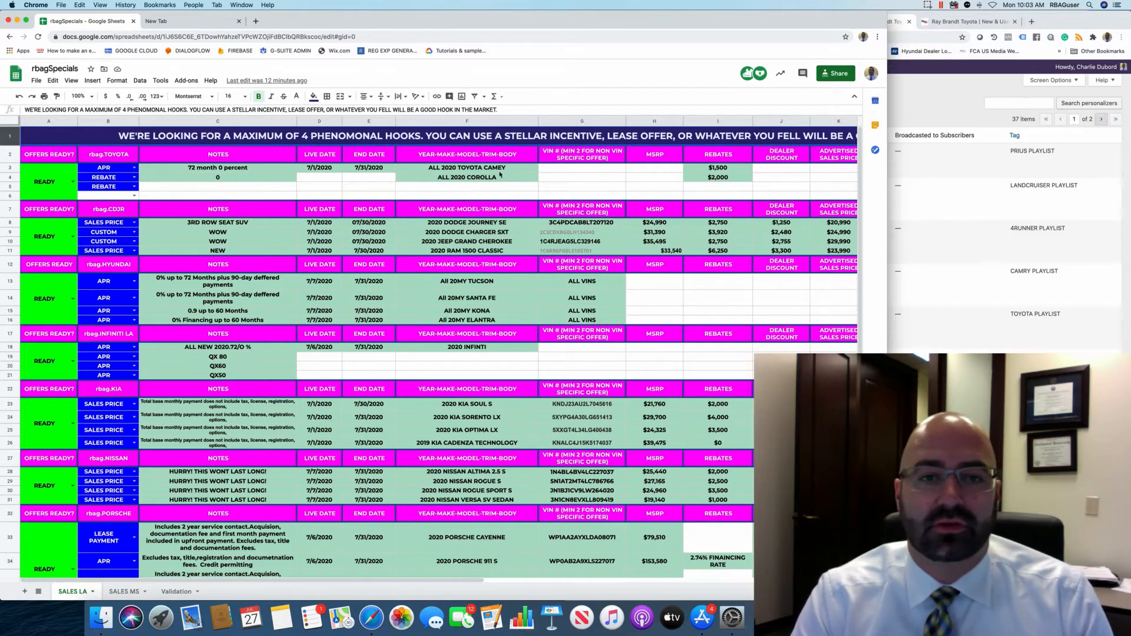
# Bring the personalizers list forward and move to its second page.
pyautogui.click(949, 89)
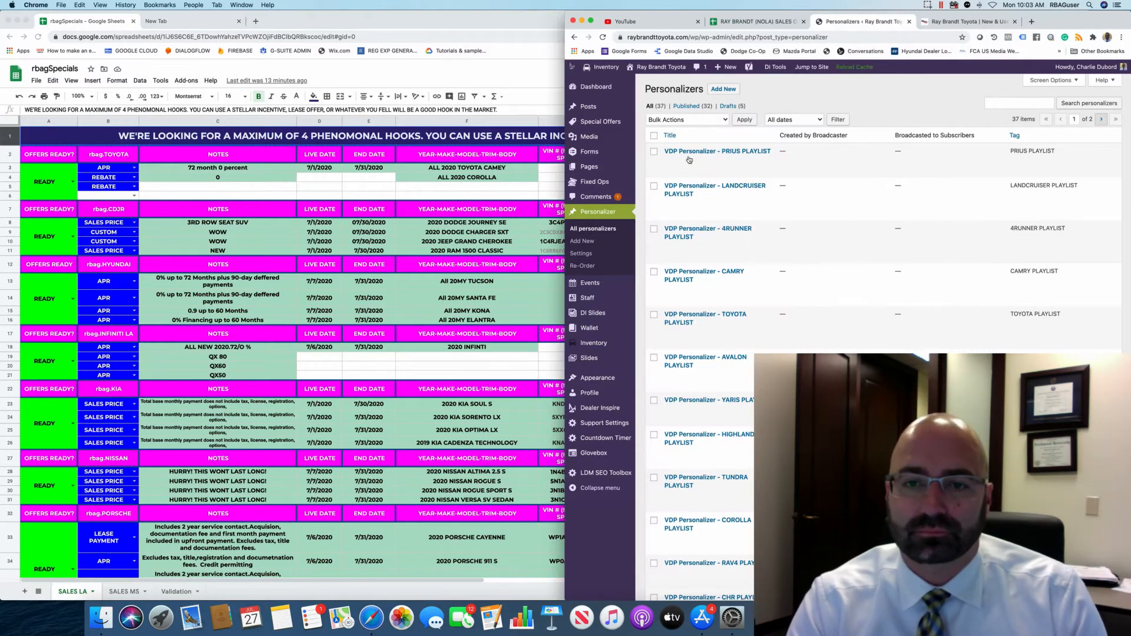
pyautogui.scroll(-5, 740, 257)
pyautogui.scroll(2, 741, 258)
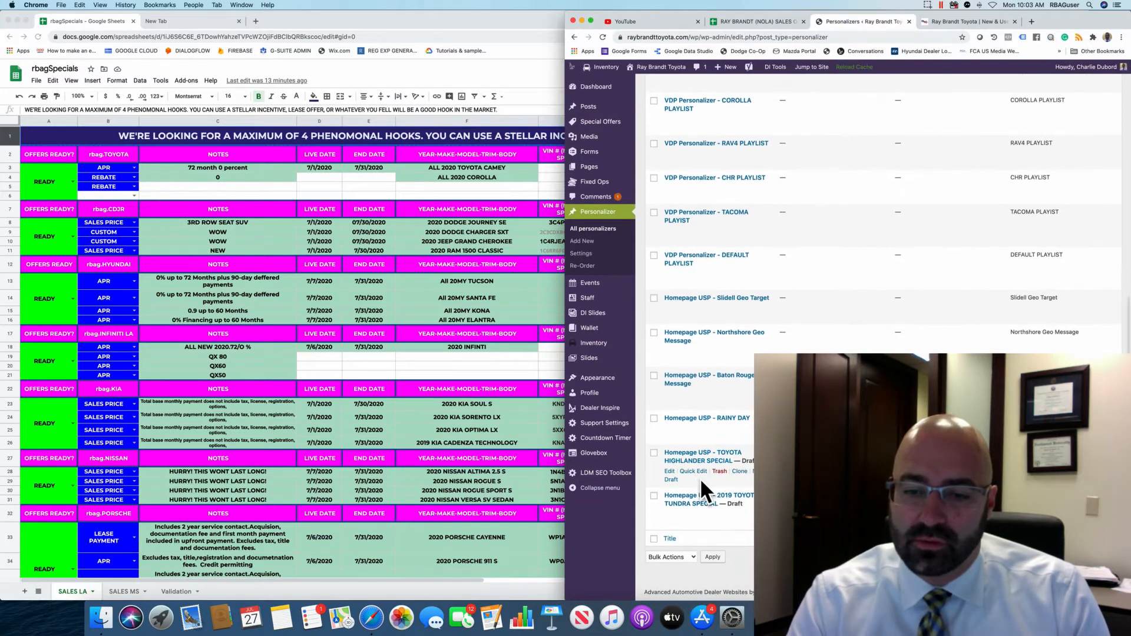
pyautogui.scroll(-1, 717, 490)
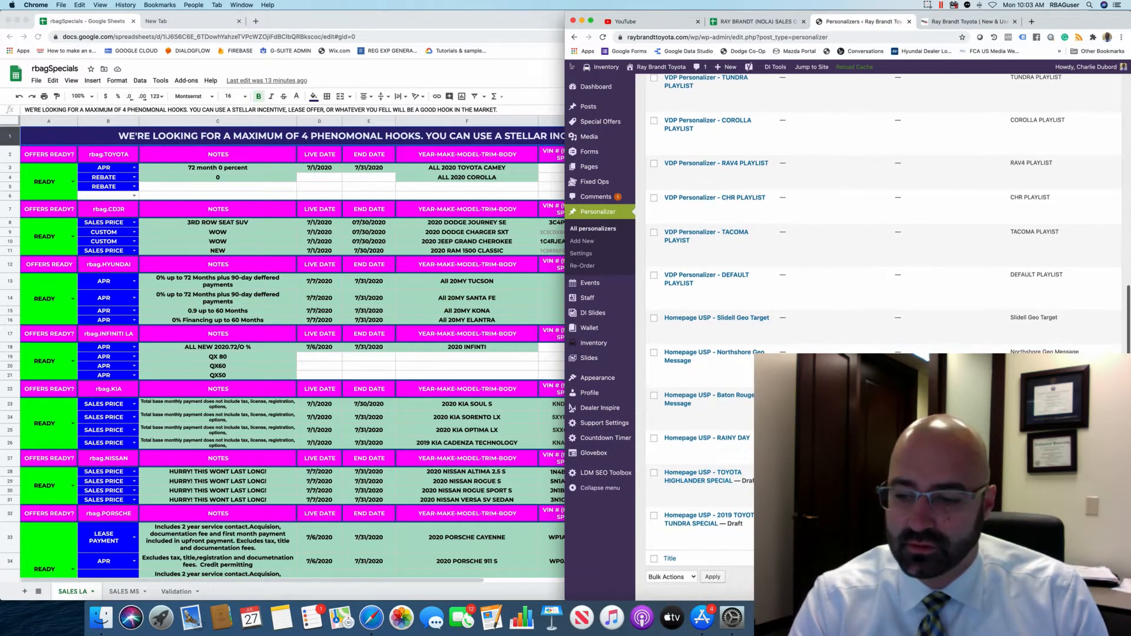
pyautogui.click(754, 209)
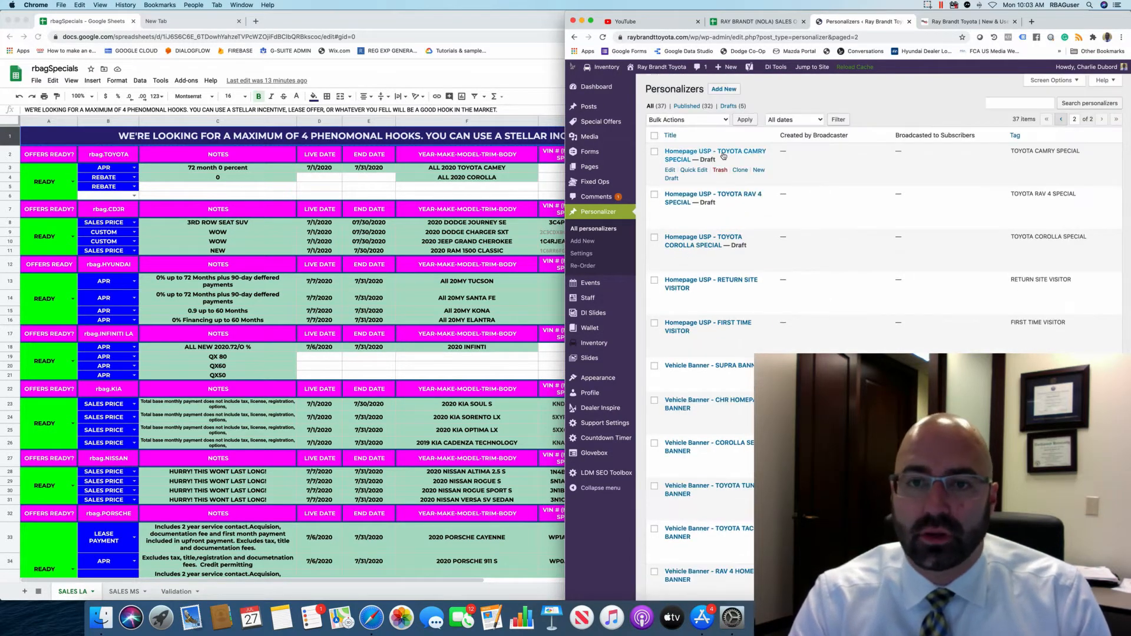
pyautogui.scroll(-1, 731, 154)
# In the Toyota Camry Special personalizer, replace the lease headline with '0% FOR 72 MONTHS | NEW 2020 CAMRY'.
pyautogui.click(727, 153)
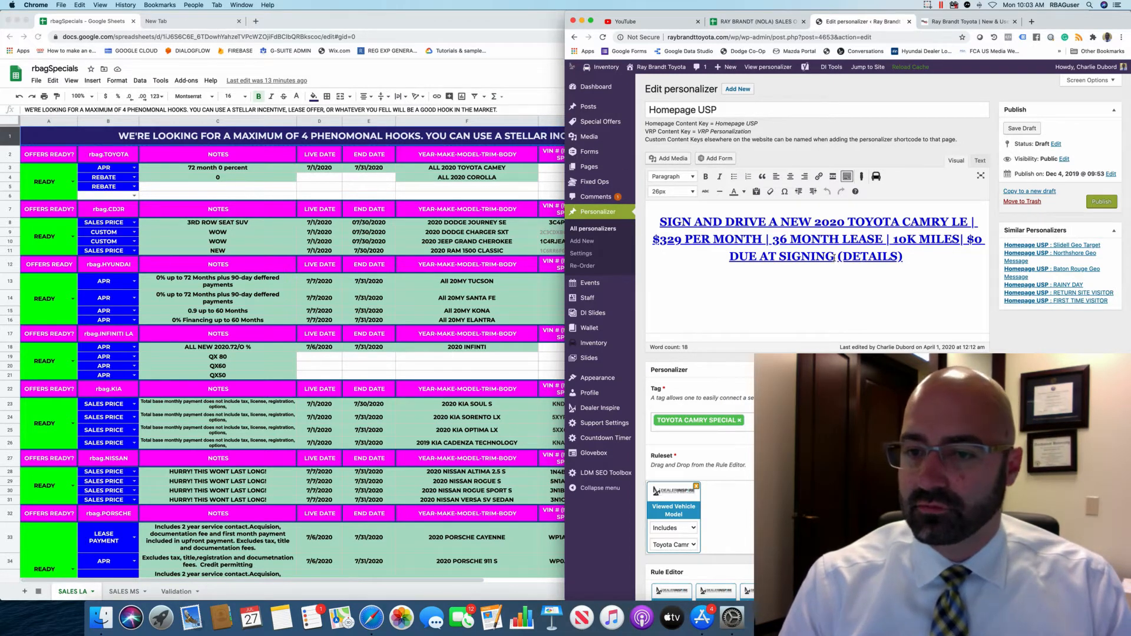
pyautogui.moveTo(835, 257); pyautogui.dragTo(651, 221)
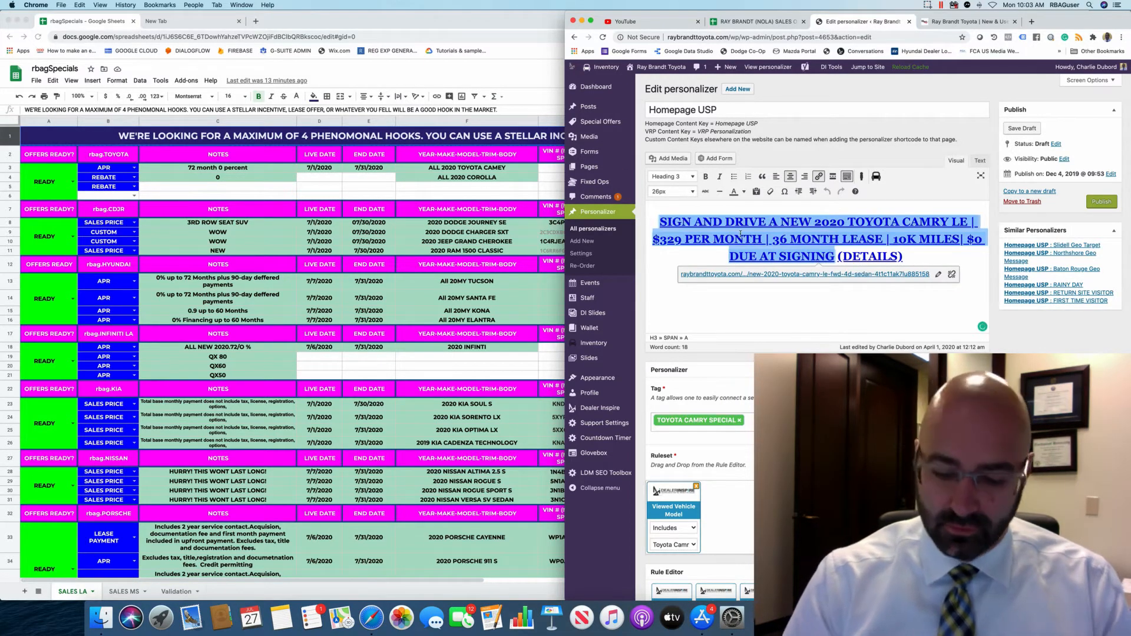
pyautogui.press('BackSpace')
pyautogui.write('o')
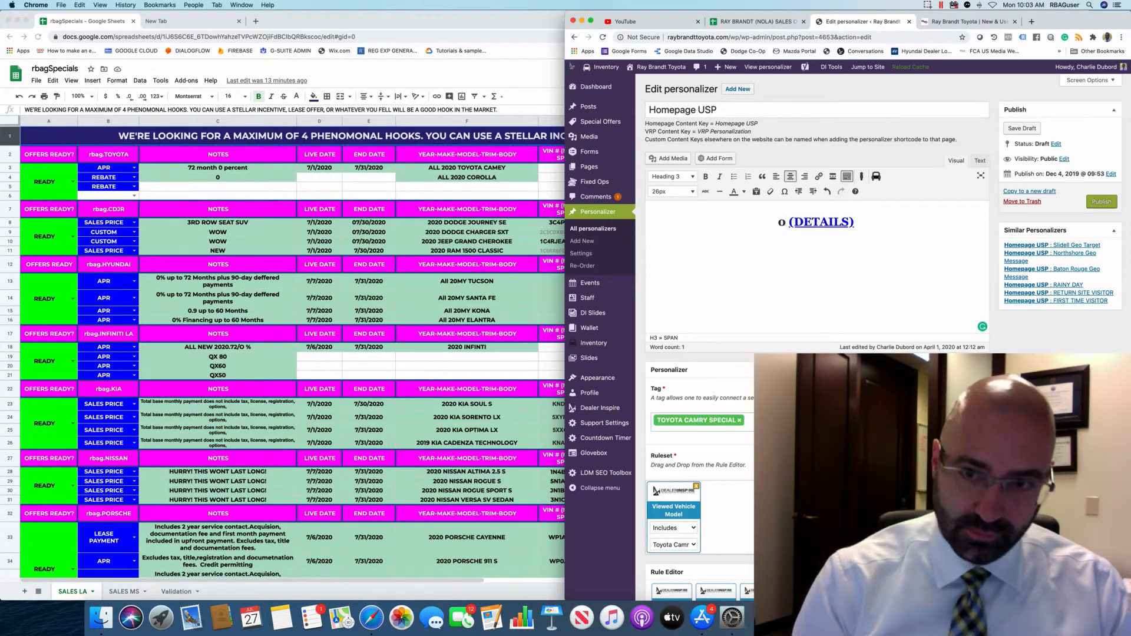
pyautogui.write('% FOR')
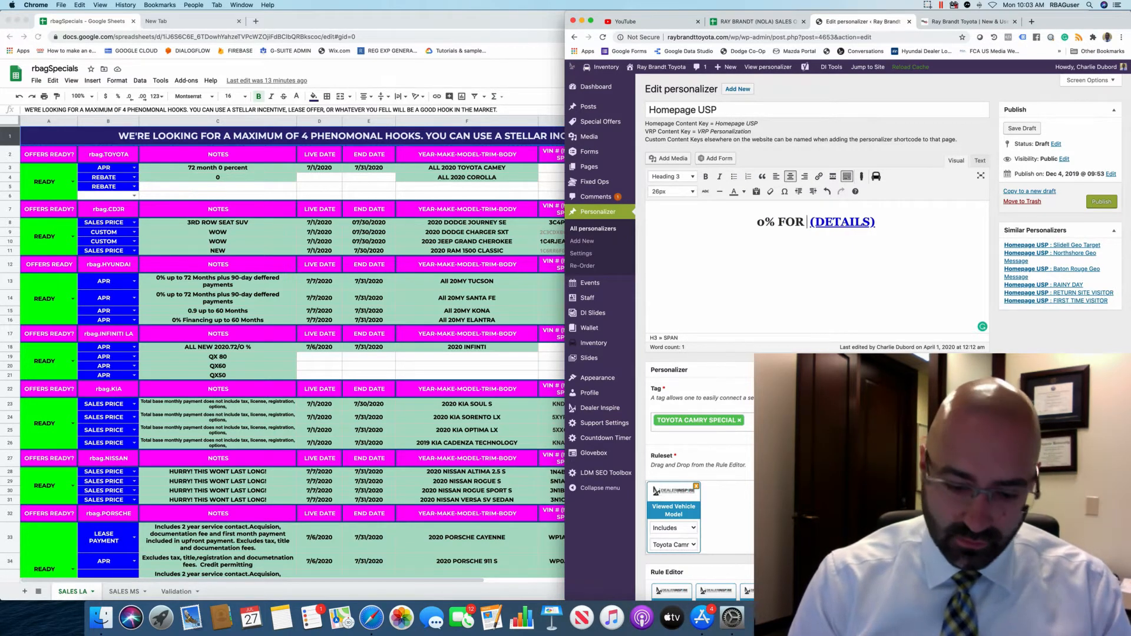
pyautogui.write(' 72 MONTHS')
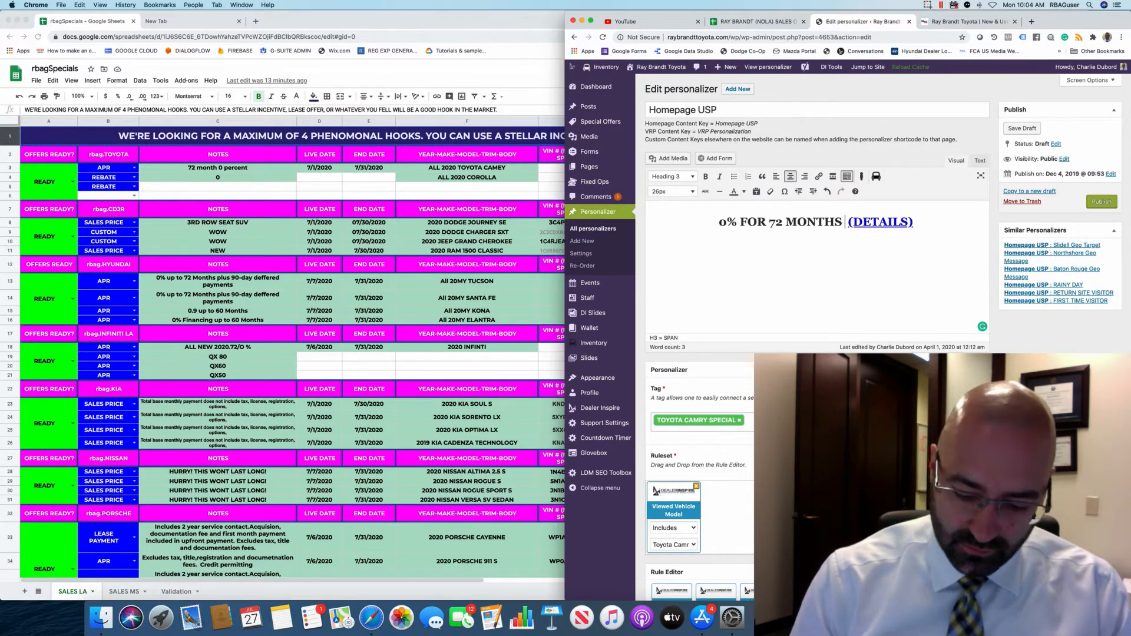
pyautogui.write(' |  ')
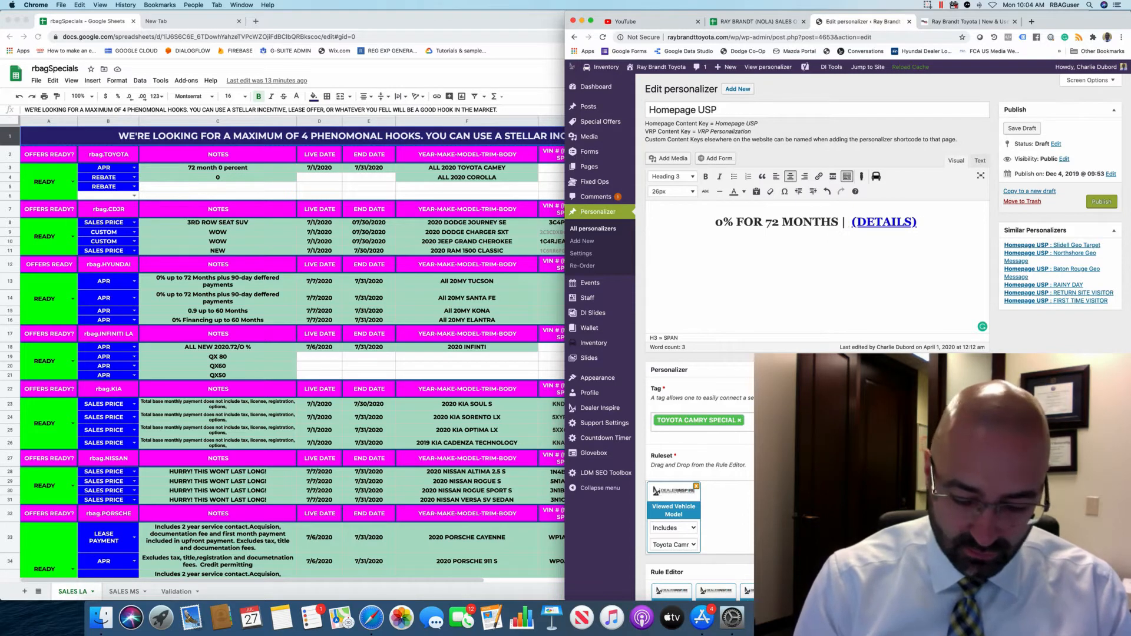
pyautogui.write('NEW 2020 |')
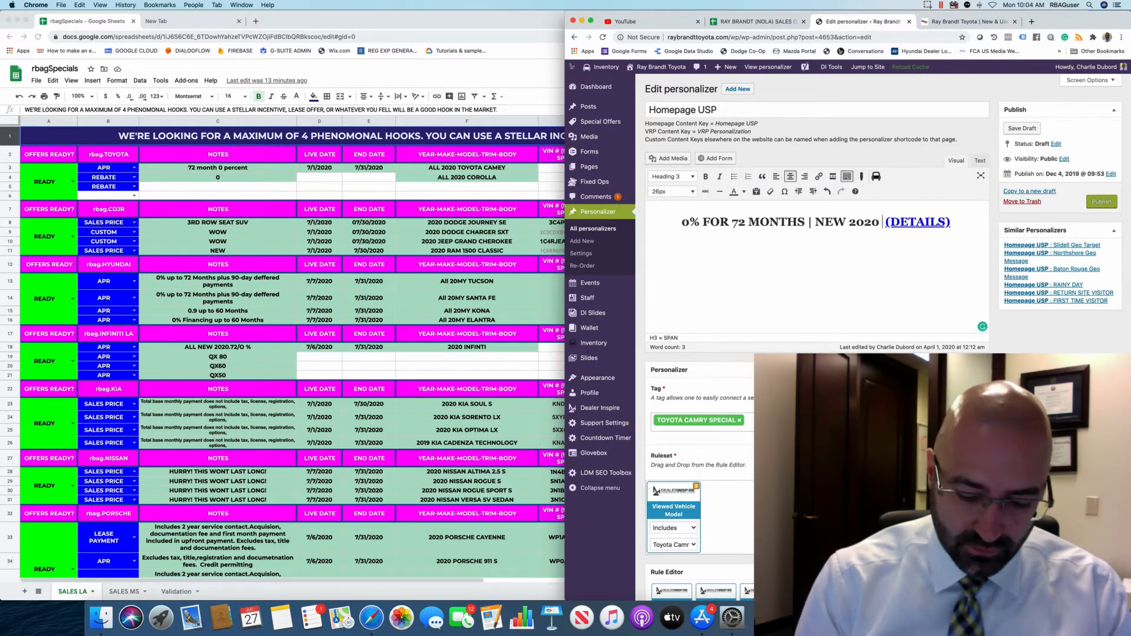
pyautogui.write('CAMRY')
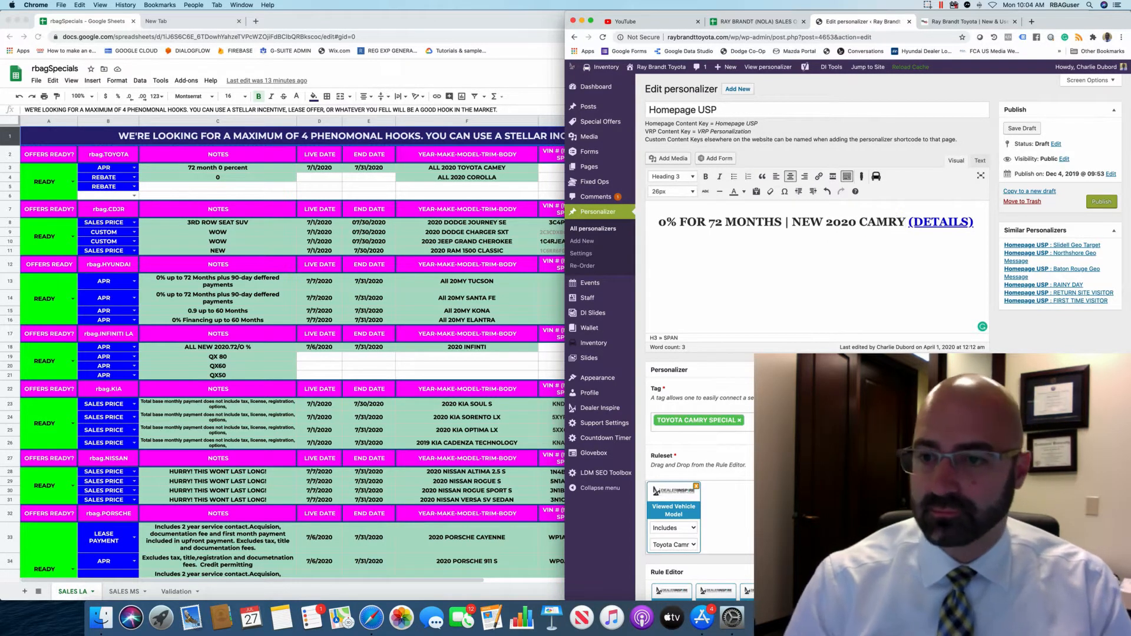
pyautogui.moveTo(658, 222); pyautogui.dragTo(901, 226)
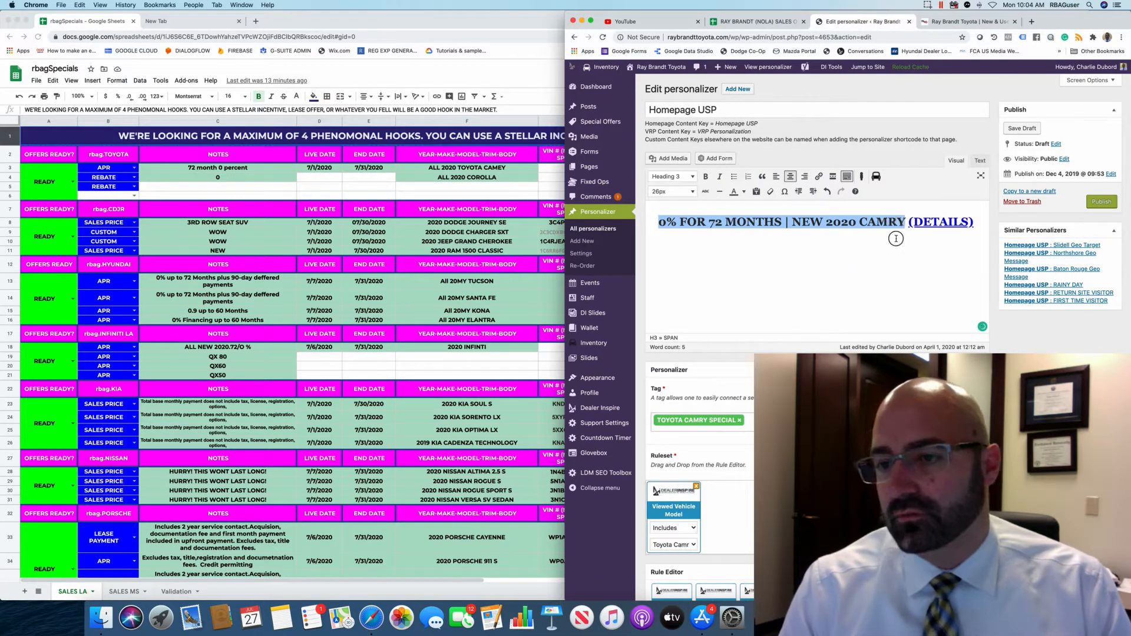
# On the live Ray Brandt Toyota site, open the New > Camry inventory page and bring up copy options for its address.
pyautogui.click(896, 239)
pyautogui.click(966, 21)
pyautogui.moveTo(730, 98)
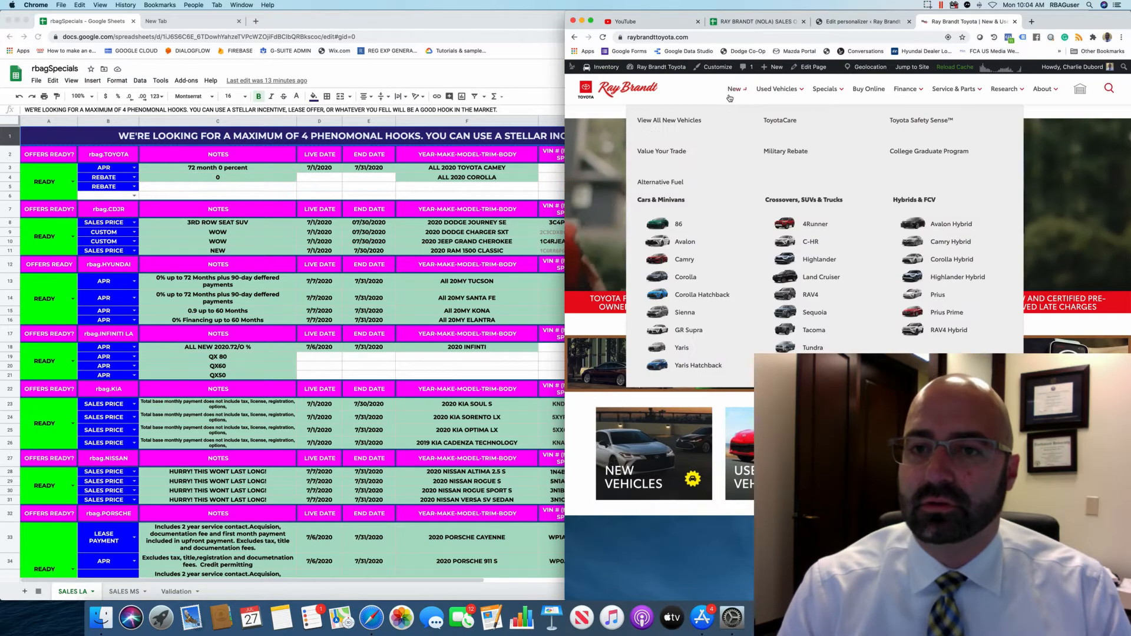
pyautogui.click(685, 313)
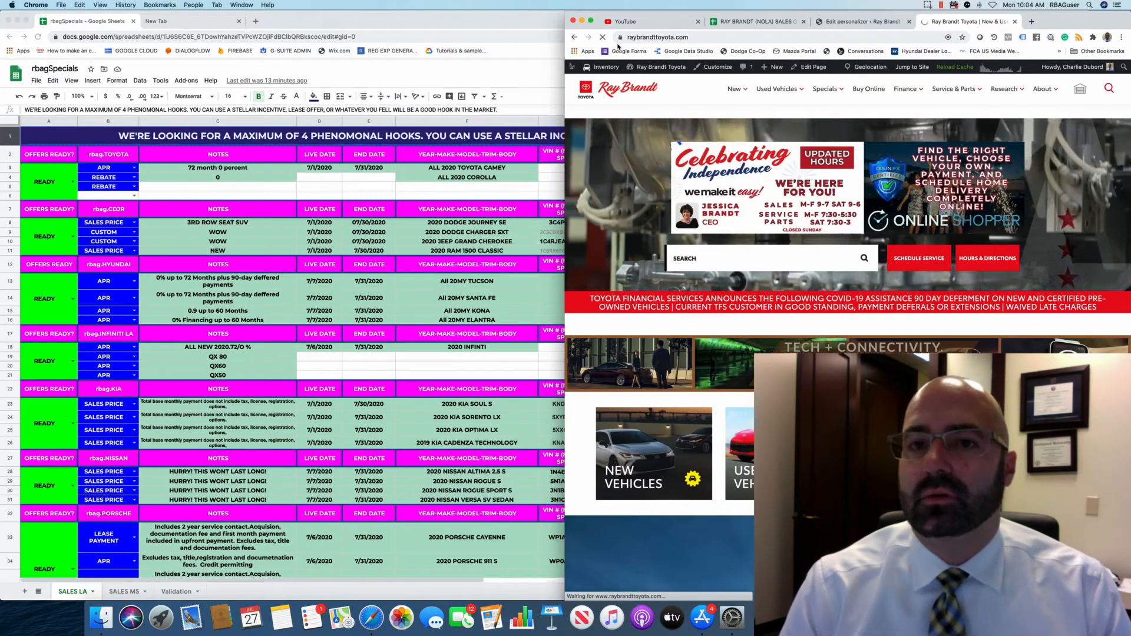
pyautogui.rightClick(650, 37)
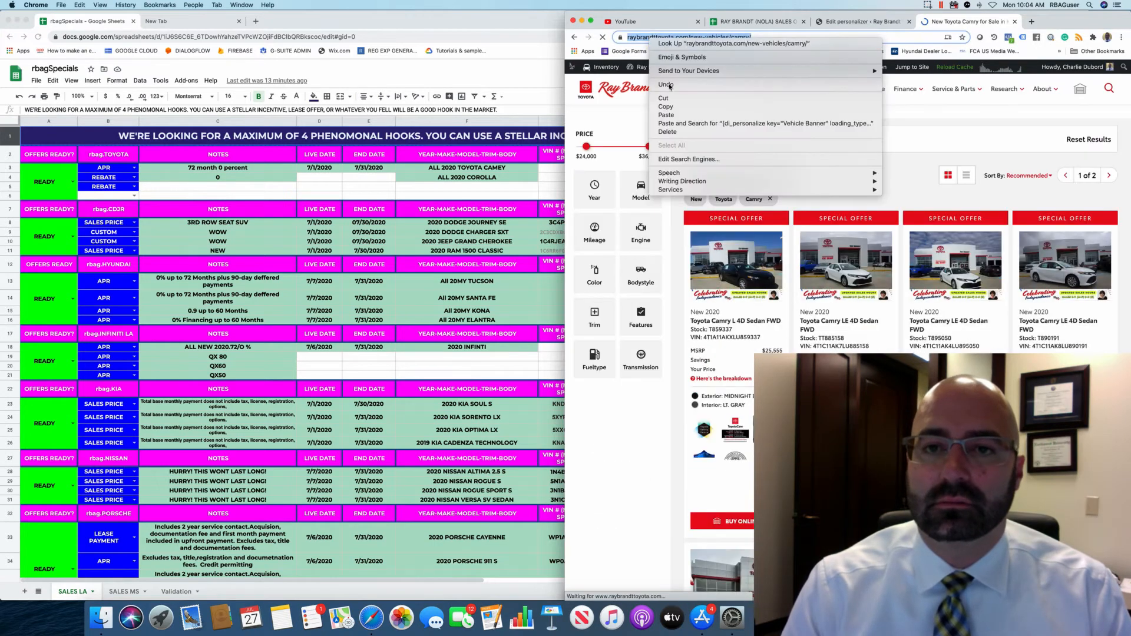
# Link the Camry headline to the pasted Camry listings URL, and confirm (DETAILS) still points to the disclaimer.
pyautogui.click(861, 22)
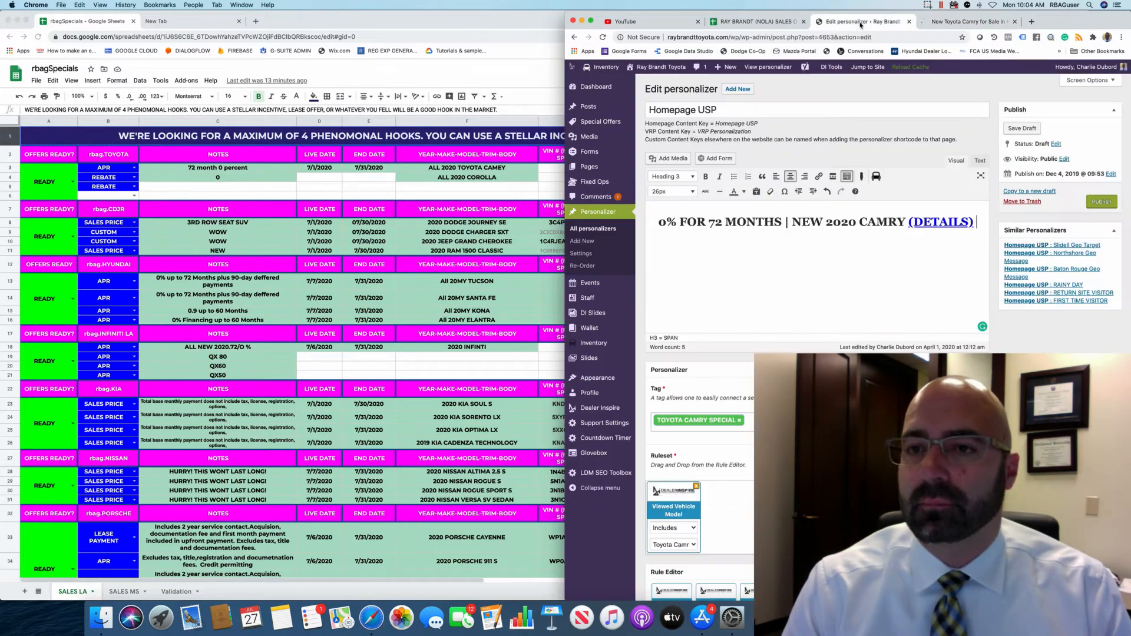
pyautogui.moveTo(655, 221); pyautogui.dragTo(903, 222)
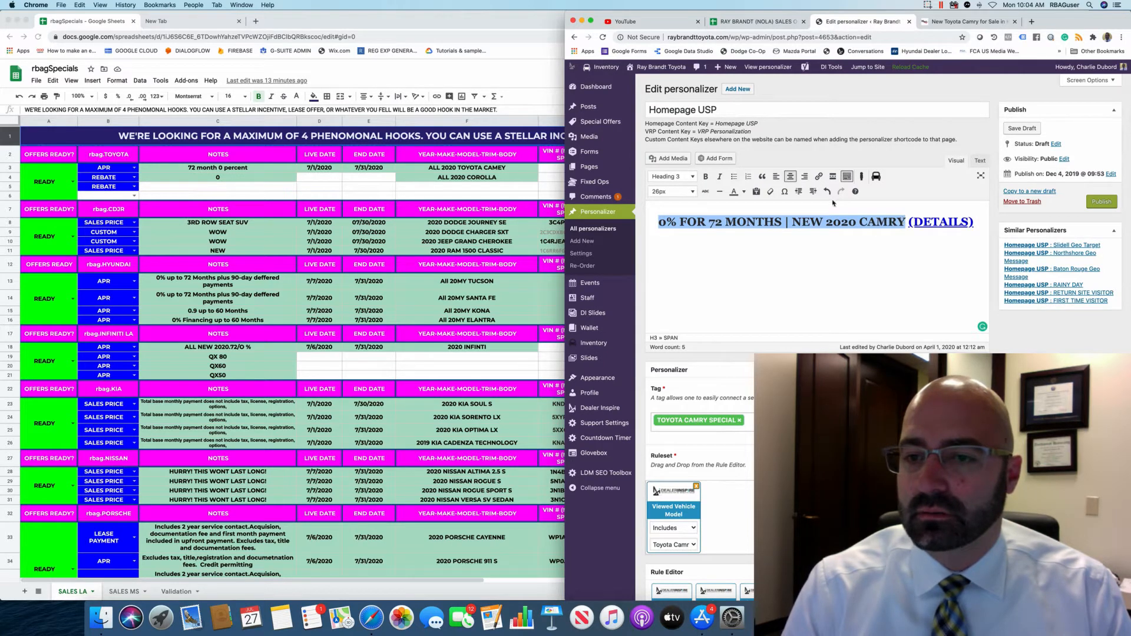
pyautogui.click(819, 176)
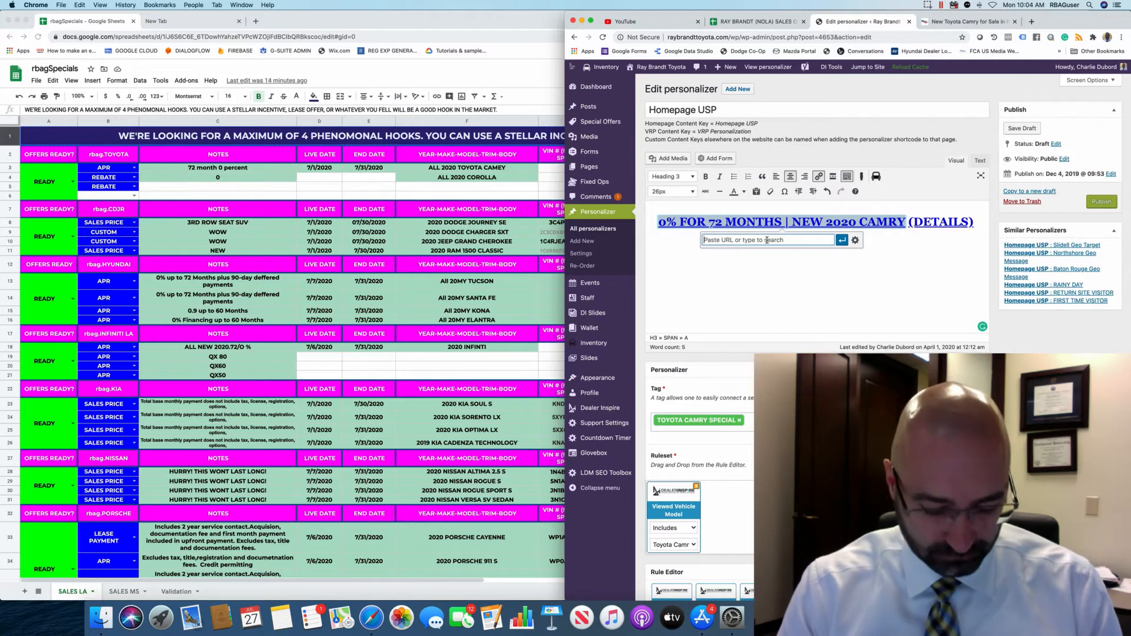
pyautogui.press('super+v')
pyautogui.click(843, 240)
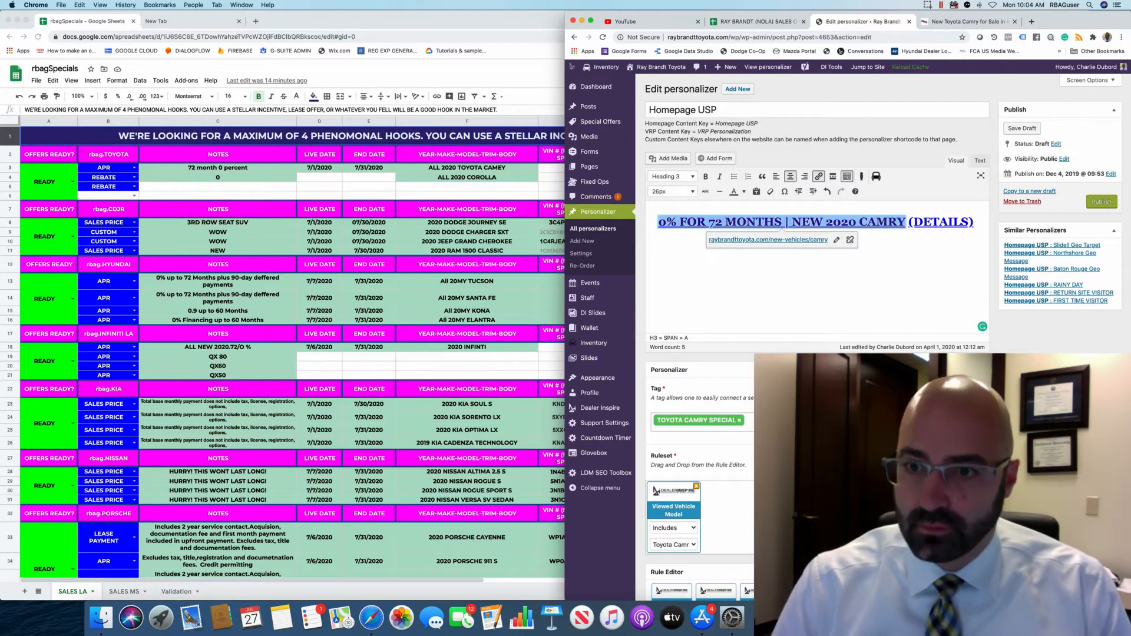
pyautogui.press('End')
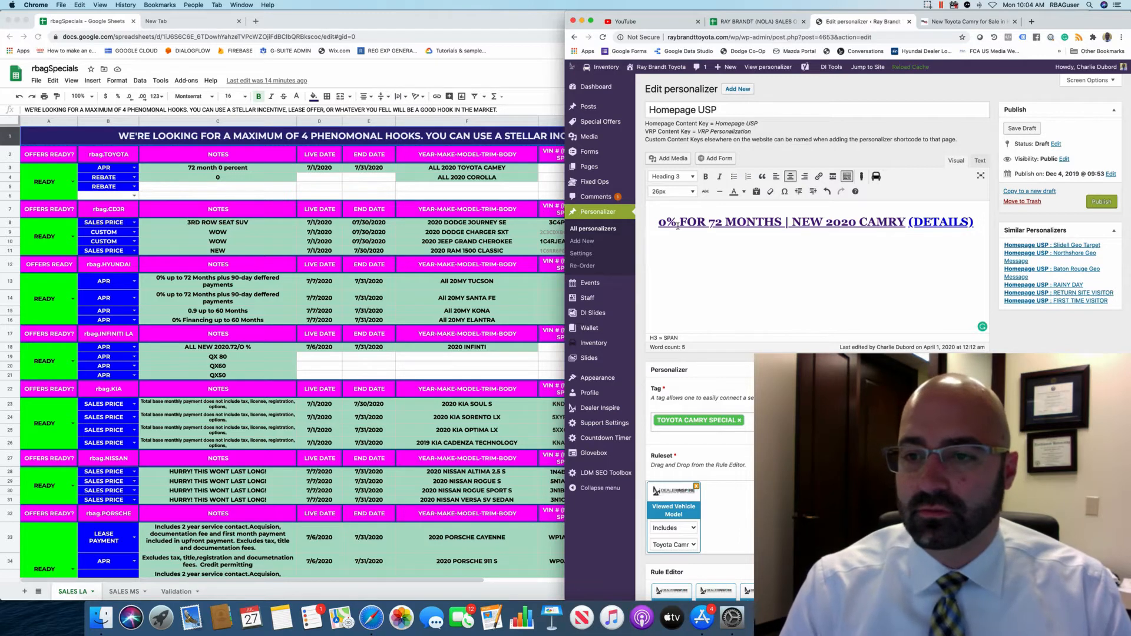
pyautogui.doubleClick(954, 222)
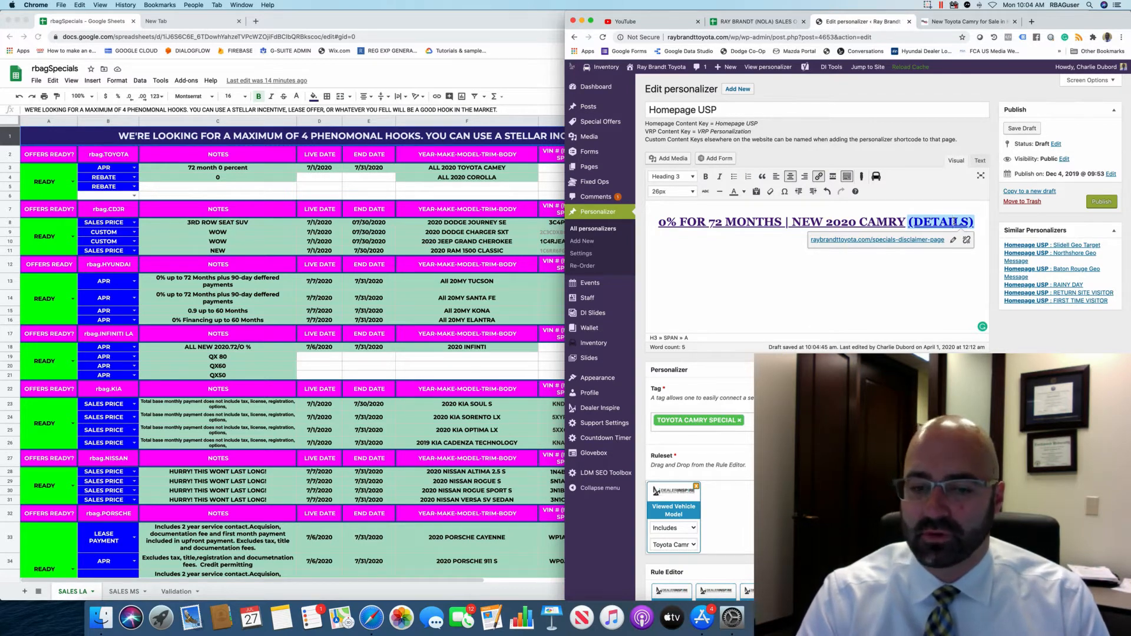
pyautogui.click(948, 260)
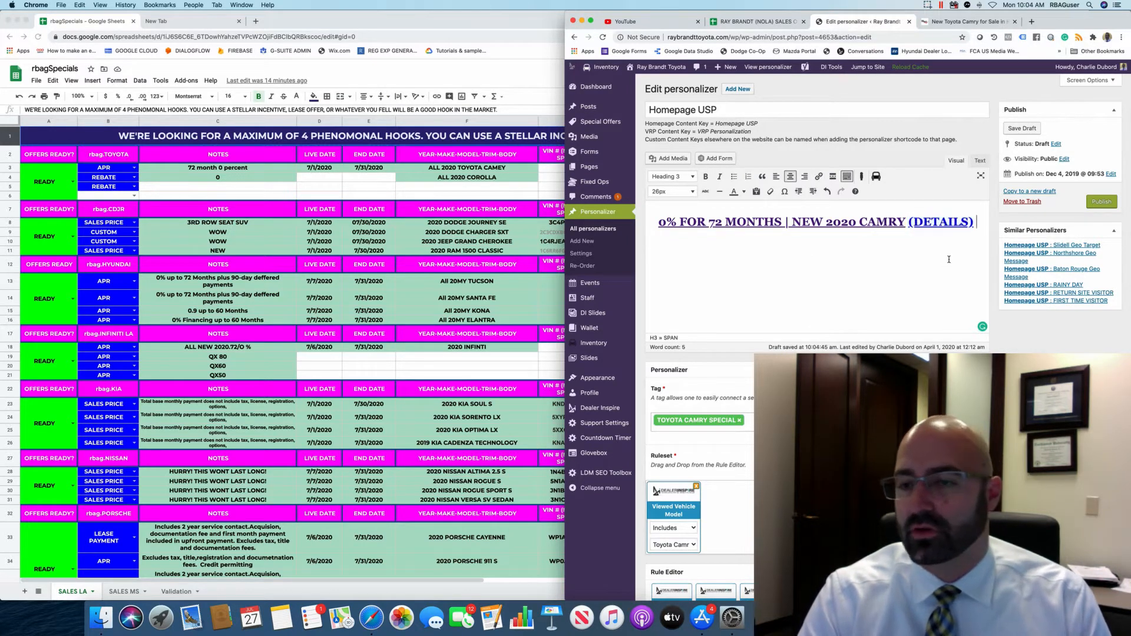
# Add a Most Recent Vehicle Model rule to the ruleset and delete the Viewed Vehicle Model rule.
pyautogui.scroll(-5, 681, 222)
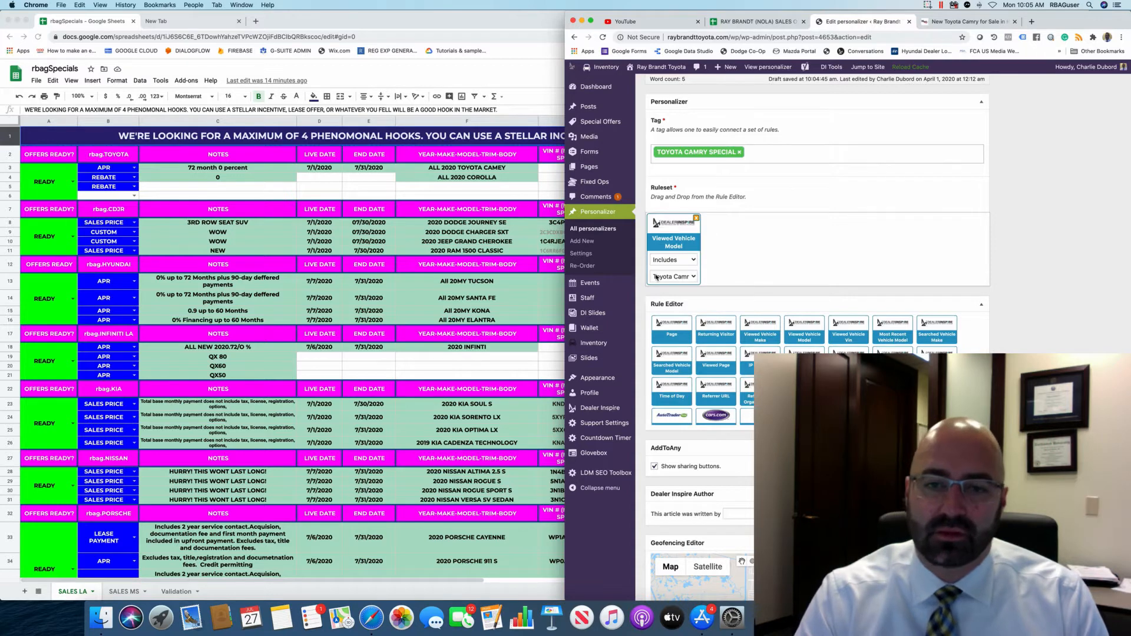
pyautogui.click(674, 276)
pyautogui.click(847, 270)
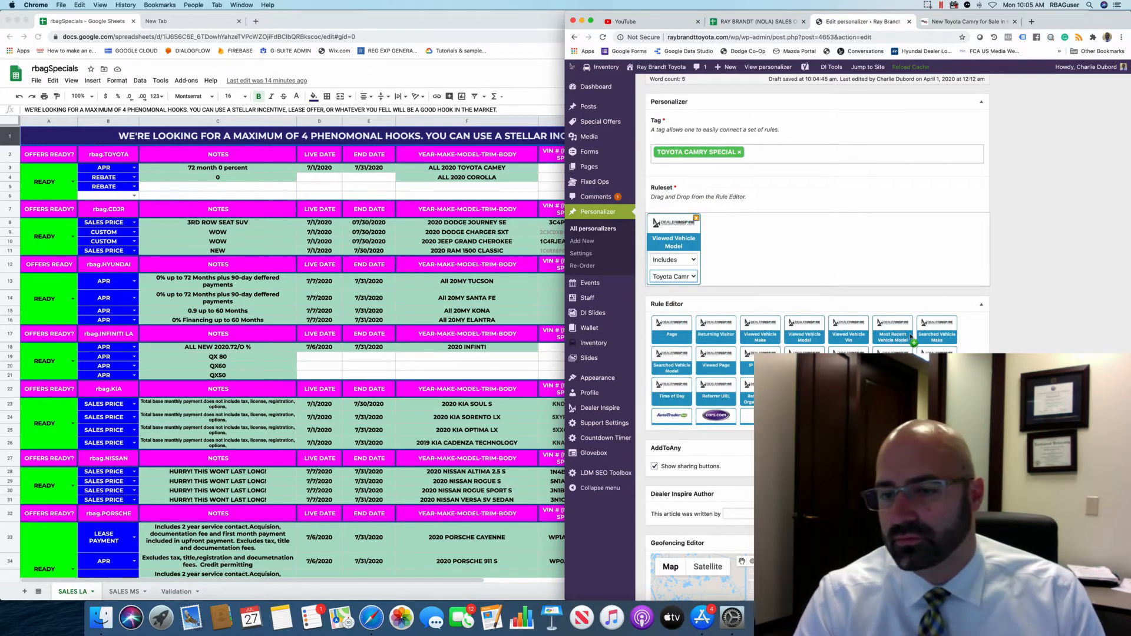
pyautogui.scroll(1, 868, 334)
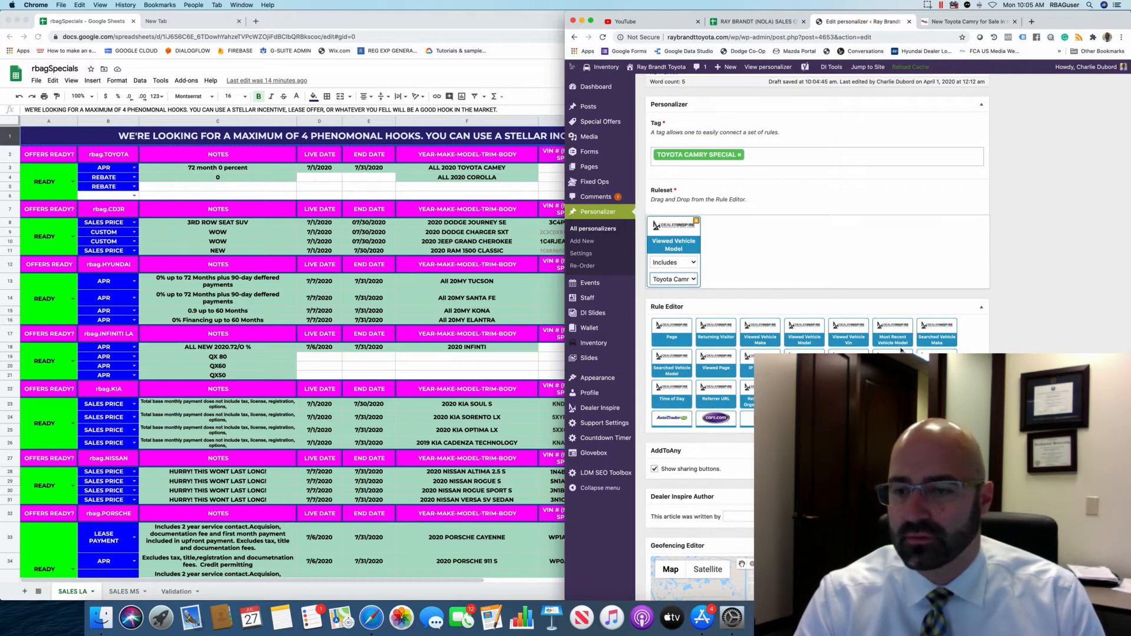
pyautogui.moveTo(882, 345); pyautogui.dragTo(766, 260)
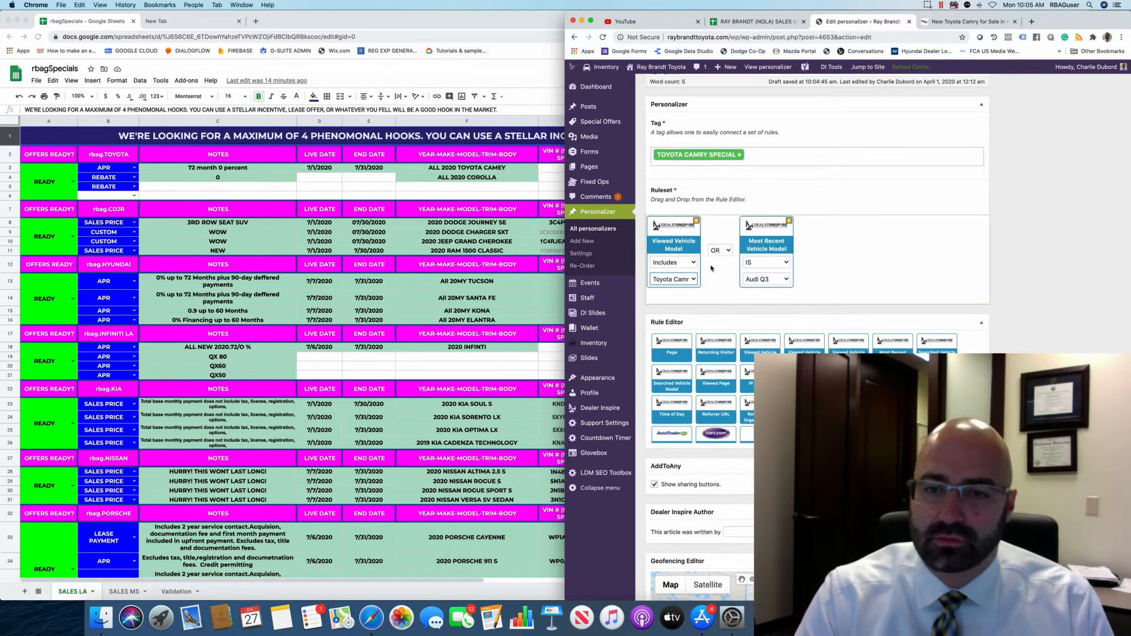
pyautogui.scroll(-1, 697, 275)
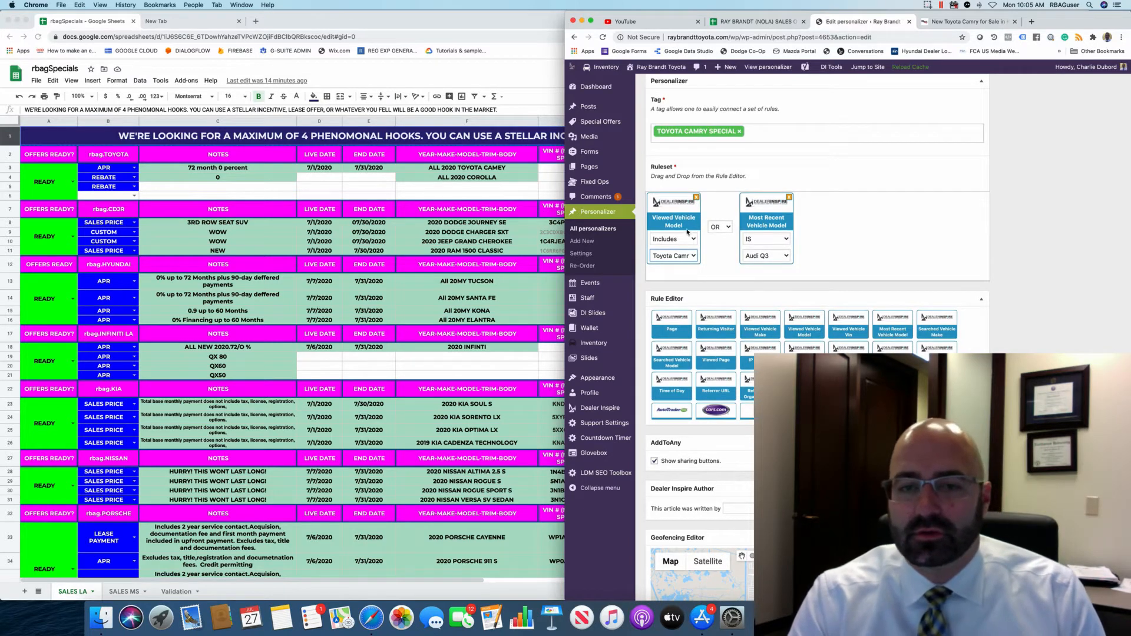
pyautogui.click(696, 197)
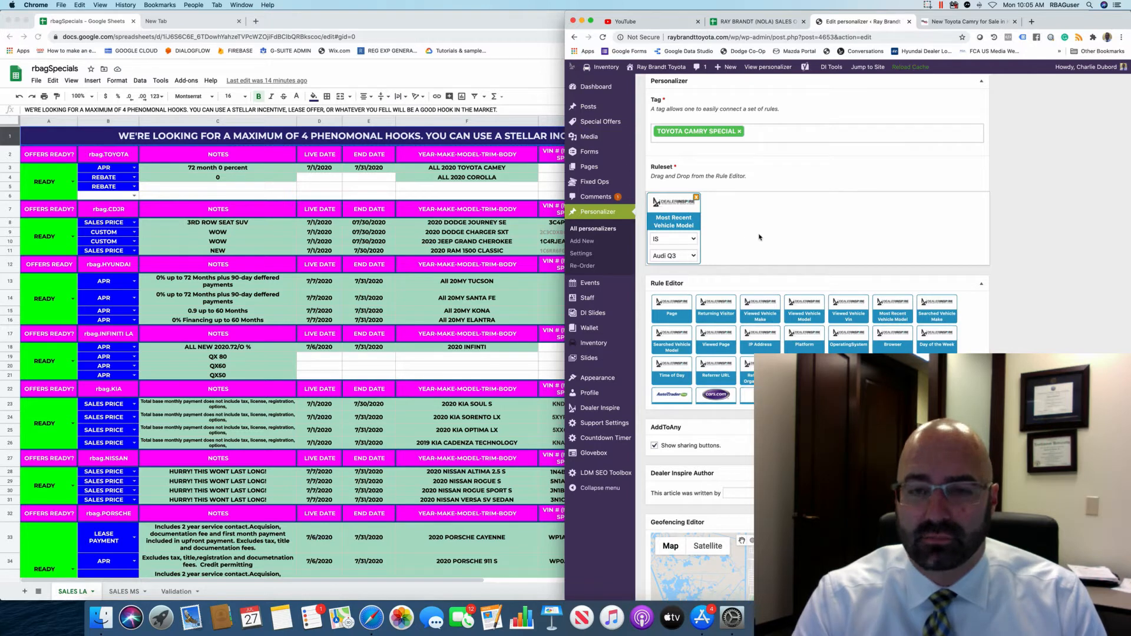
# Set the new rule's vehicle model to Toyota Camry.
pyautogui.click(691, 255)
pyautogui.click(682, 373)
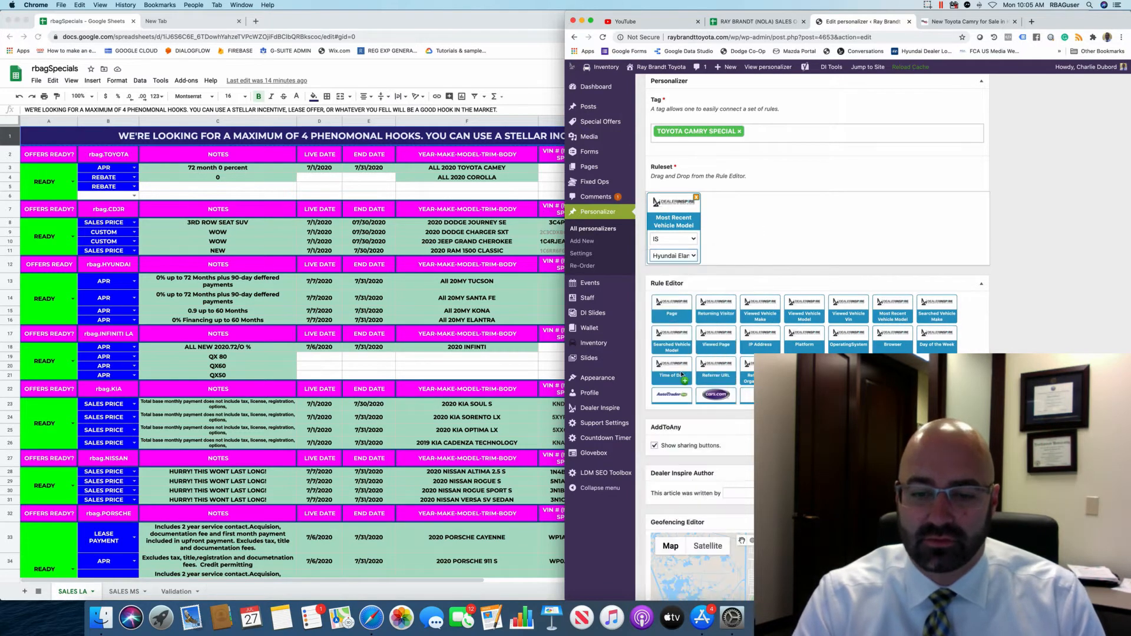
pyautogui.scroll(-2, 683, 375)
pyautogui.click(673, 255)
pyautogui.scroll(-1, 682, 375)
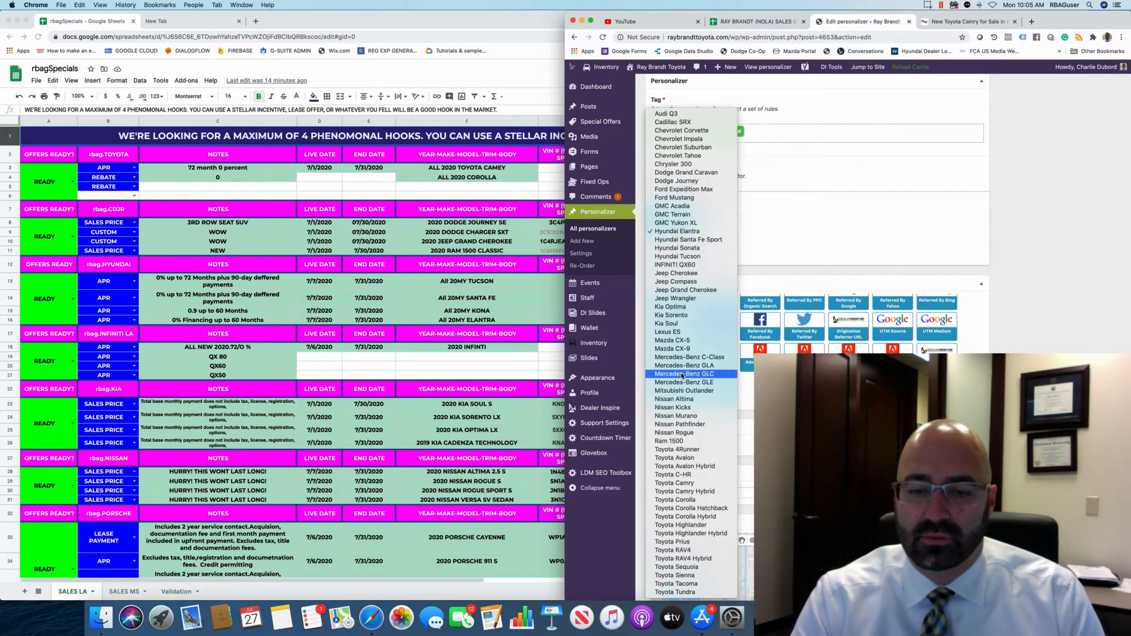
pyautogui.click(682, 483)
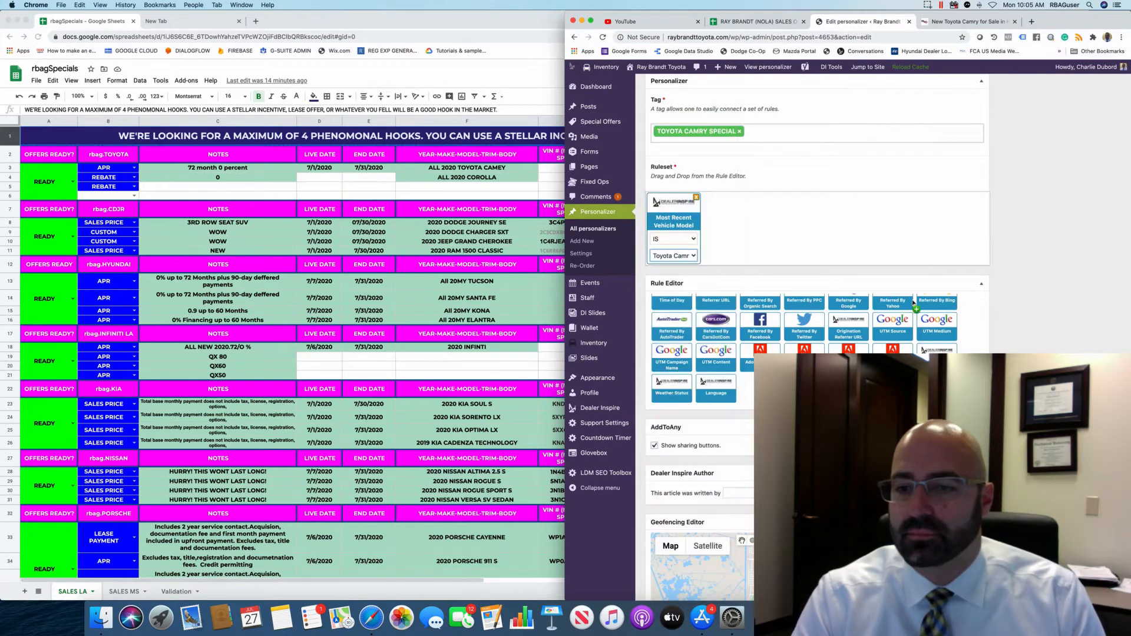
pyautogui.scroll(5, 913, 303)
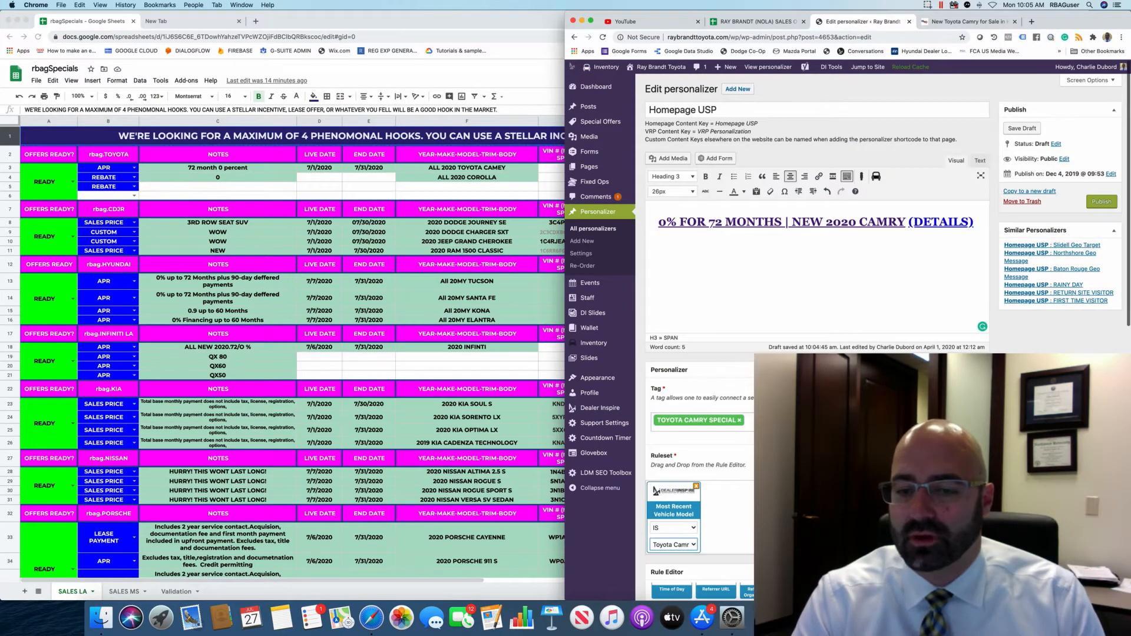
pyautogui.scroll(-4, 913, 302)
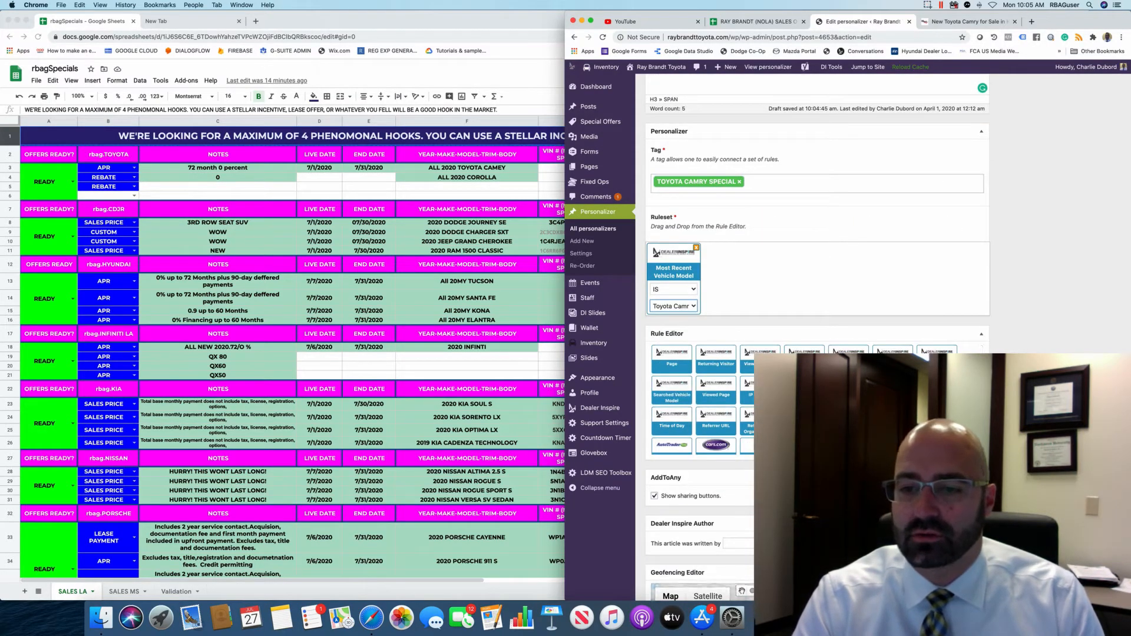
# Add a second Most Recent Vehicle Model rule, also set to Toyota Camry, joined by OR.
pyautogui.moveTo(893, 348); pyautogui.dragTo(760, 271)
pyautogui.click(766, 306)
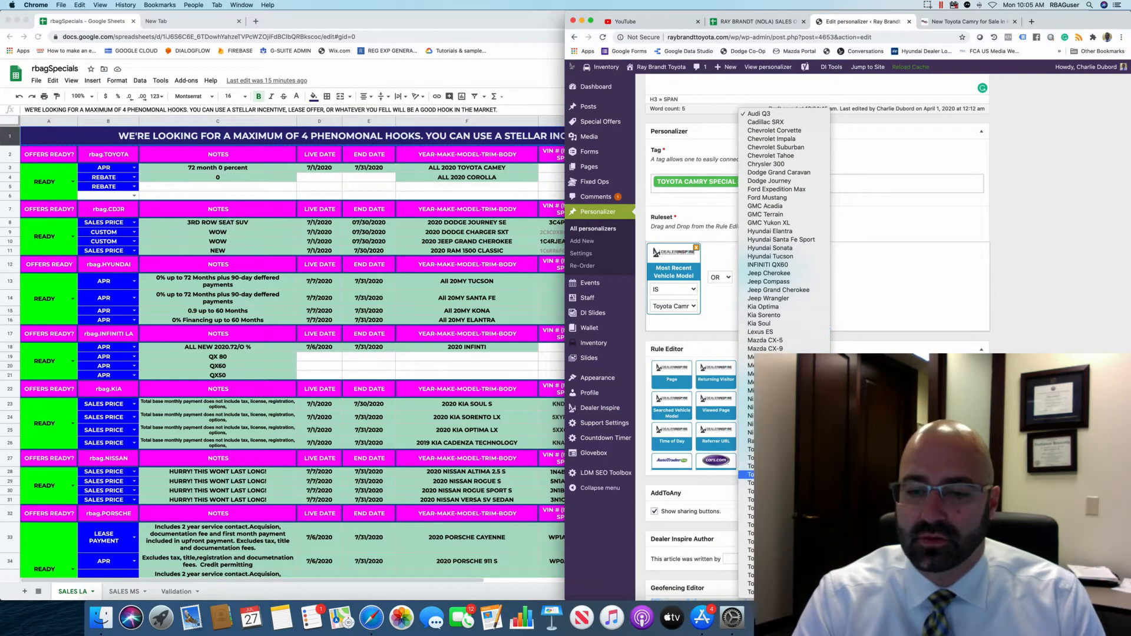
pyautogui.click(784, 492)
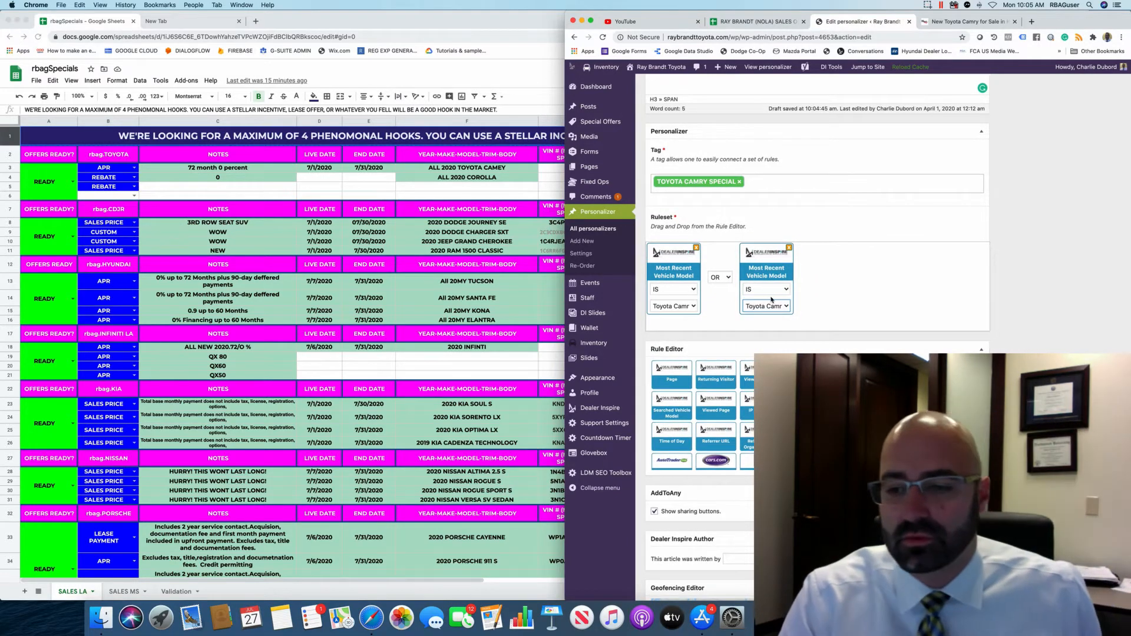
pyautogui.scroll(5, 795, 236)
# After checking the live Camry listing, set the personalizer's Expiration Date month to July.
pyautogui.click(947, 22)
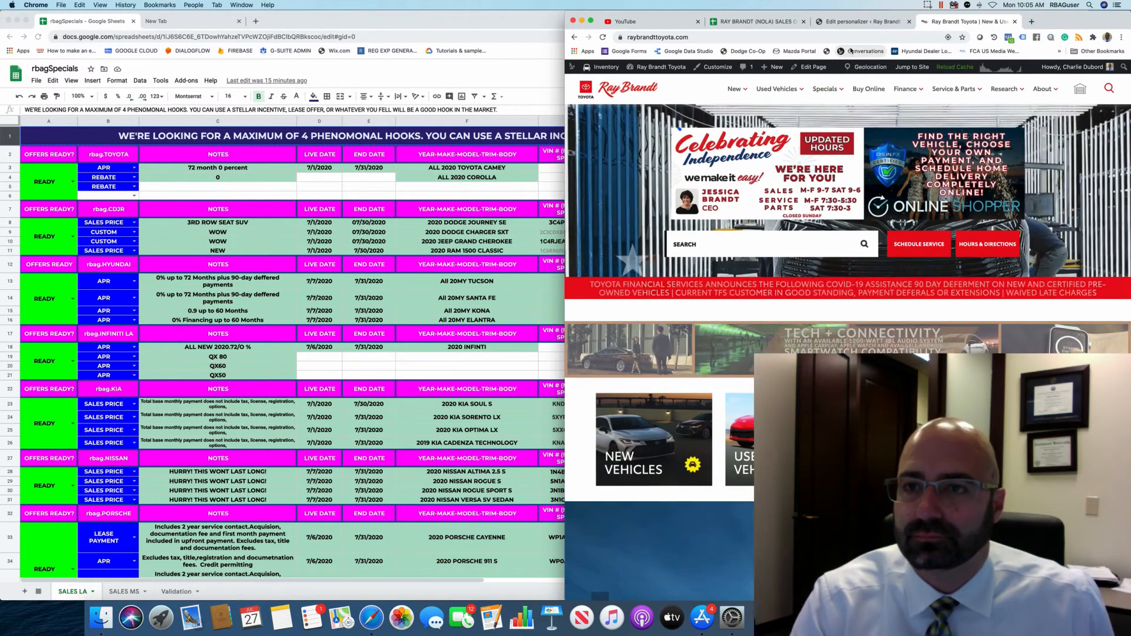
pyautogui.click(881, 22)
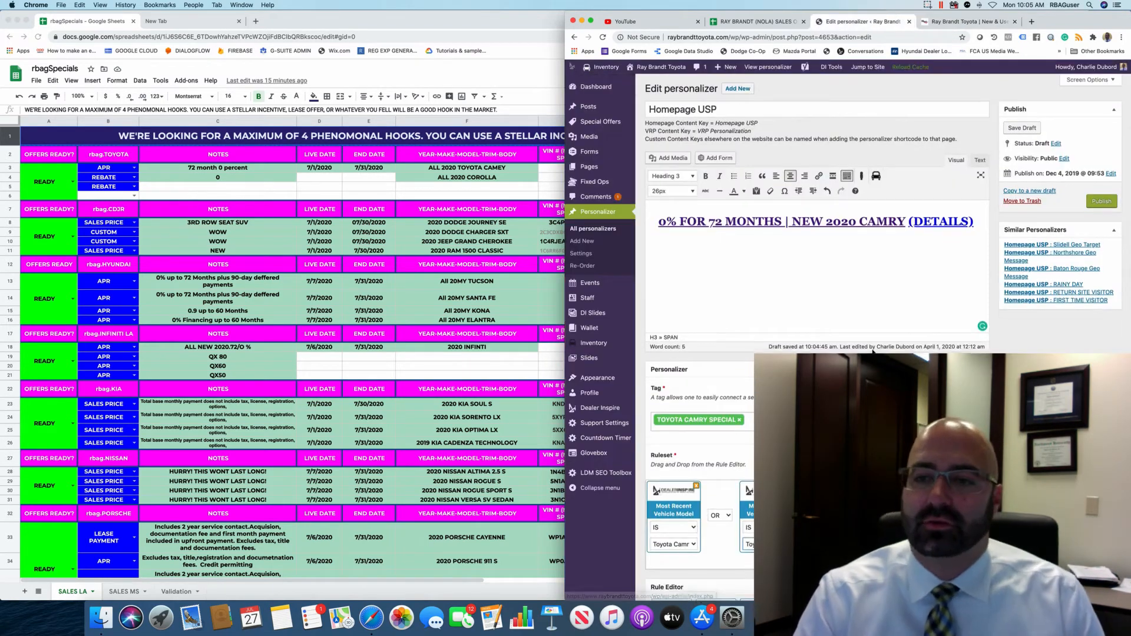
pyautogui.scroll(-1, 873, 352)
pyautogui.scroll(-15, 817, 330)
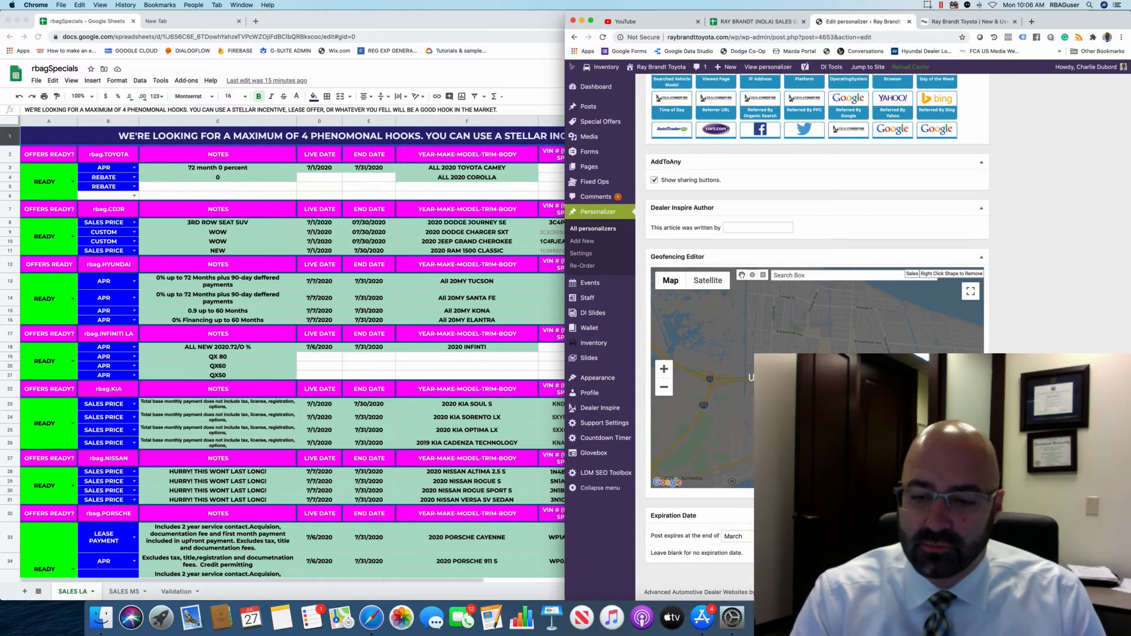
pyautogui.click(736, 536)
pyautogui.click(734, 570)
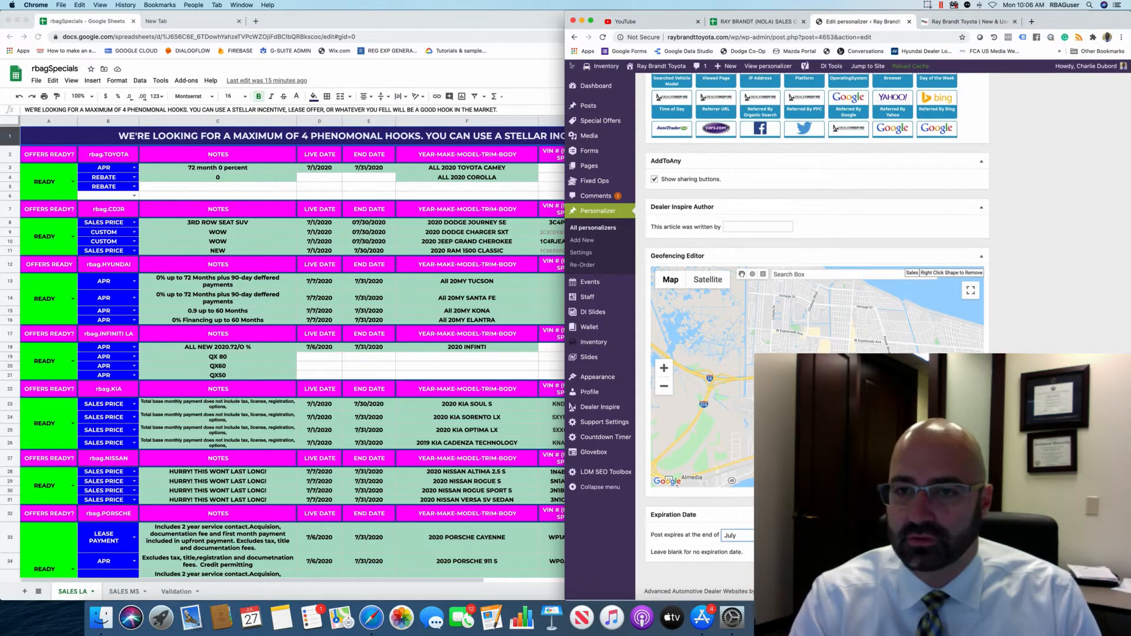
pyautogui.scroll(15, 1008, 350)
pyautogui.scroll(-1, 1008, 350)
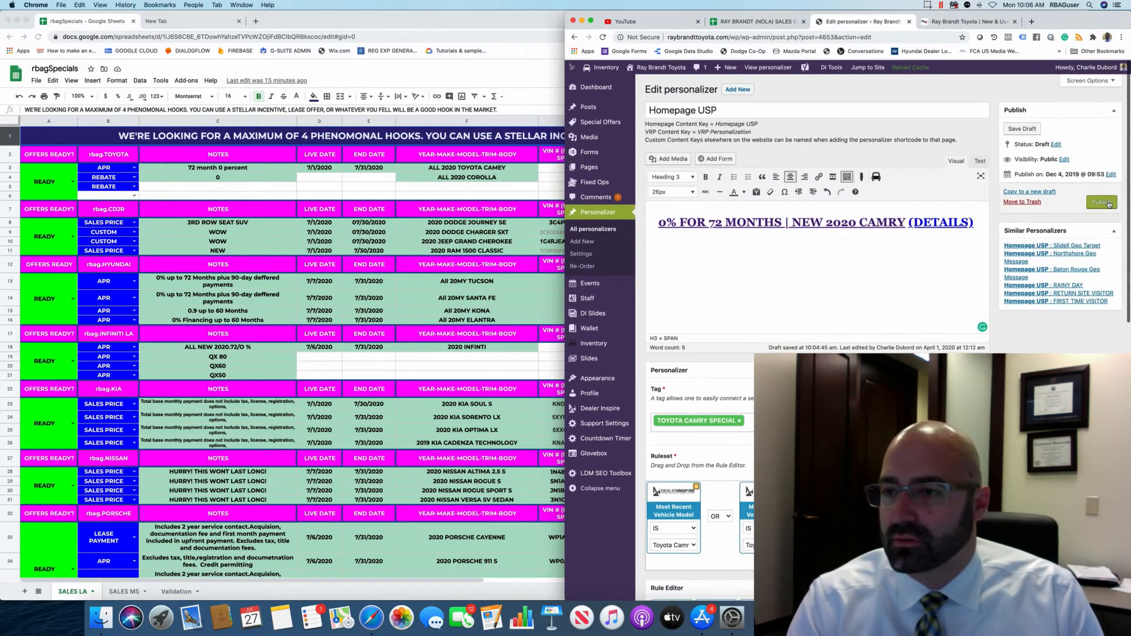
# Publish the Toyota Camry Special Homepage USP and go back to Personalizer > All personalizers.
pyautogui.click(1104, 203)
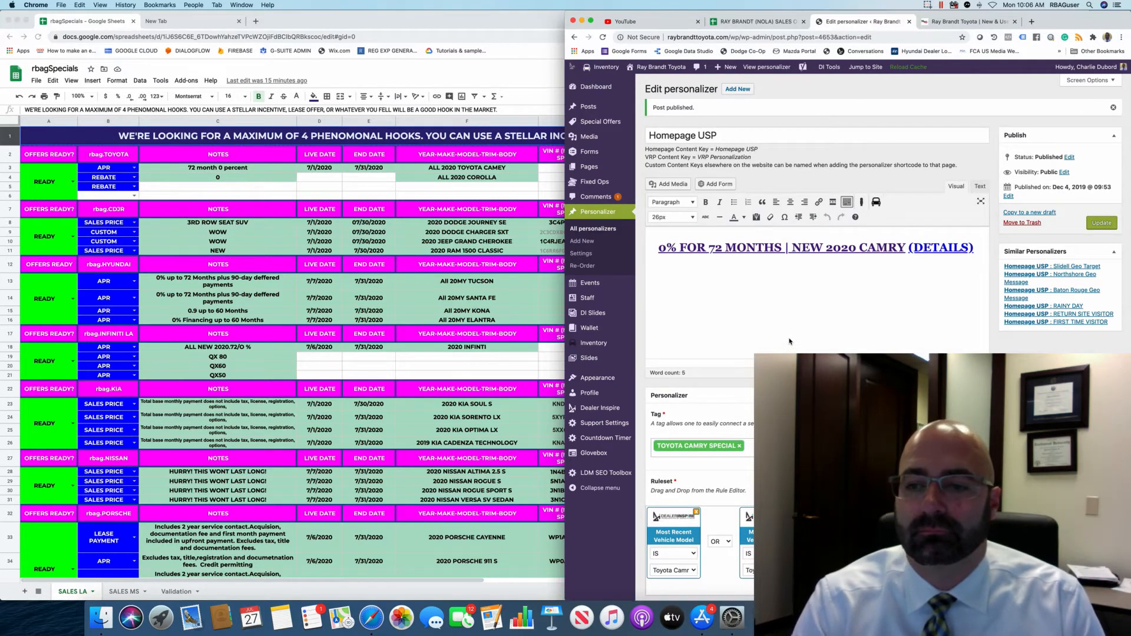
pyautogui.scroll(-5, 791, 337)
pyautogui.scroll(-6, 791, 332)
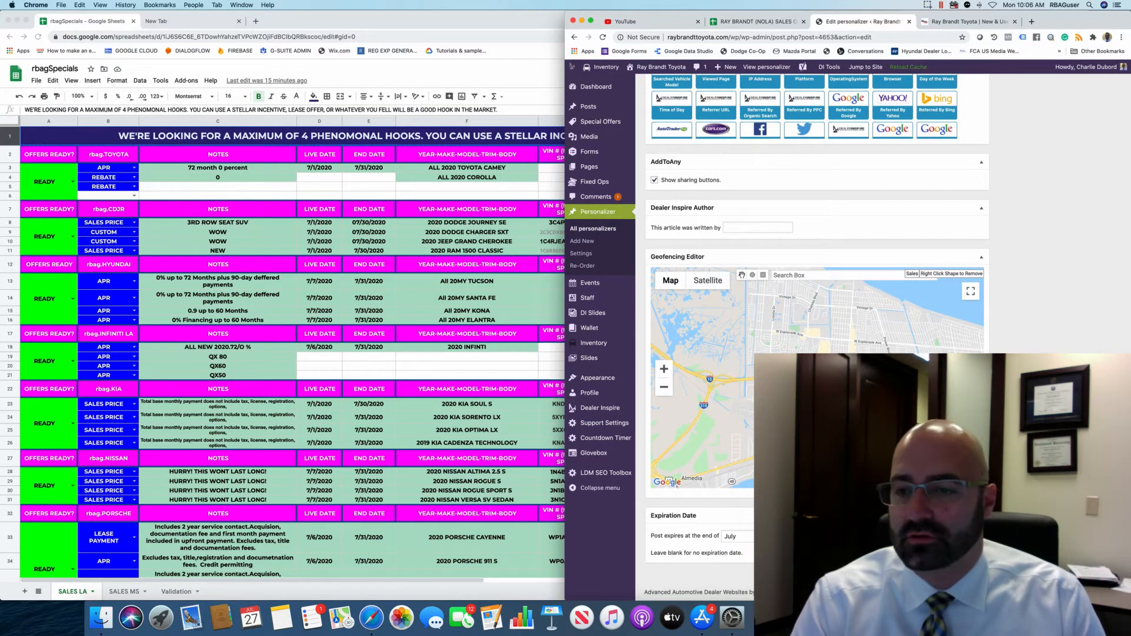
pyautogui.scroll(1, 760, 351)
pyautogui.scroll(10, 927, 232)
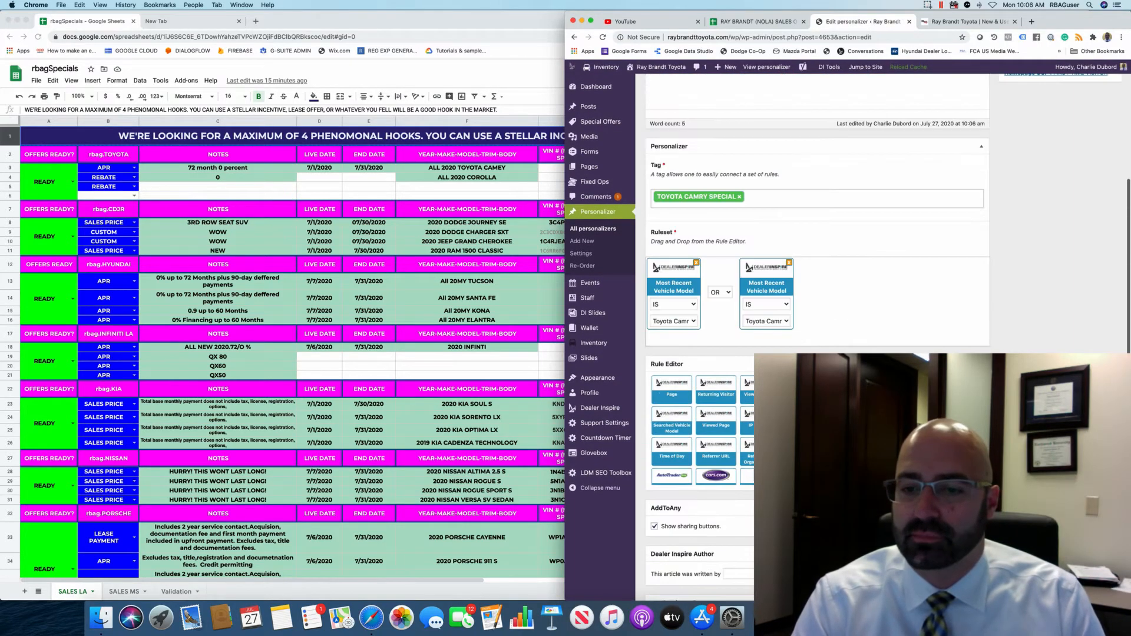
pyautogui.scroll(1, 927, 232)
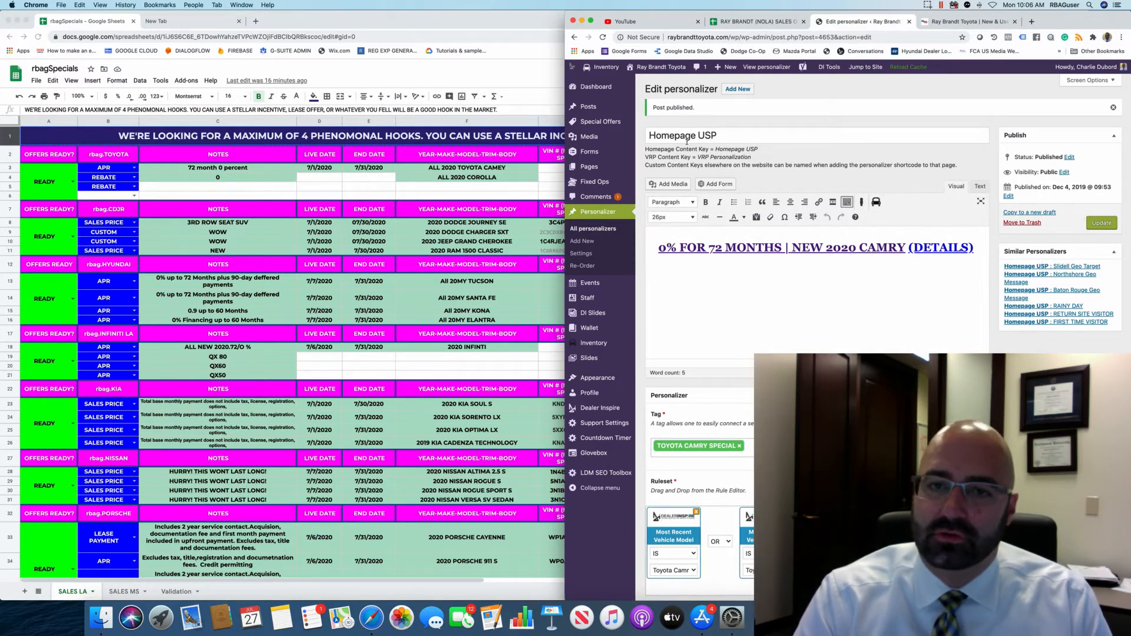
pyautogui.click(598, 229)
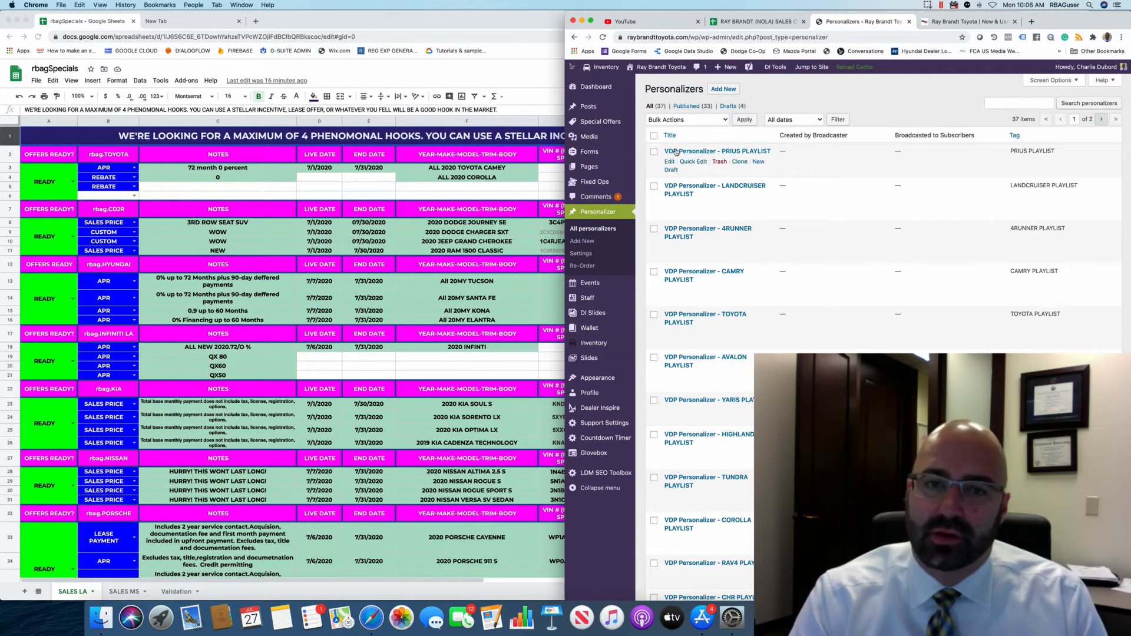
# Search Pages for 'DISCLAIMER' and open the Specials Disclaimer Page.
pyautogui.click(601, 171)
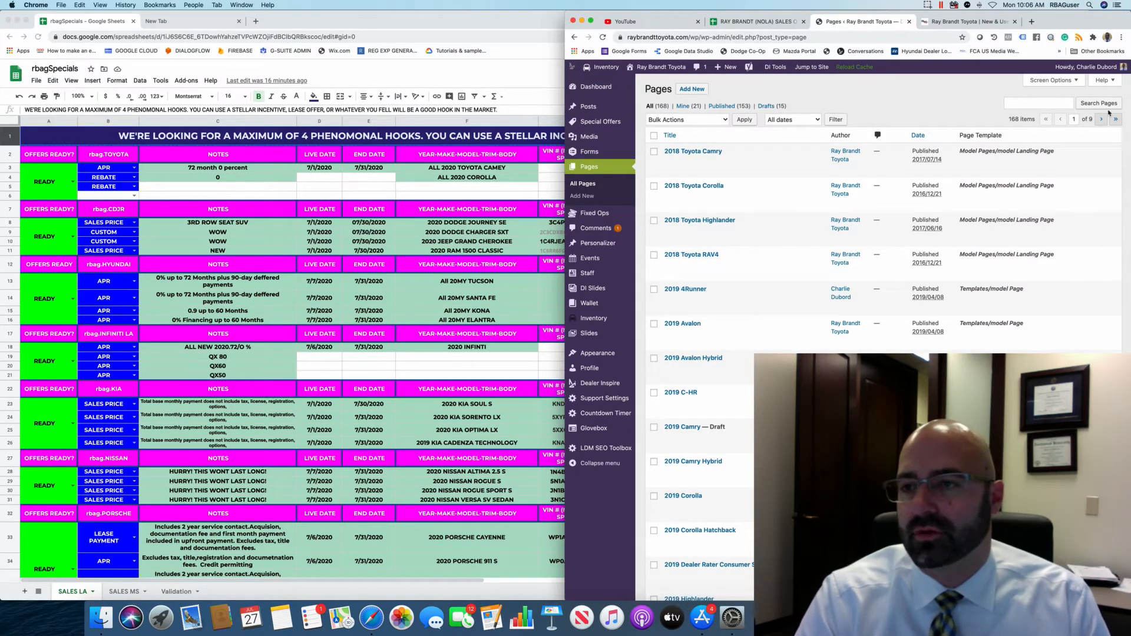
pyautogui.click(1033, 103)
pyautogui.scroll(-1, 1033, 101)
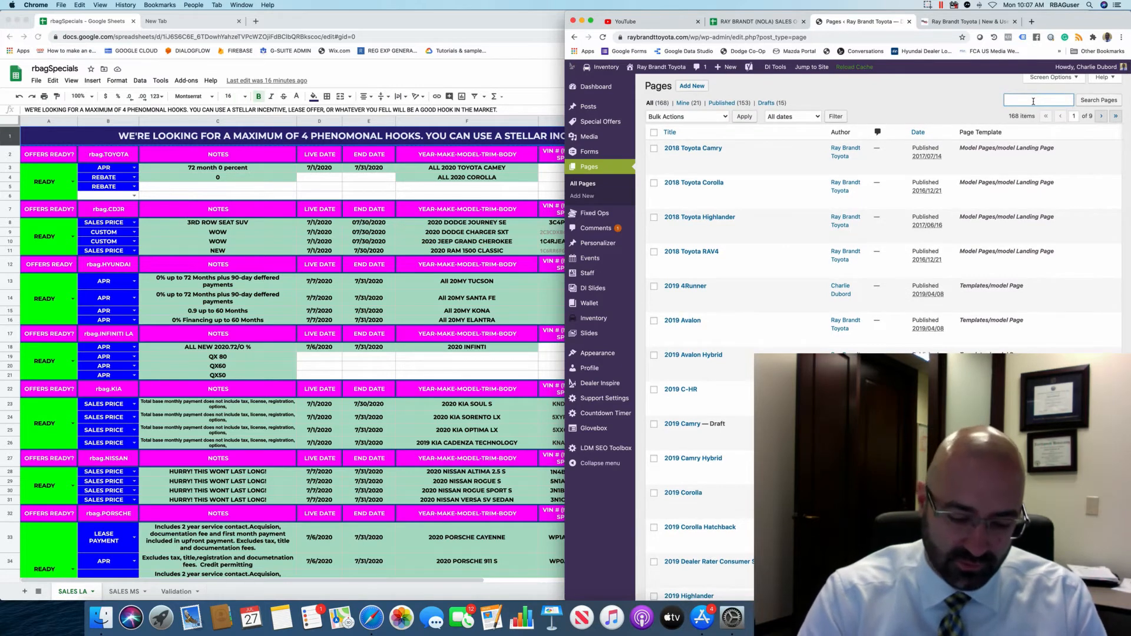
pyautogui.write('DISCLAIMER')
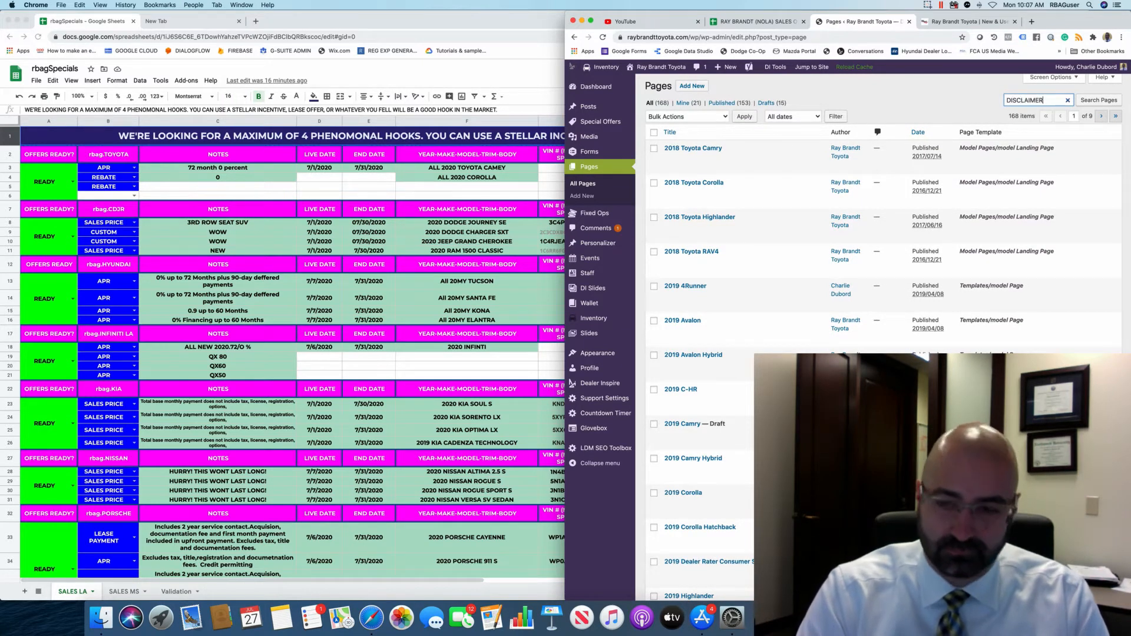
pyautogui.press('Return')
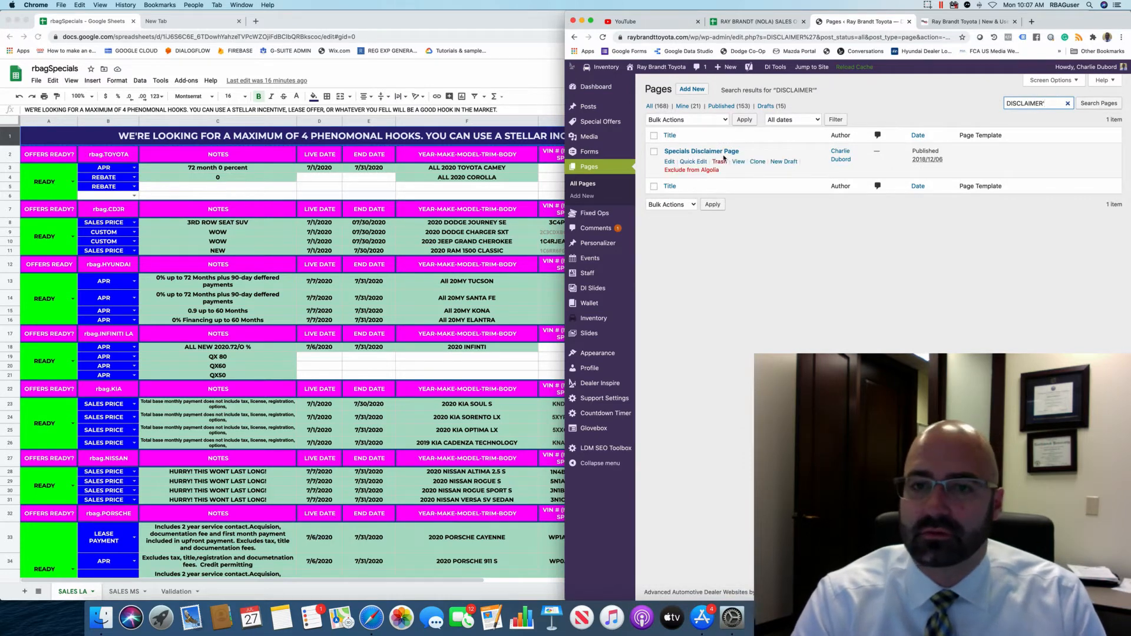
pyautogui.click(721, 152)
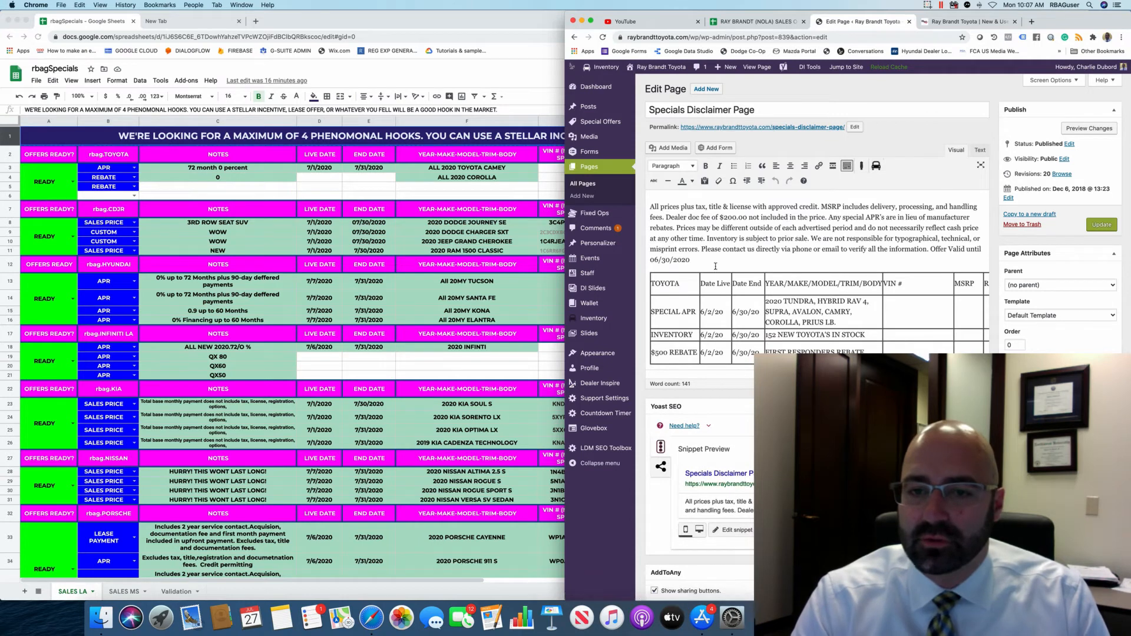
# Delete the existing offers table from the Specials Disclaimer Page.
pyautogui.click(653, 281)
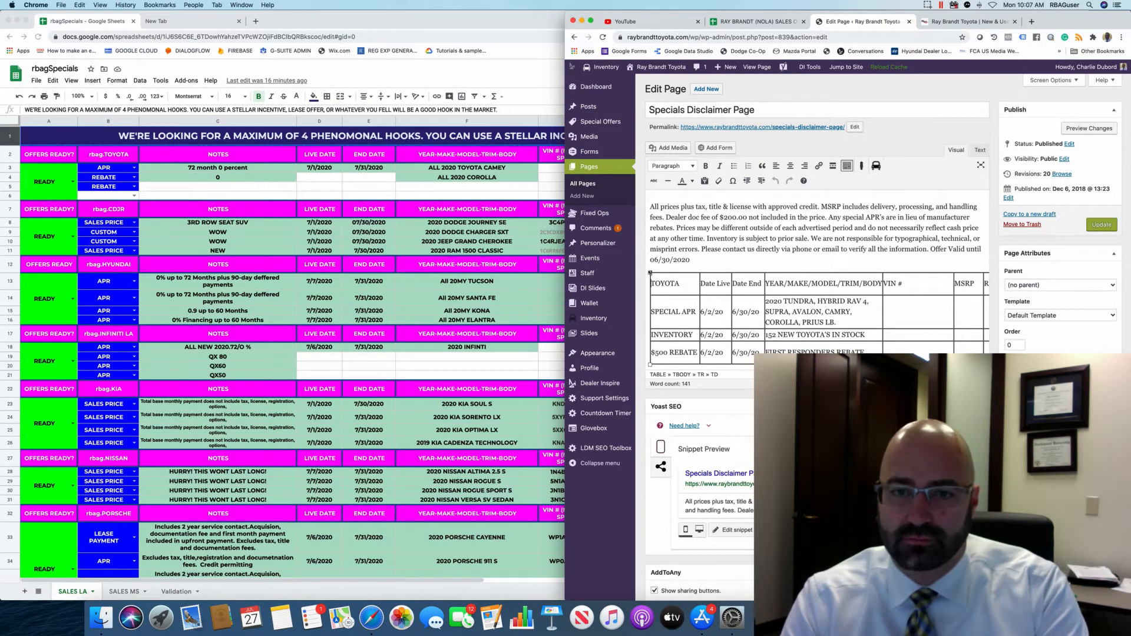
pyautogui.moveTo(832, 322); pyautogui.dragTo(951, 347)
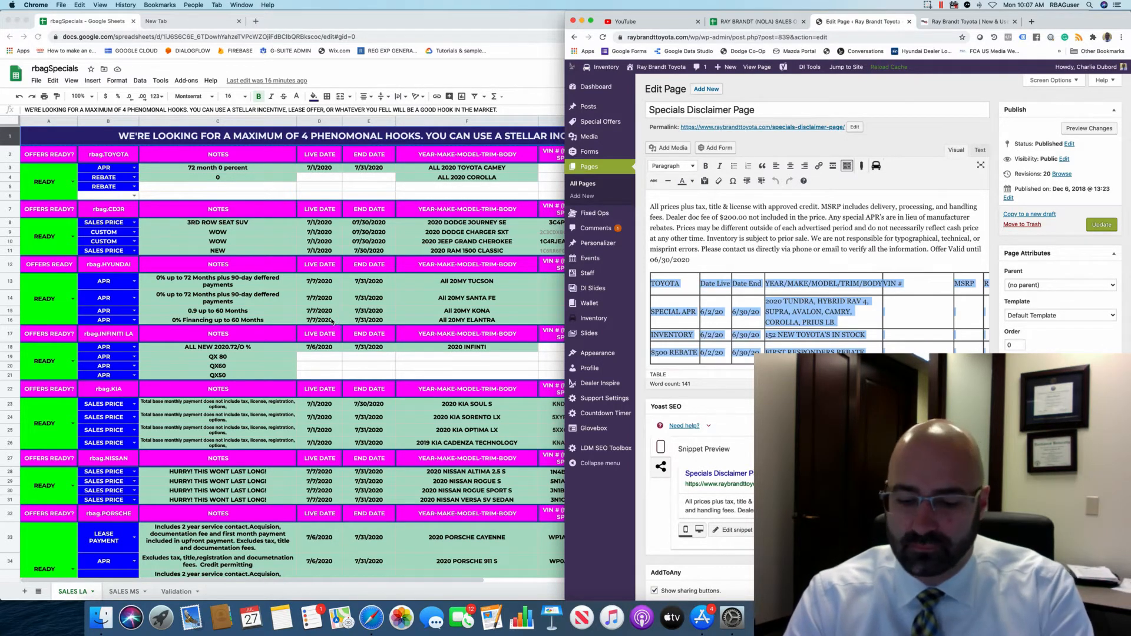
pyautogui.press('BackSpace')
# Change the 'Offer Valid until' date to 07/31/2020.
pyautogui.moveTo(658, 259); pyautogui.dragTo(682, 260)
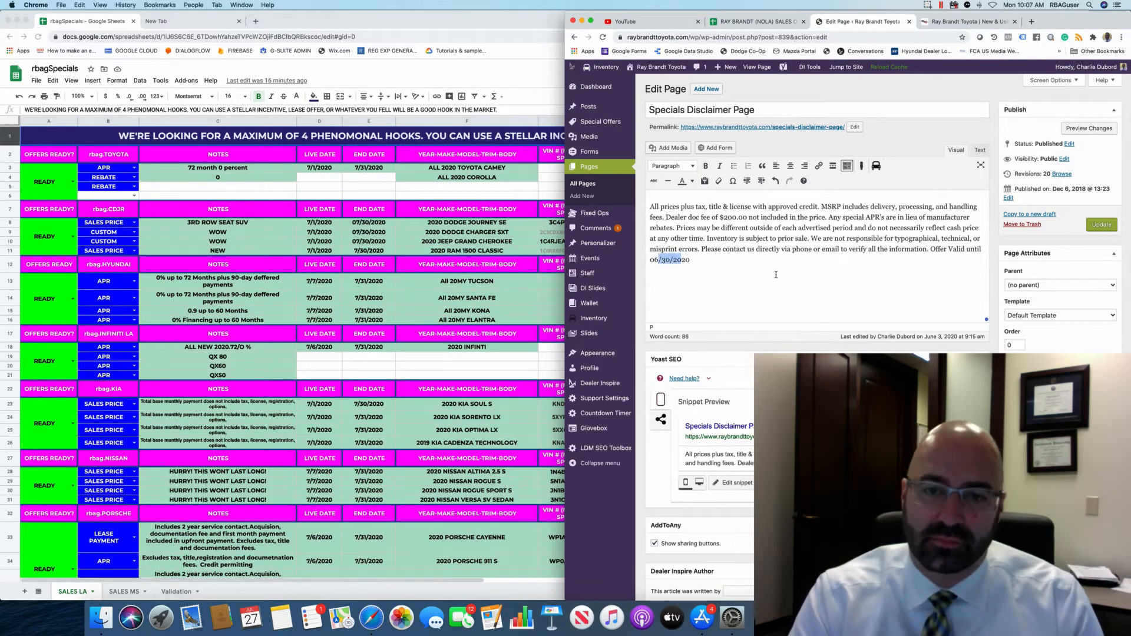
pyautogui.press('Left')
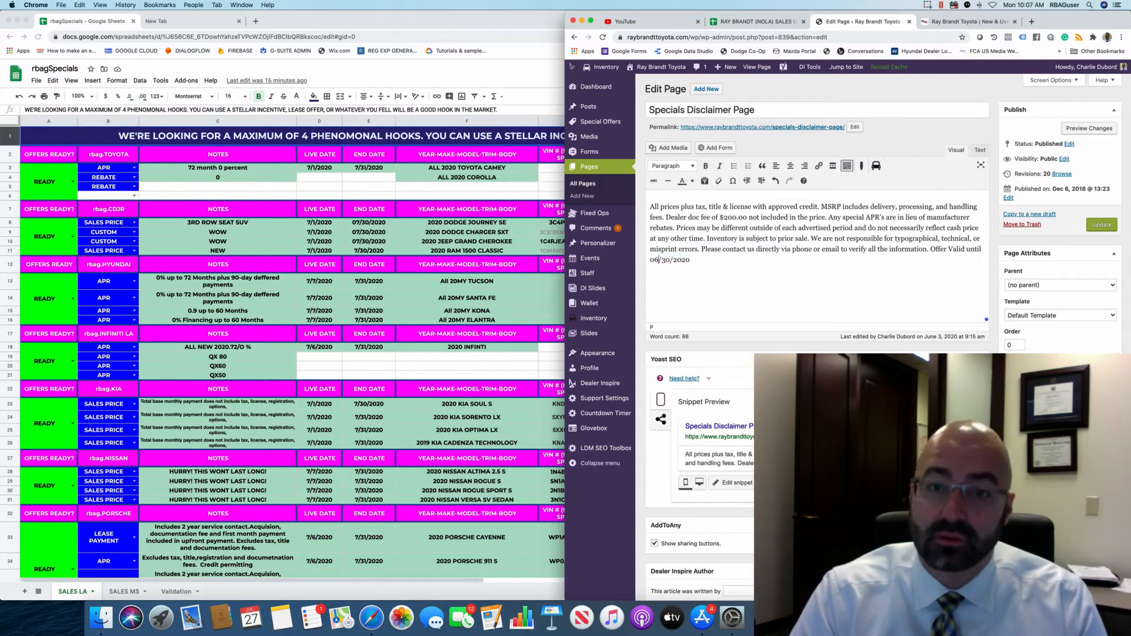
pyautogui.press('BackSpace')
pyautogui.write('7')
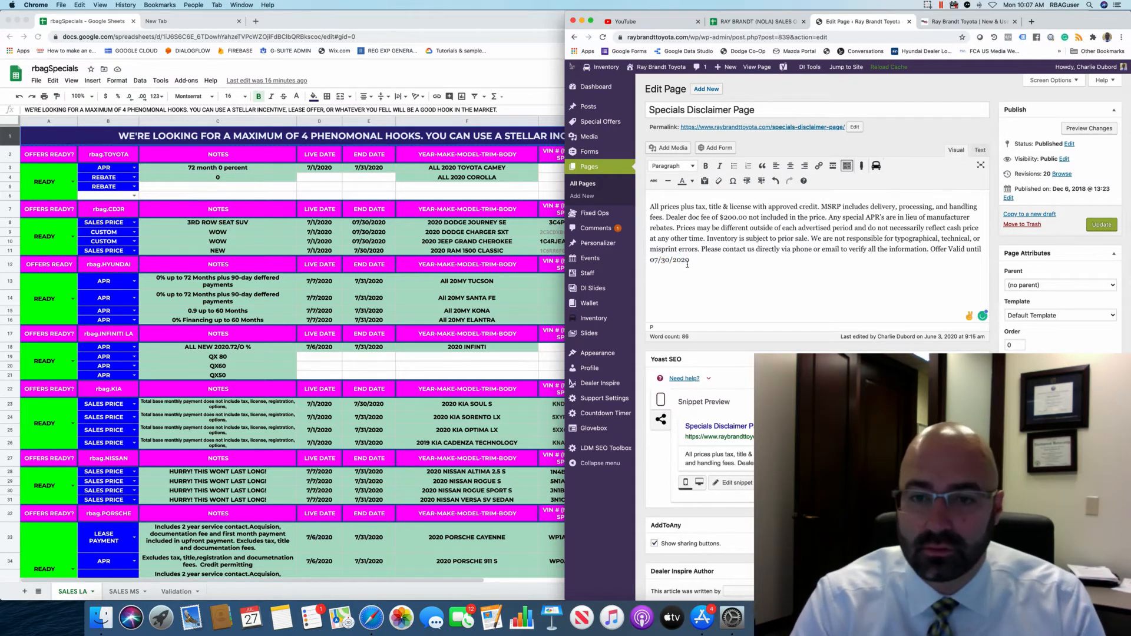
pyautogui.click(670, 260)
pyautogui.press('BackSpace')
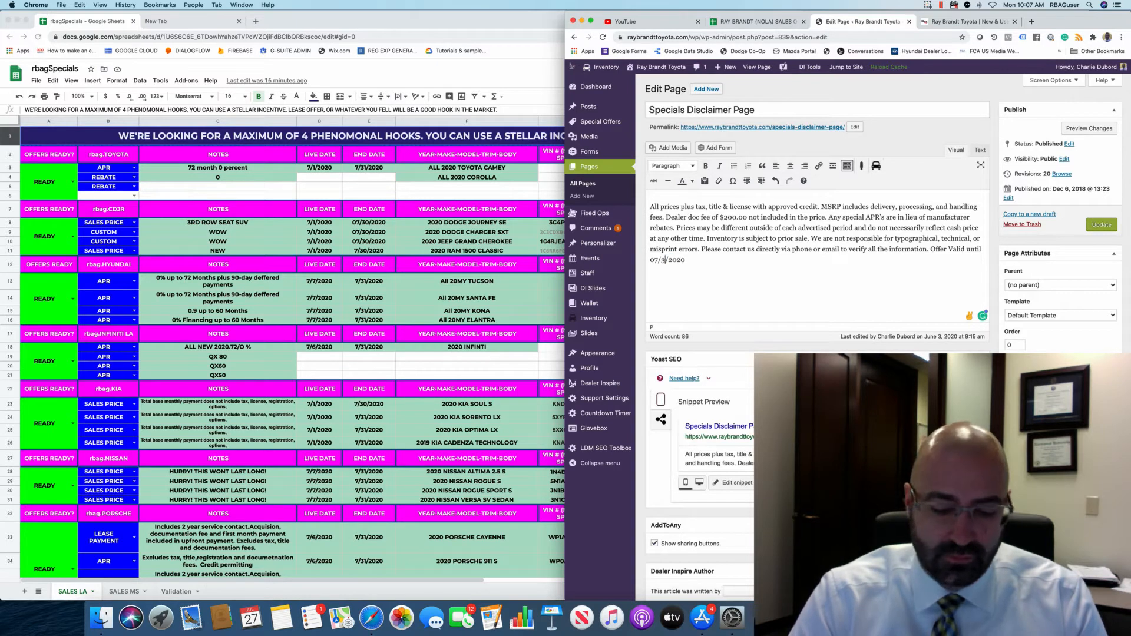
pyautogui.write('1')
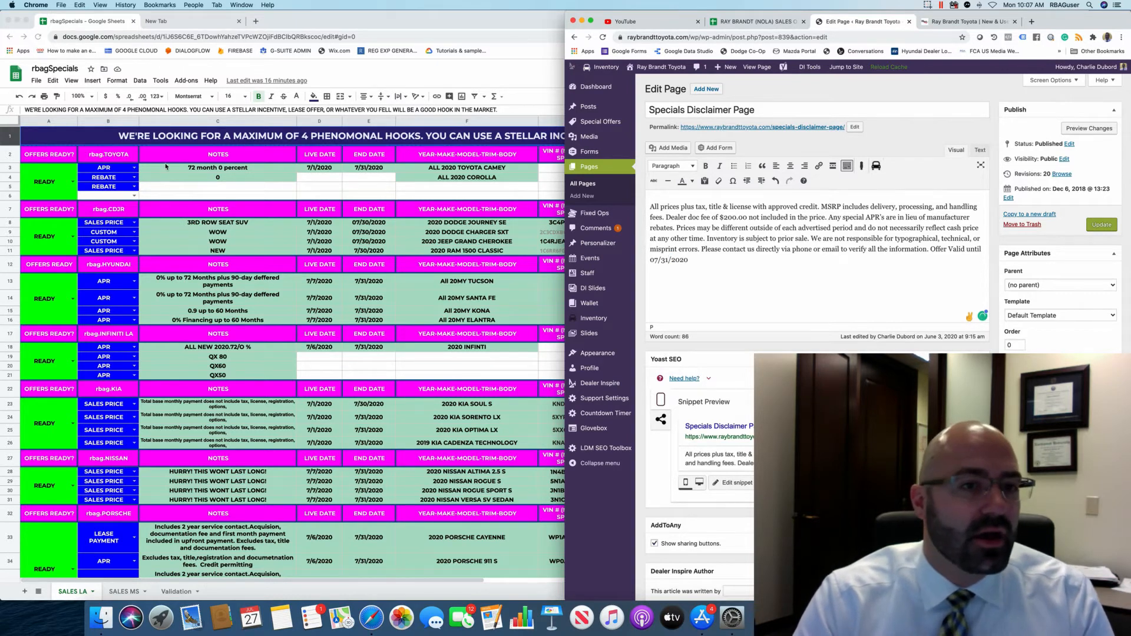
pyautogui.click(138, 166)
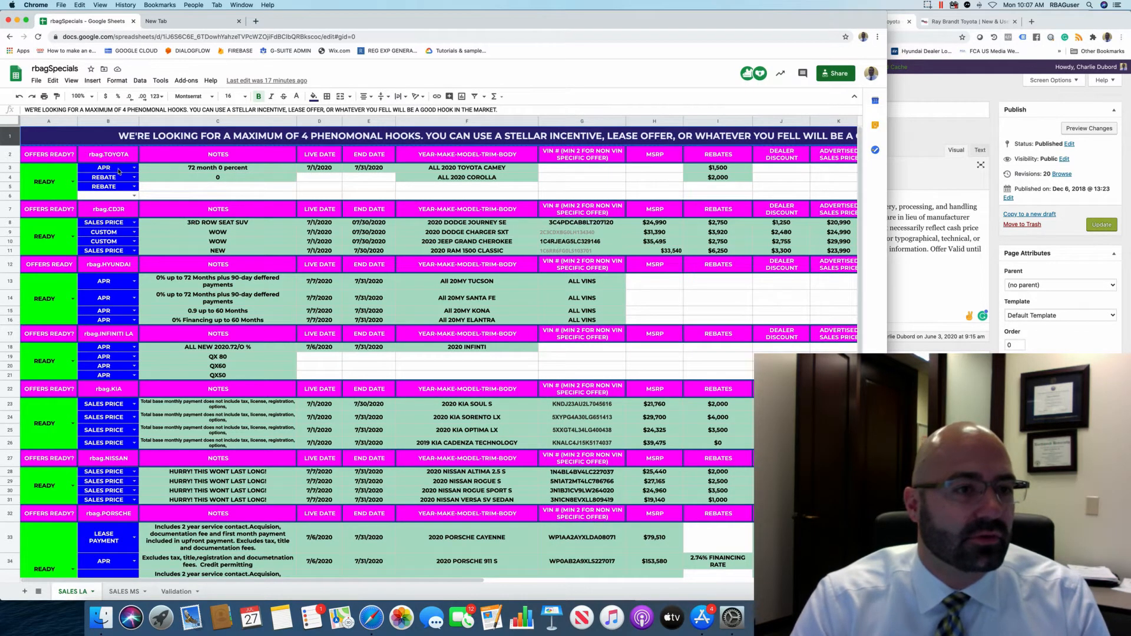
# Copy the rbag.TOYOTA offer block through the REBATES column, including the APR and REBATE rows.
pyautogui.moveTo(97, 155); pyautogui.dragTo(87, 178)
pyautogui.rightClick(71, 170)
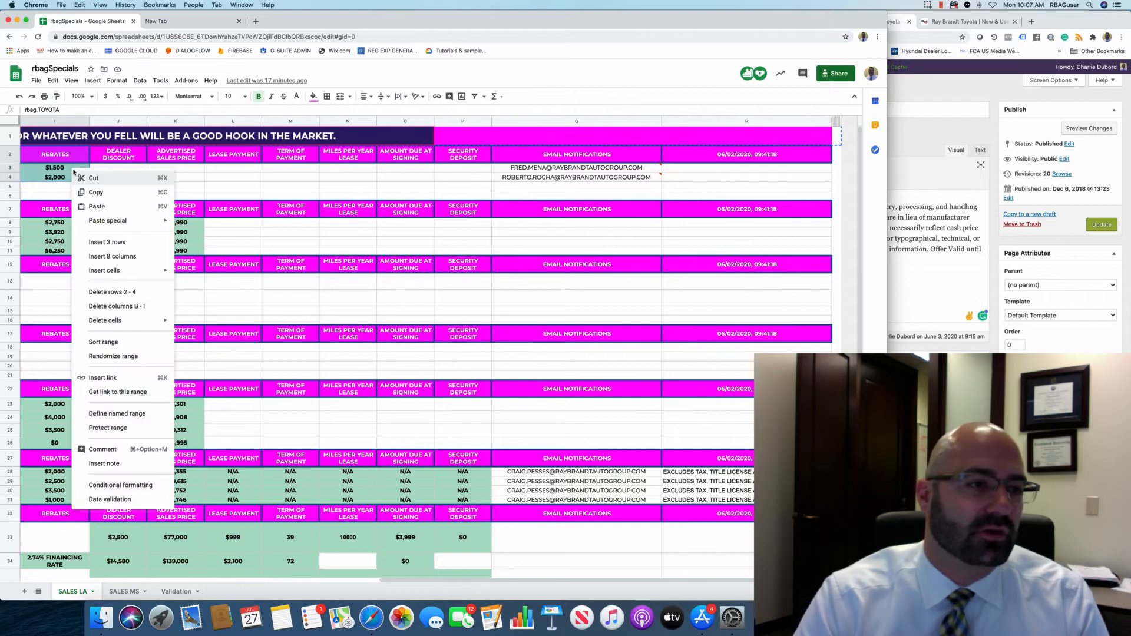
pyautogui.click(83, 192)
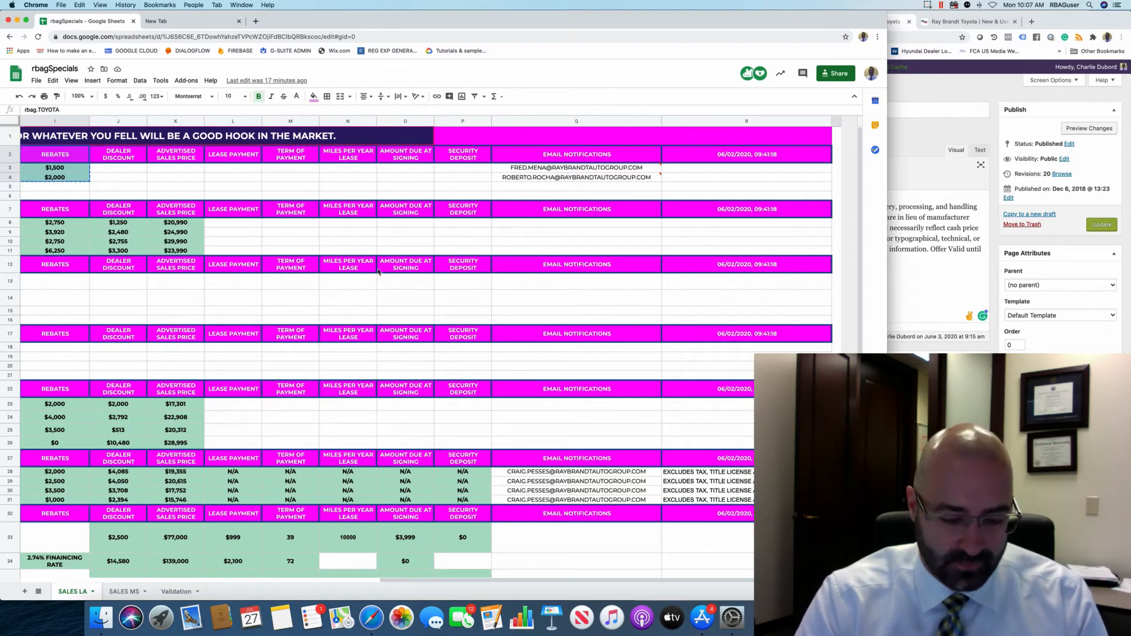
# Paste the copied Toyota offers table beneath the 07/31/2020 disclaimer and Update the page.
pyautogui.click(1016, 295)
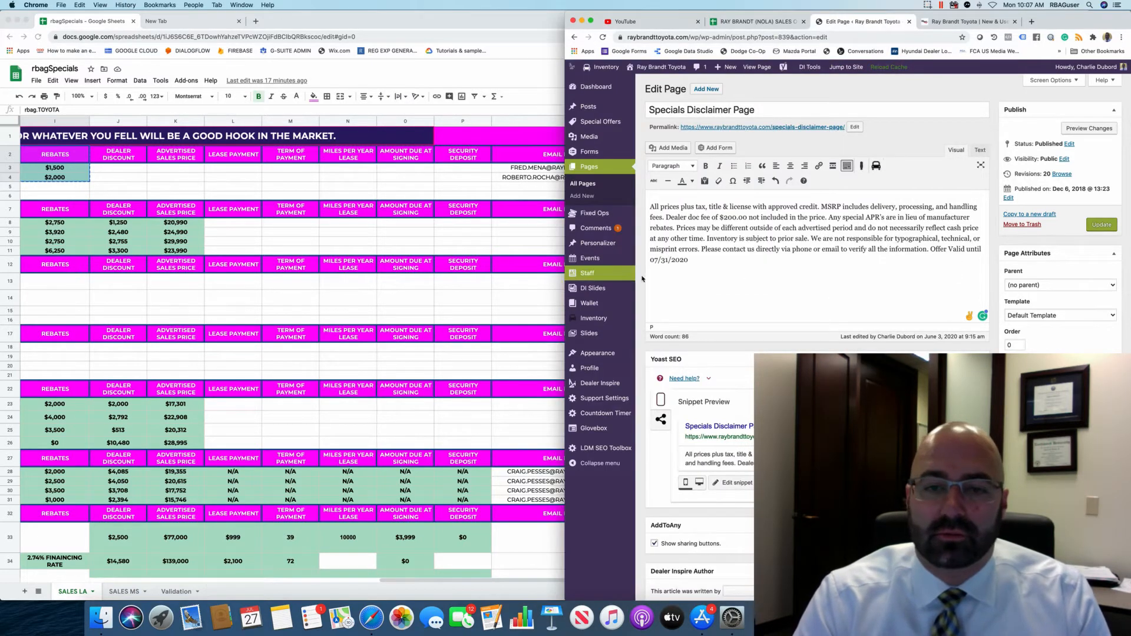
pyautogui.rightClick(656, 280)
pyautogui.click(745, 261)
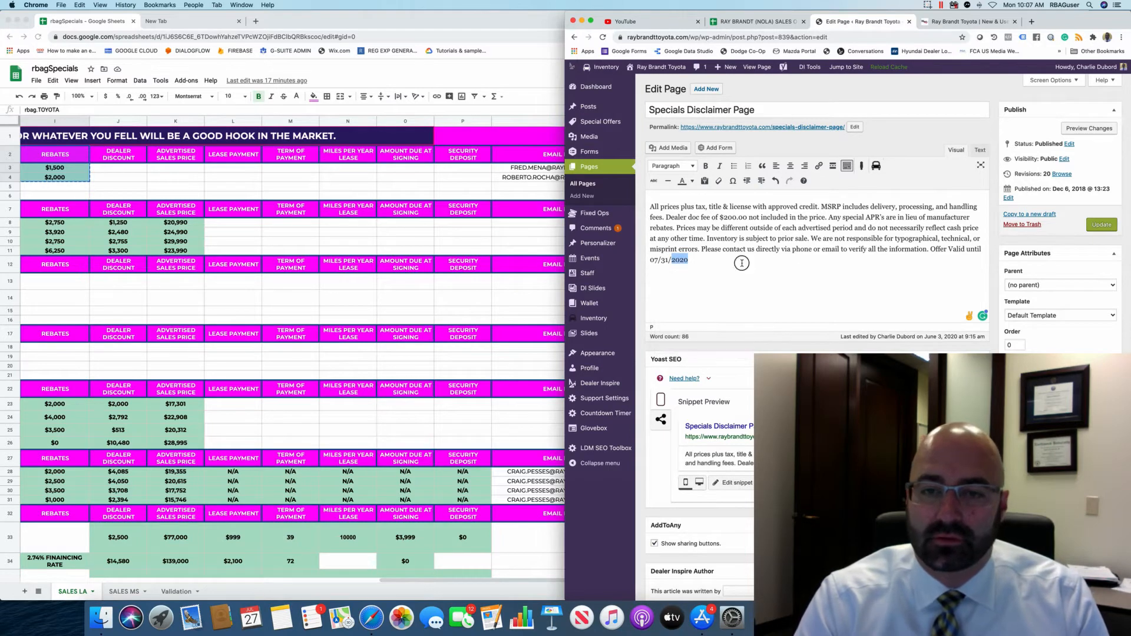
pyautogui.click(742, 264)
pyautogui.rightClick(676, 279)
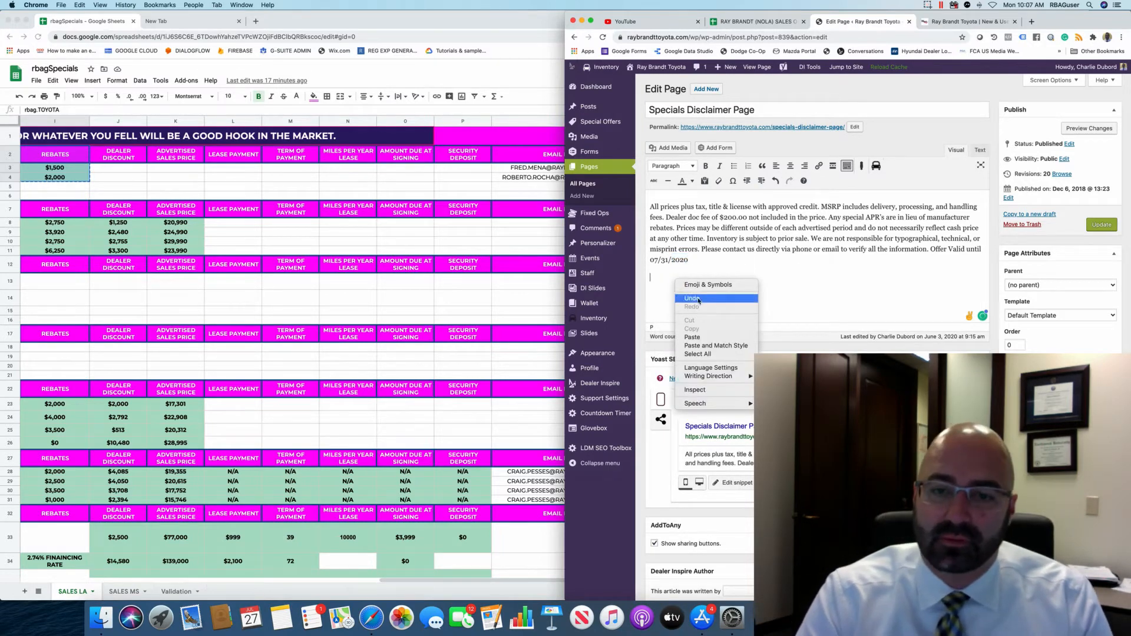
pyautogui.click(704, 338)
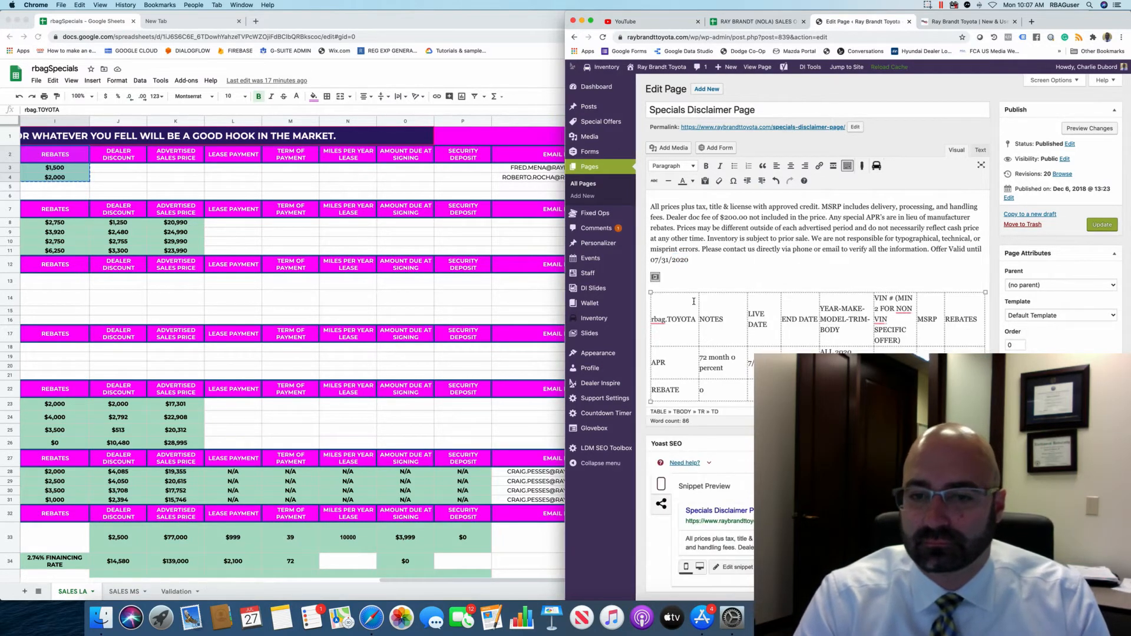
pyautogui.scroll(-2, 809, 348)
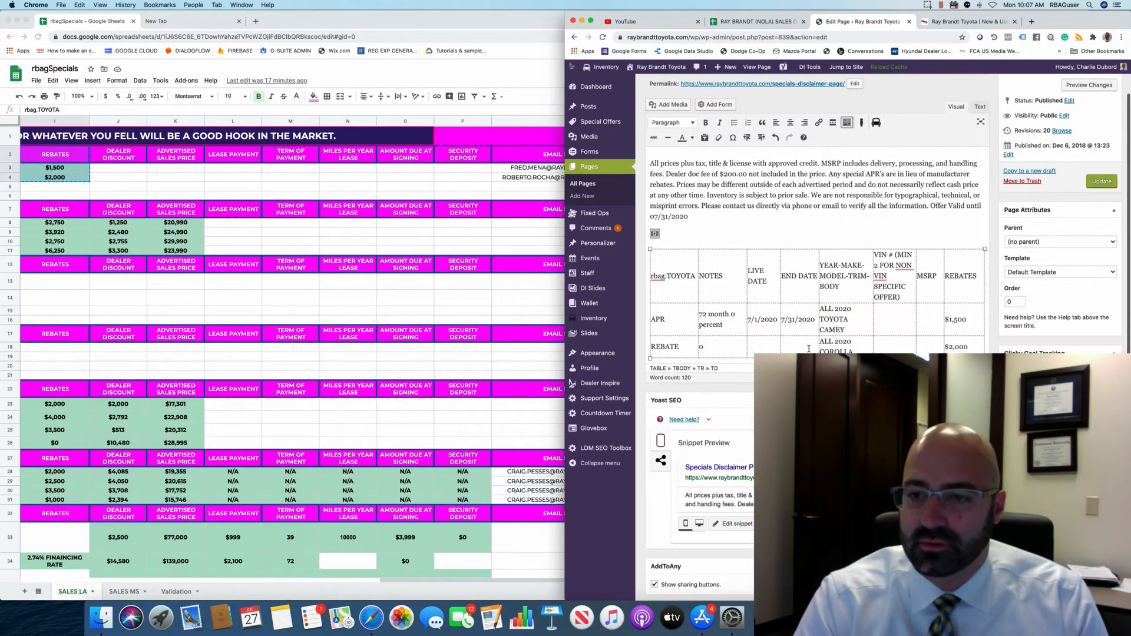
pyautogui.click(1103, 180)
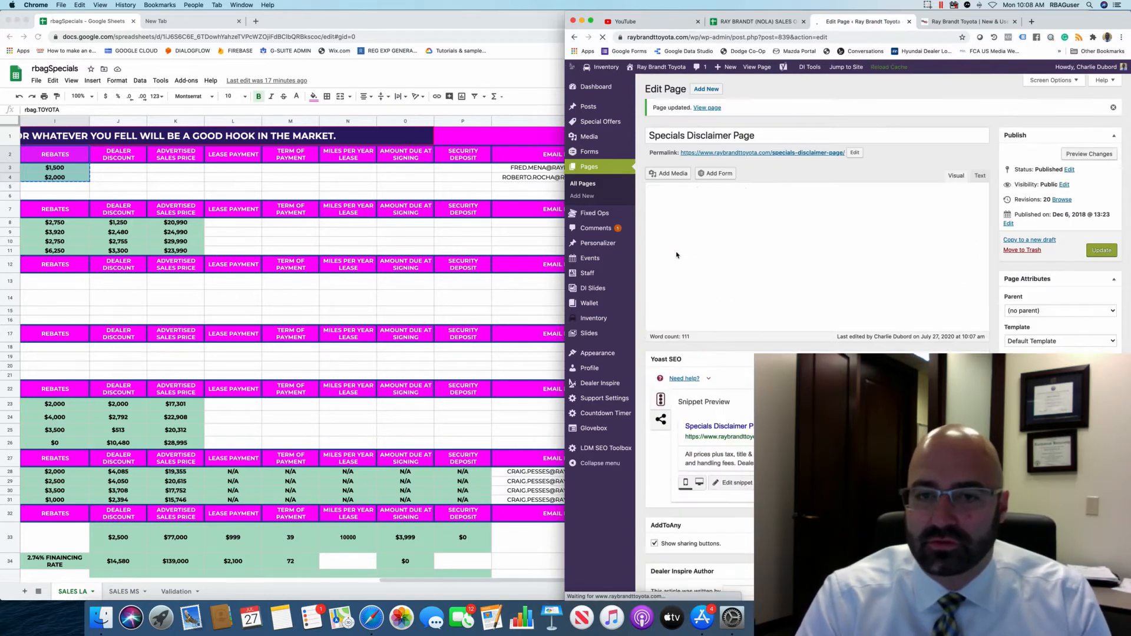
# Delete the stray image placeholder above the Toyota table and update the page.
pyautogui.click(654, 299)
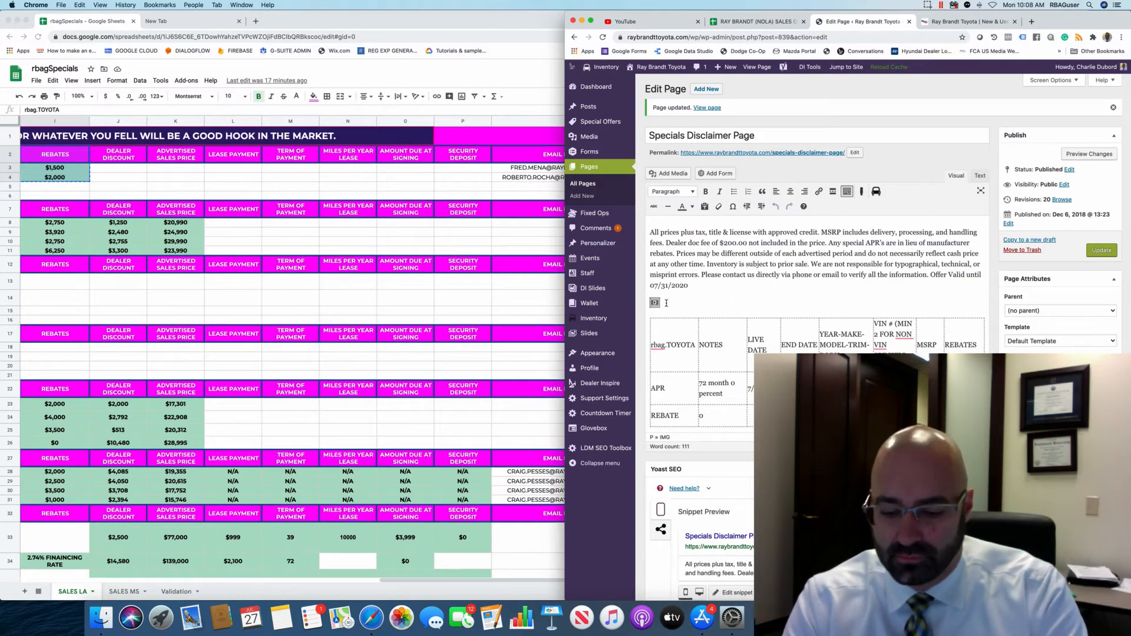
pyautogui.press('BackSpace')
pyautogui.click(1105, 255)
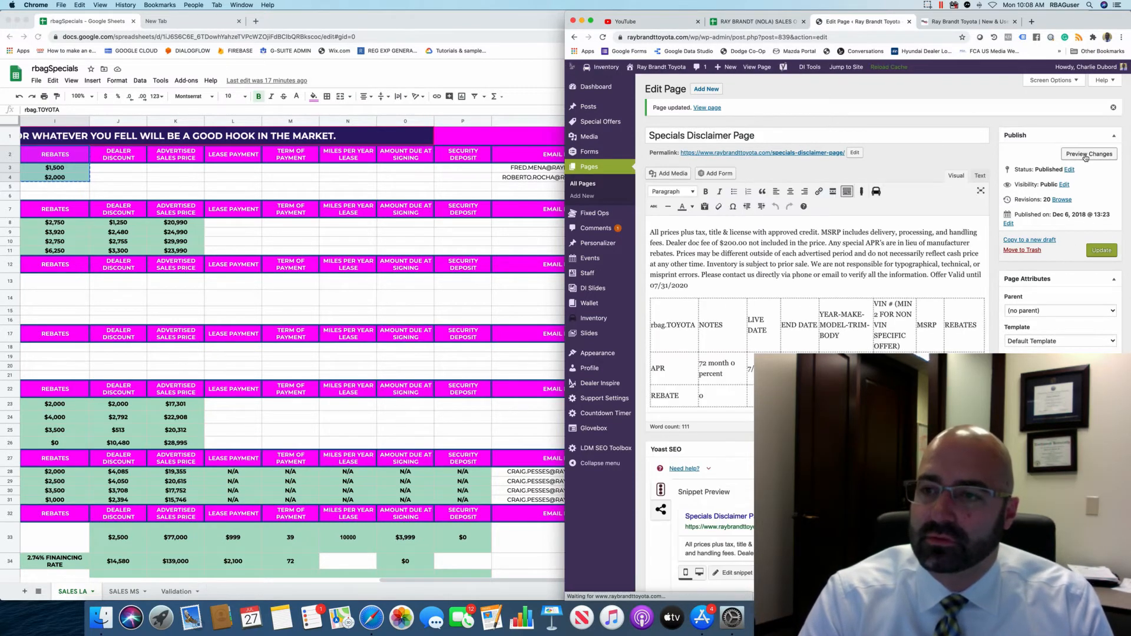
# Preview the Specials Disclaimer Page, checking the homepage tab before returning to the preview.
pyautogui.click(1089, 154)
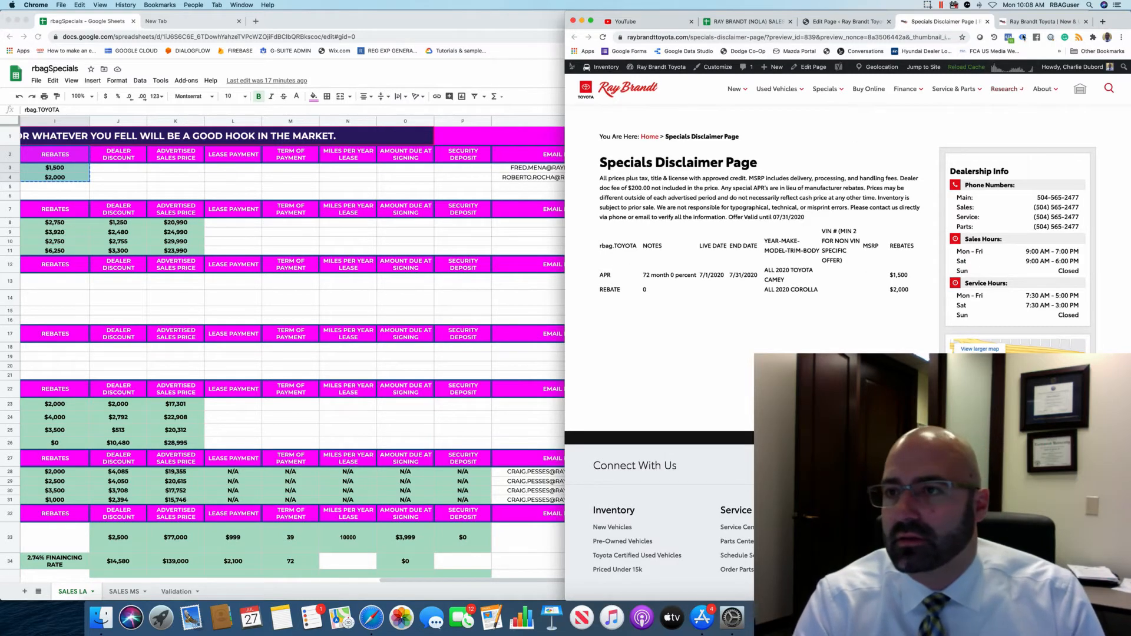
pyautogui.click(1042, 23)
pyautogui.click(935, 22)
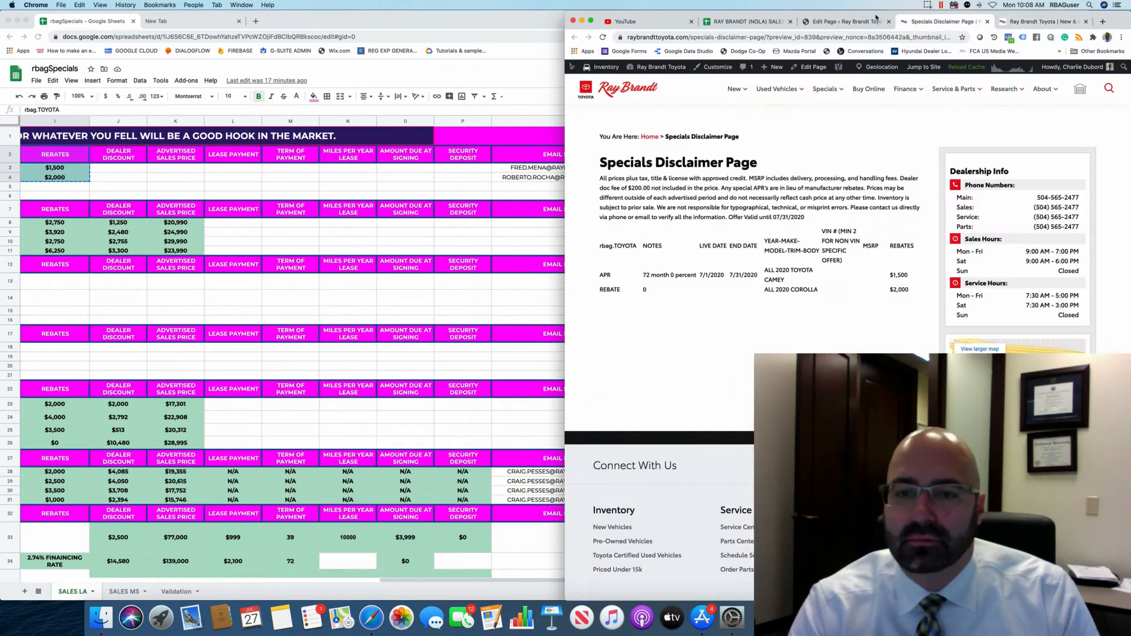
# Back in the page editor, select the Toyota table and undo an accidental horizontal line.
pyautogui.click(840, 22)
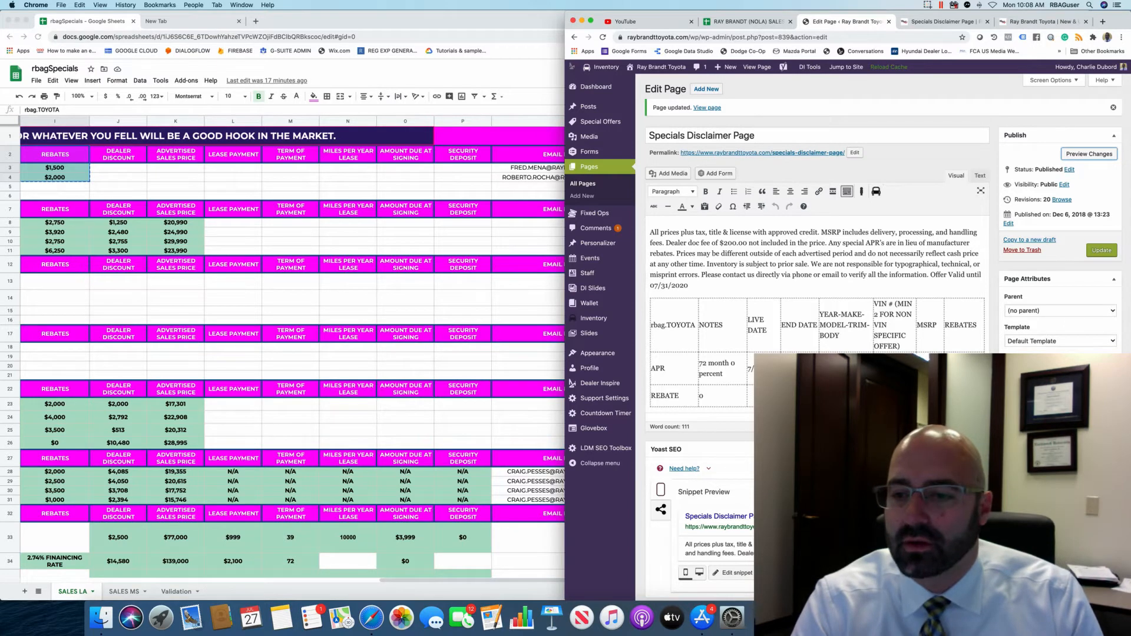
pyautogui.moveTo(678, 396); pyautogui.dragTo(654, 315)
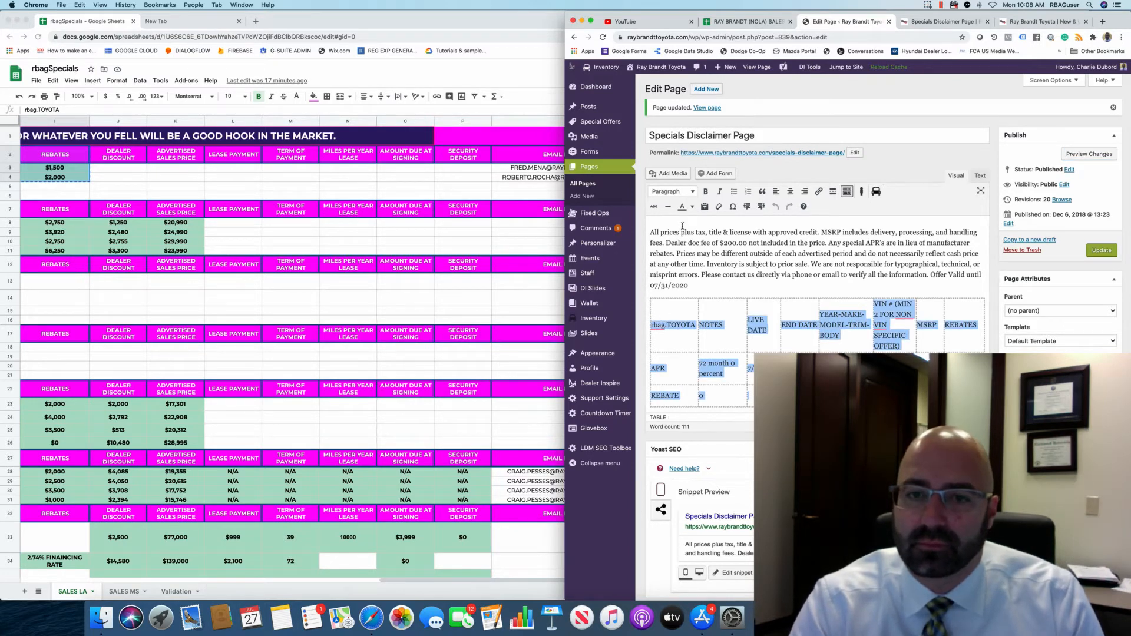
pyautogui.click(668, 207)
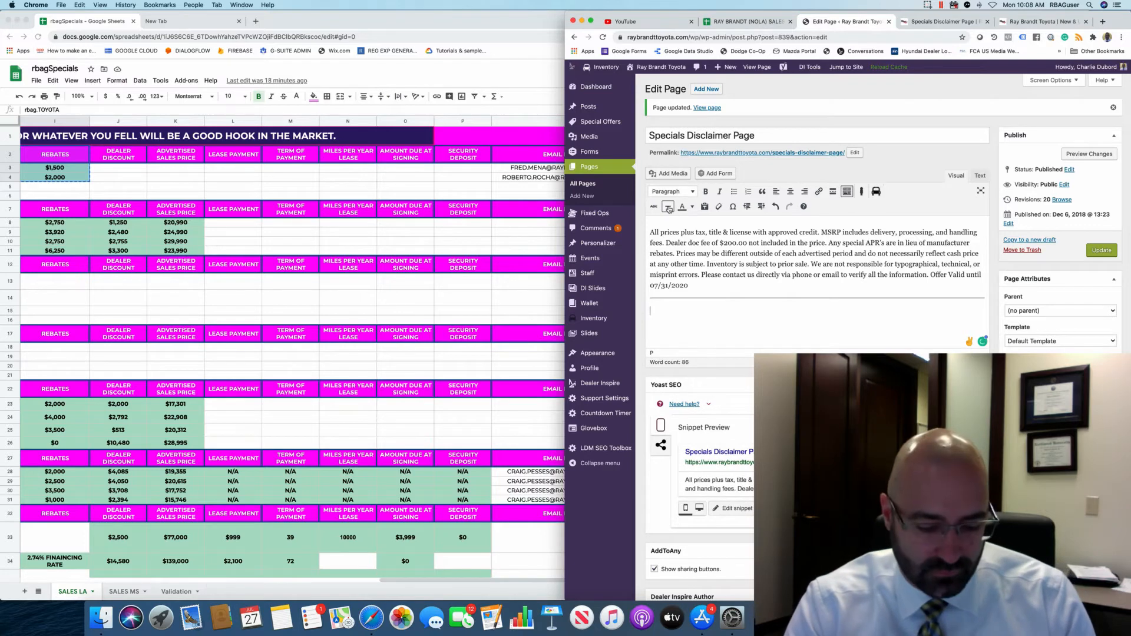
pyautogui.press('super+z')
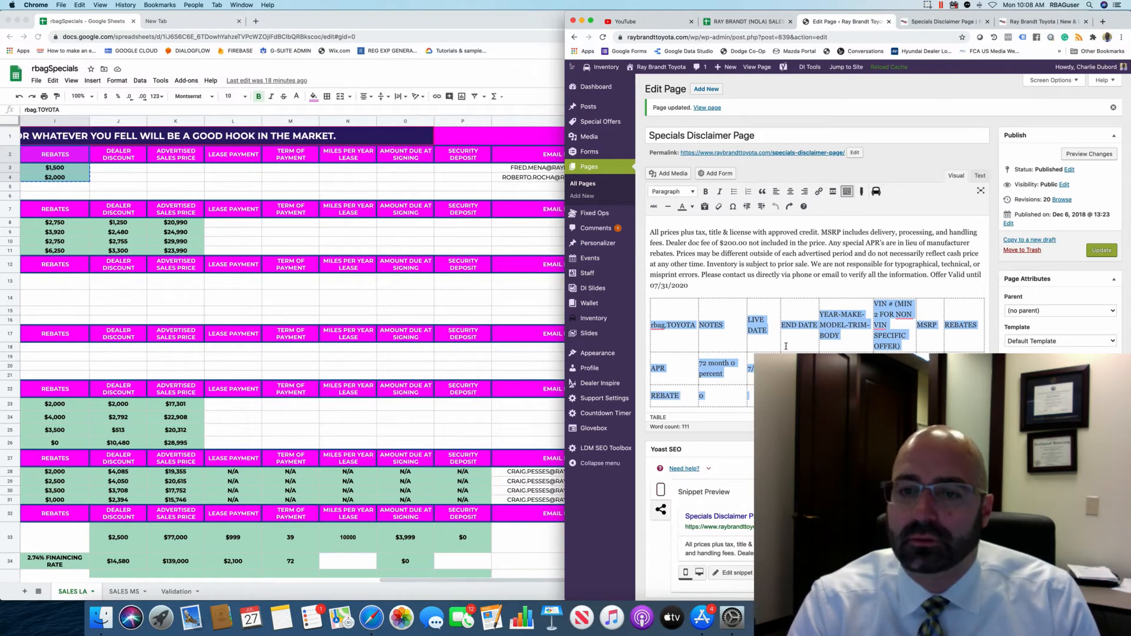
# Look for table options on the selection, then deselect it and bring the rbagSpecials sheet forward.
pyautogui.rightClick(782, 312)
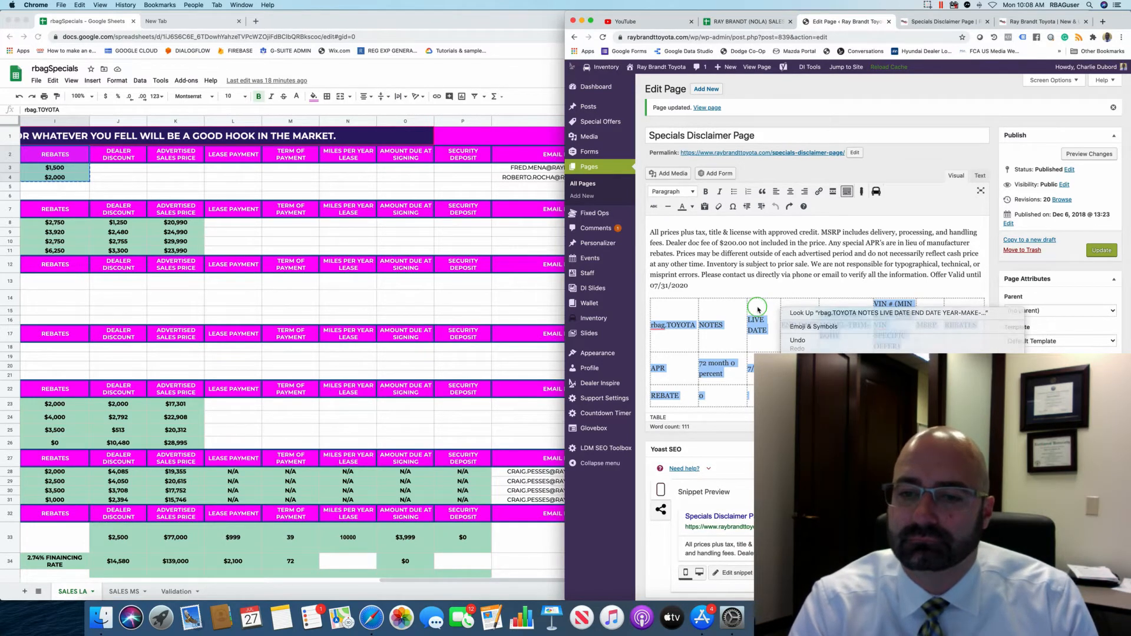
pyautogui.rightClick(751, 310)
pyautogui.rightClick(748, 310)
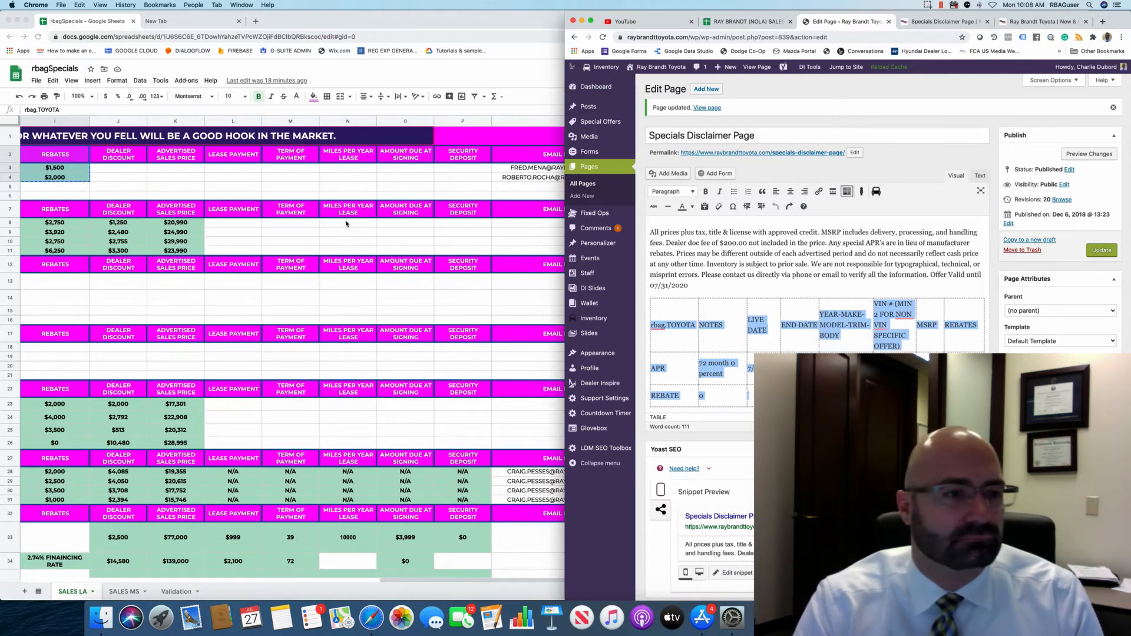
pyautogui.click(852, 276)
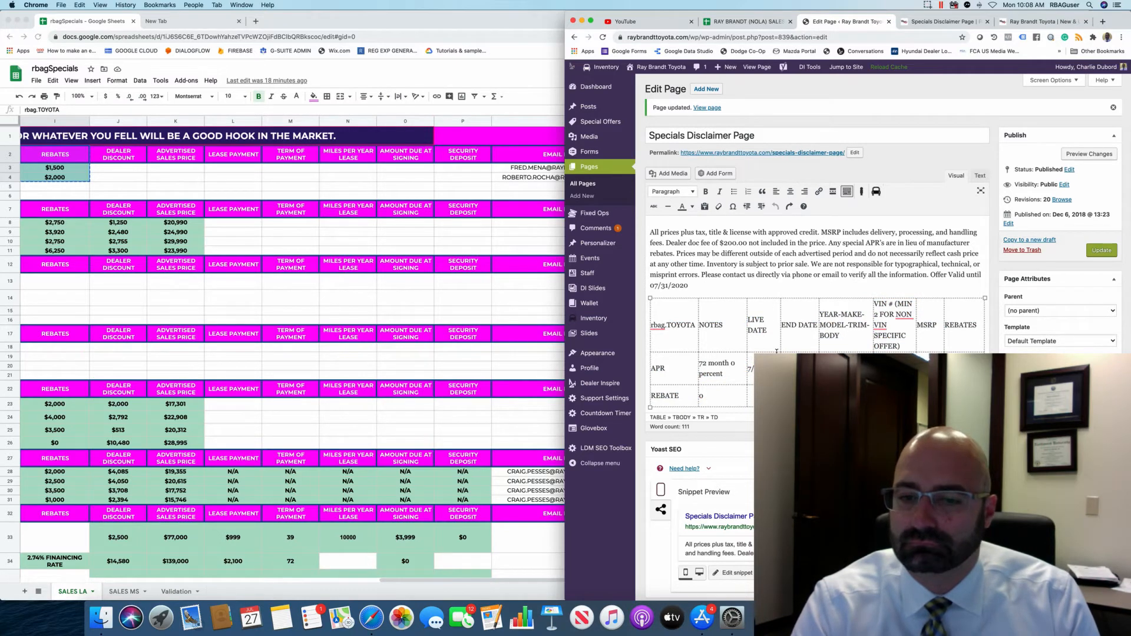
pyautogui.scroll(-1, 776, 352)
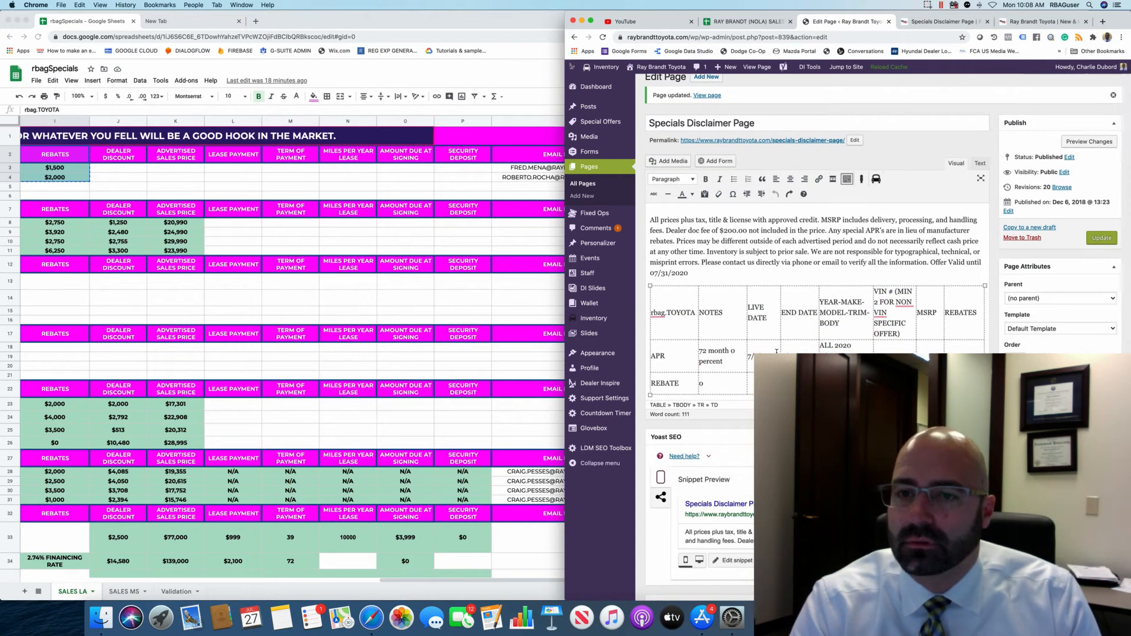
pyautogui.click(65, 172)
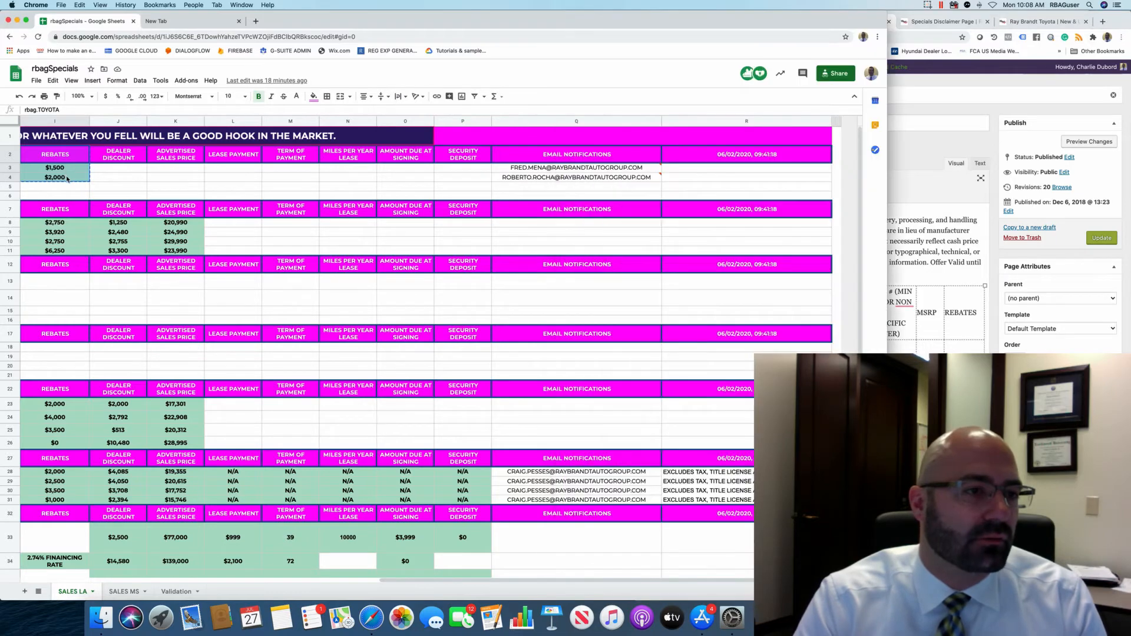
# Apply All borders to the Toyota offer cells B3:I4, copy them, and switch back to WordPress.
pyautogui.click(66, 177)
pyautogui.hscroll(-10, 35, 174)
pyautogui.hscroll(-2, 2, 171)
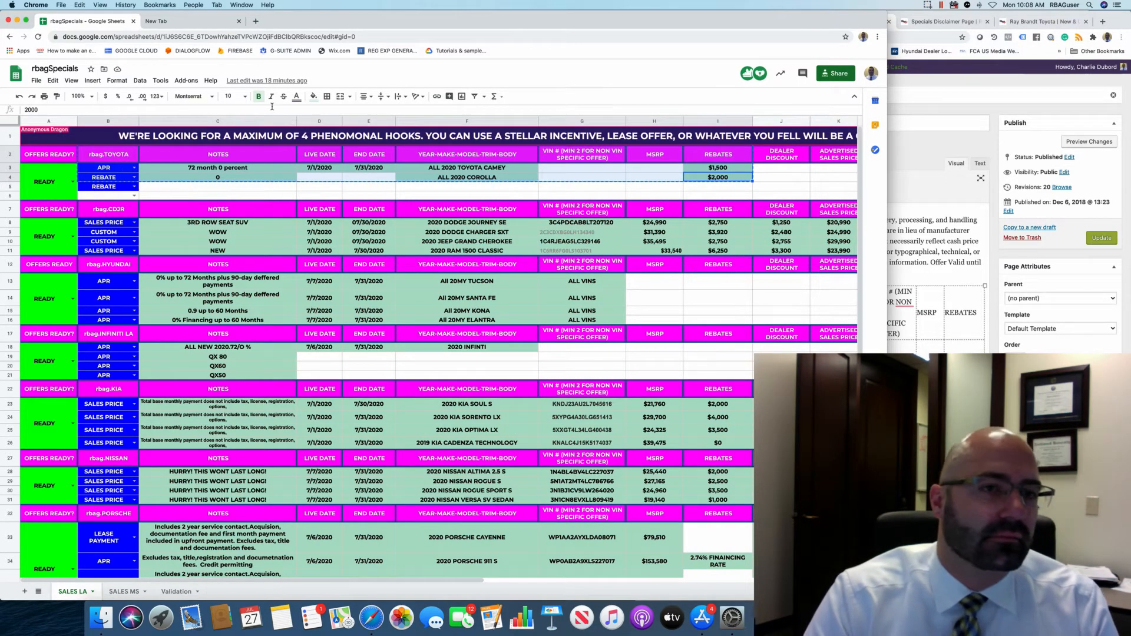
pyautogui.click(327, 97)
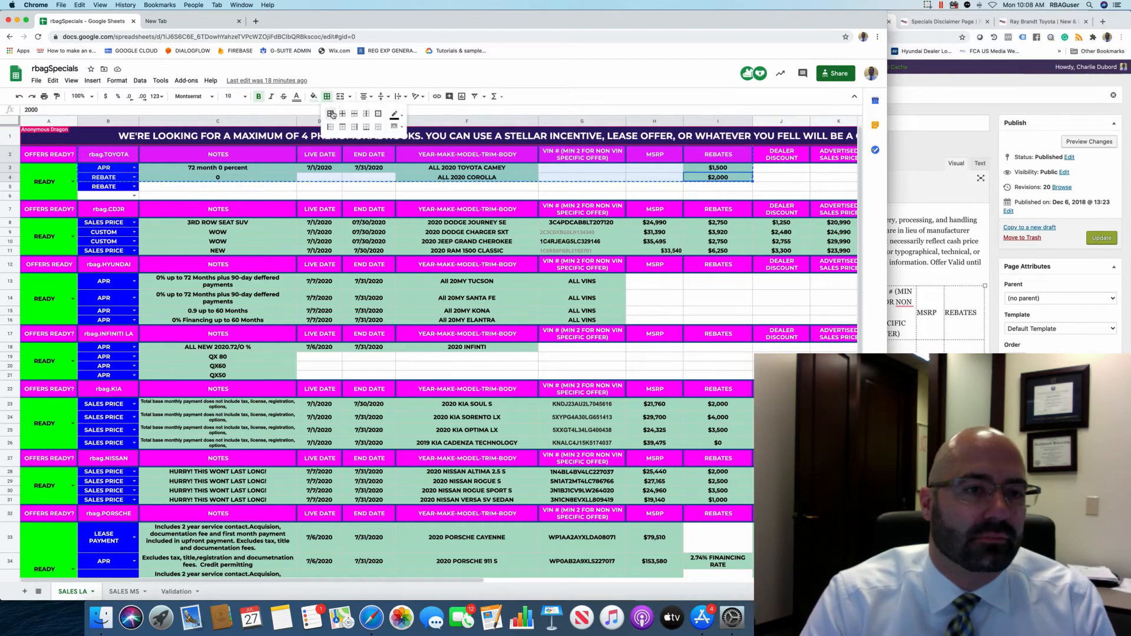
pyautogui.click(332, 114)
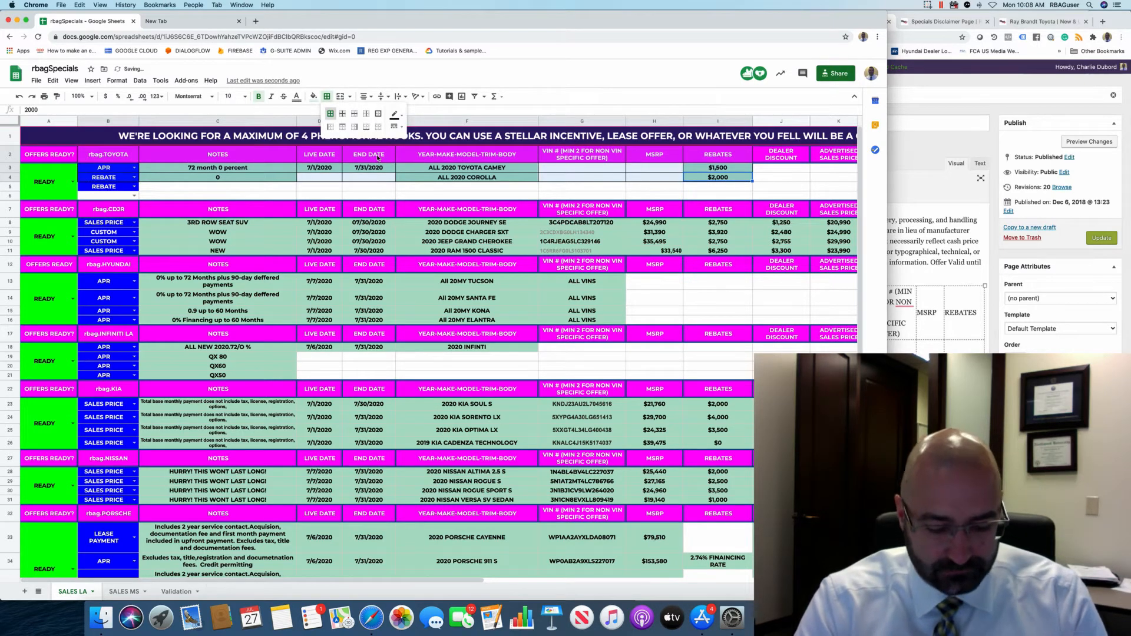
pyautogui.hotkey('ctrl', 'c')
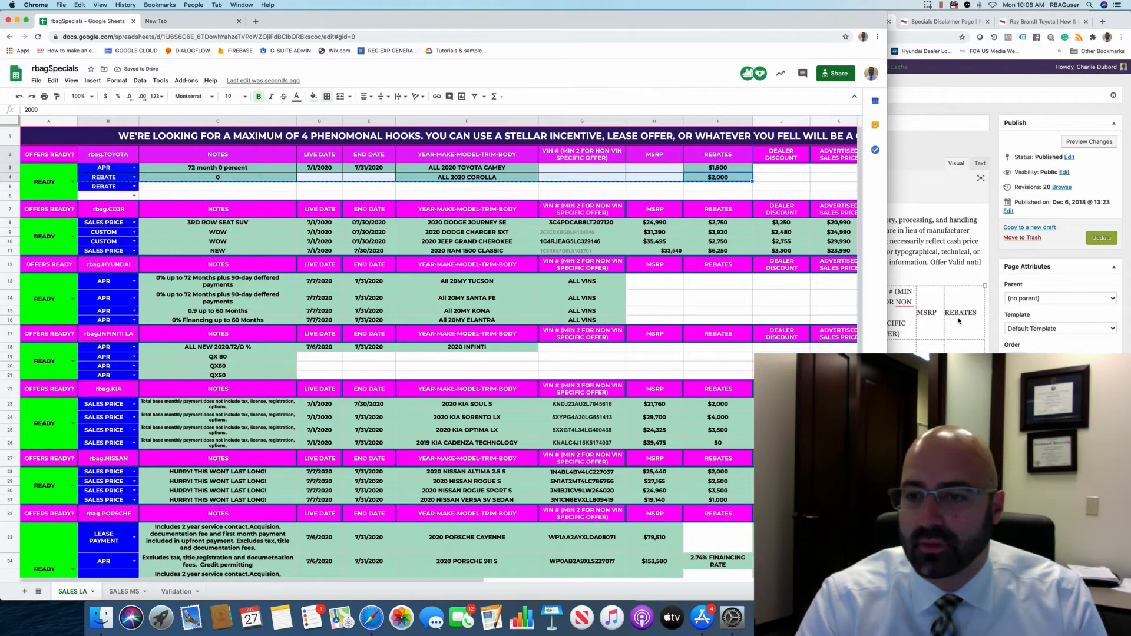
pyautogui.click(965, 340)
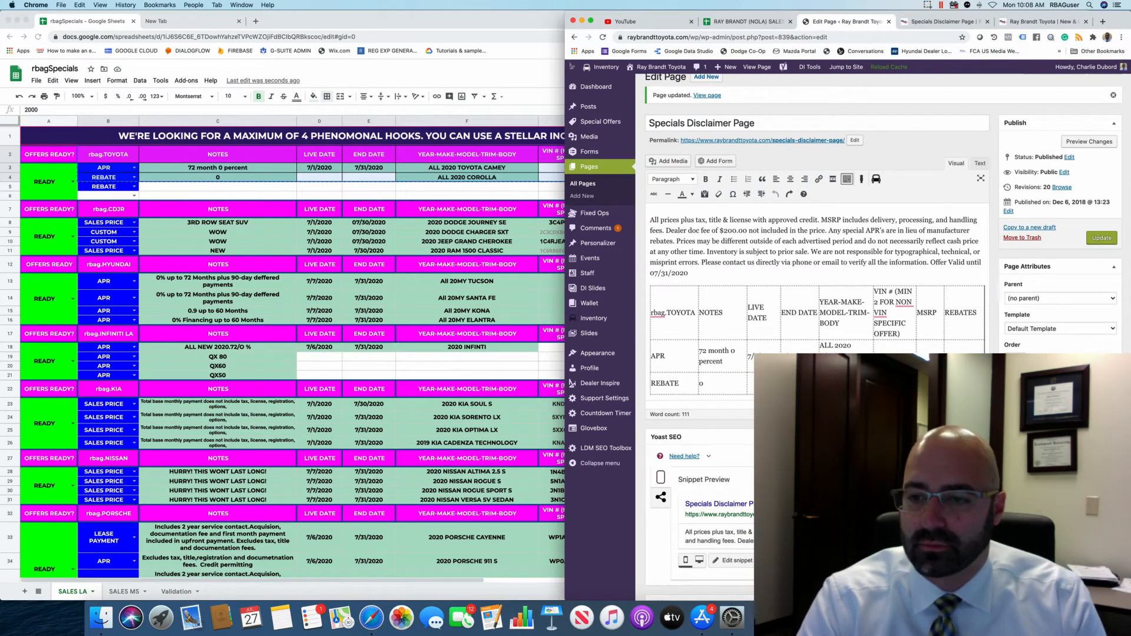
# Replace the old table in the editor with the pasted bordered Toyota table.
pyautogui.moveTo(766, 393); pyautogui.dragTo(560, 291)
pyautogui.press('BackSpace')
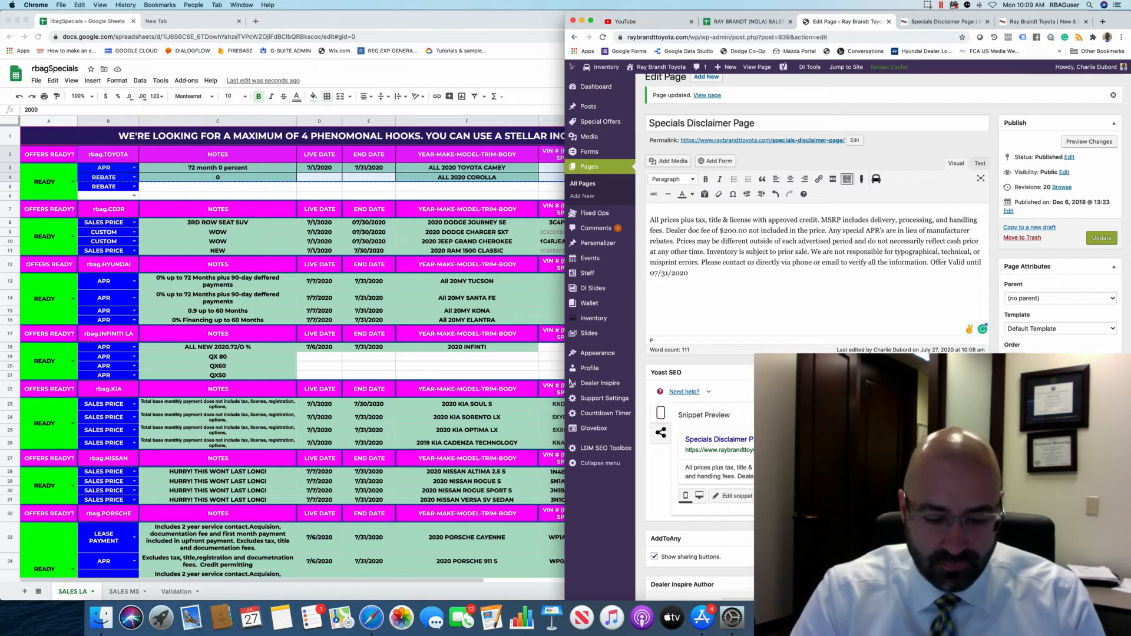
pyautogui.press('super+v')
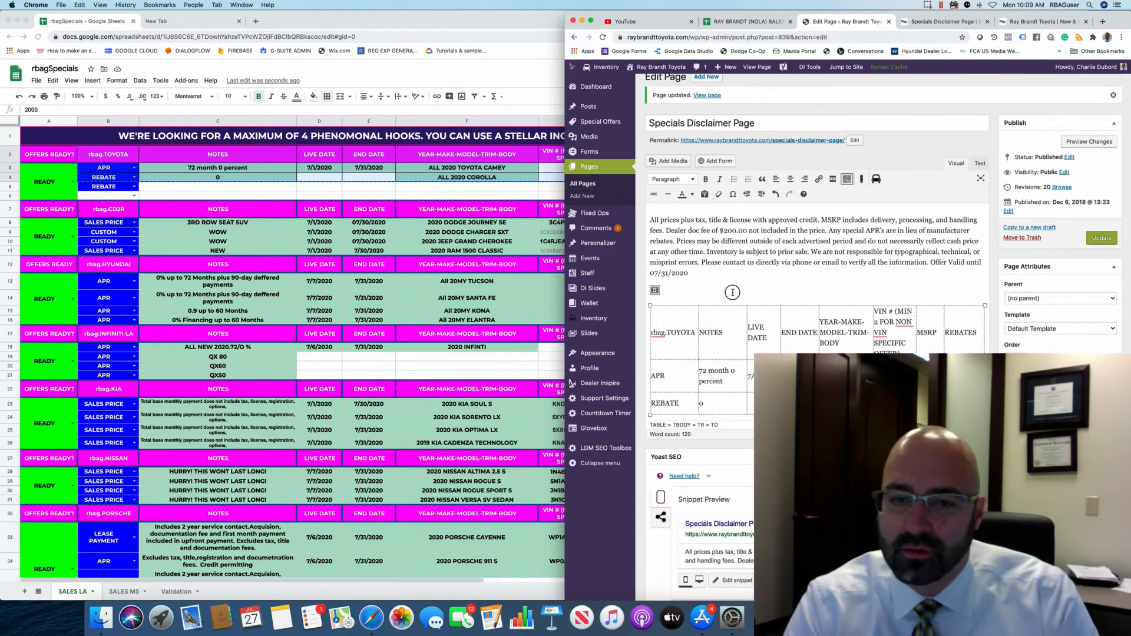
pyautogui.press('BackSpace')
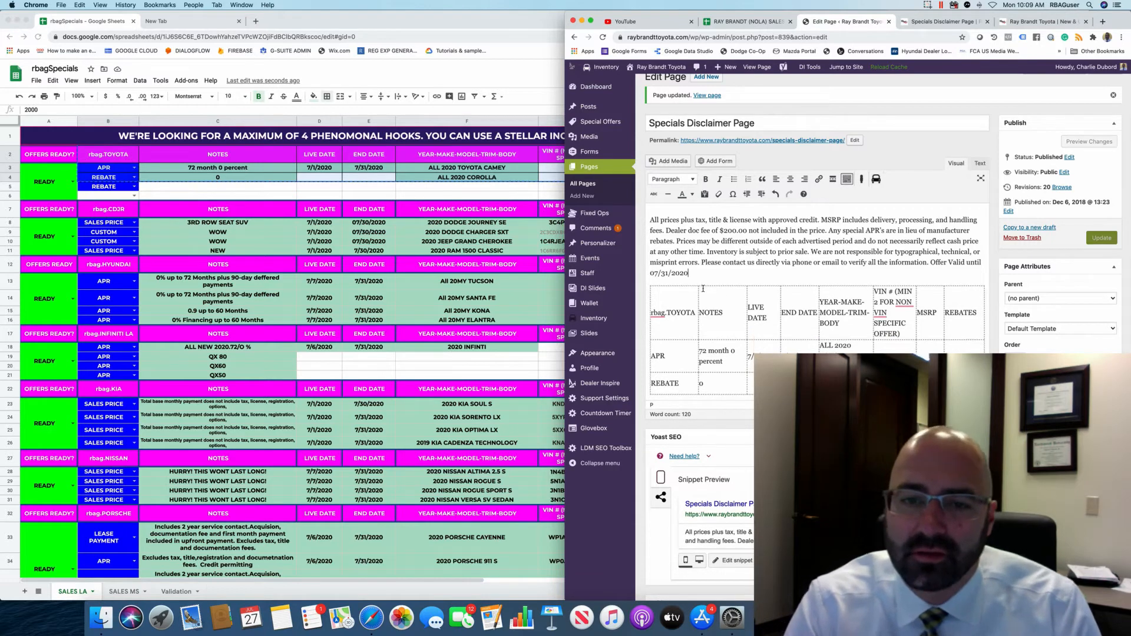
# Check the NOTES cell's context menu, then update the Specials Disclaimer Page.
pyautogui.rightClick(703, 287)
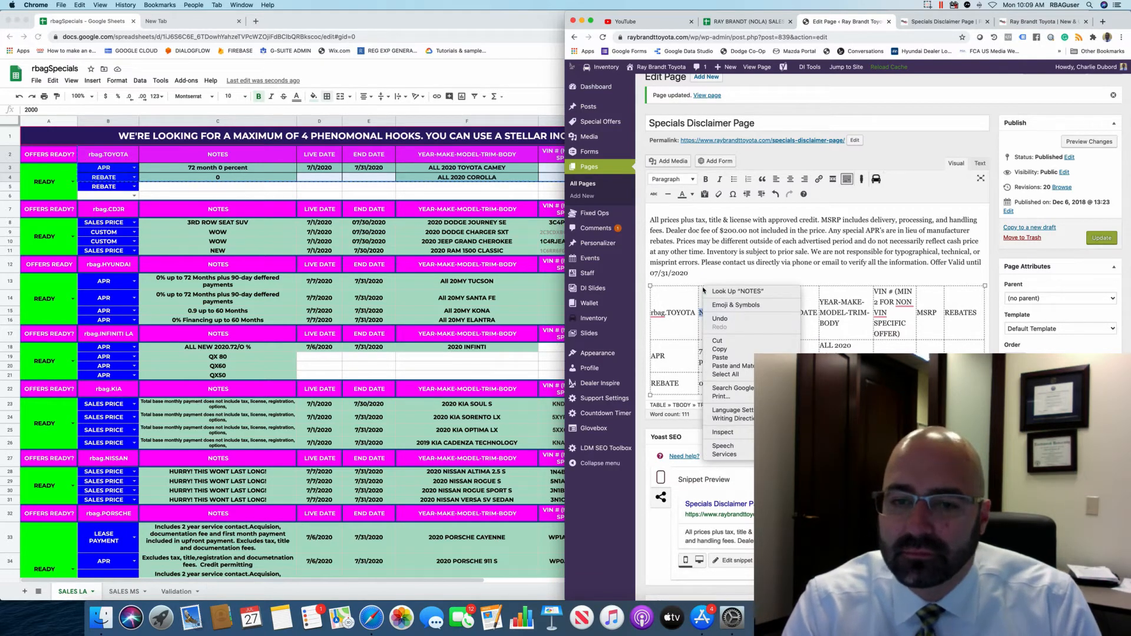
pyautogui.click(687, 302)
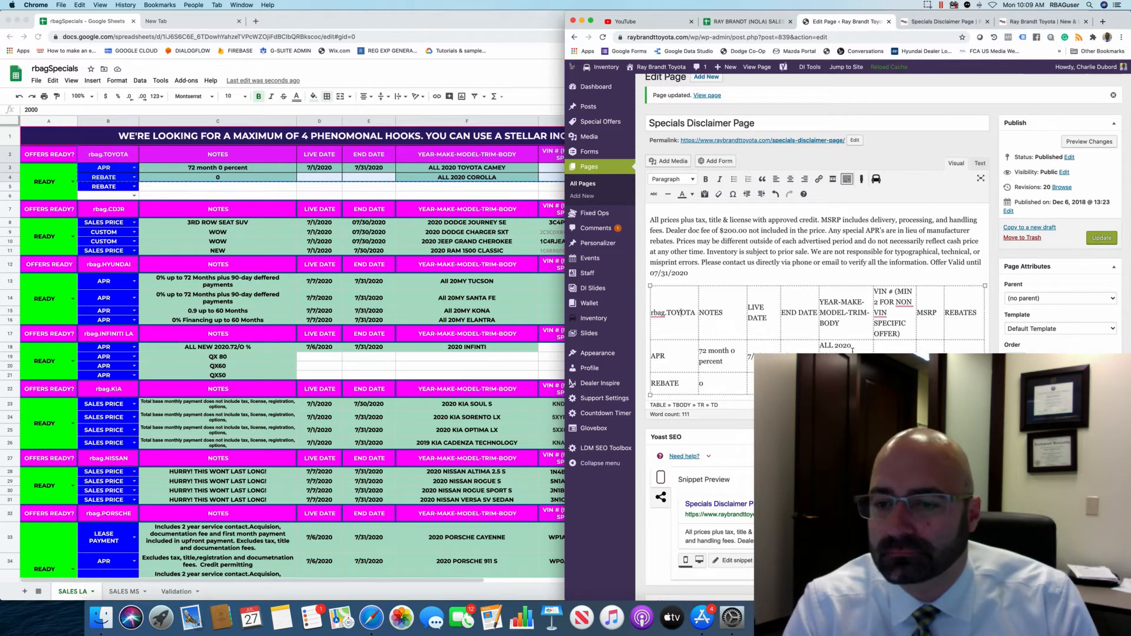
pyautogui.scroll(-1, 852, 351)
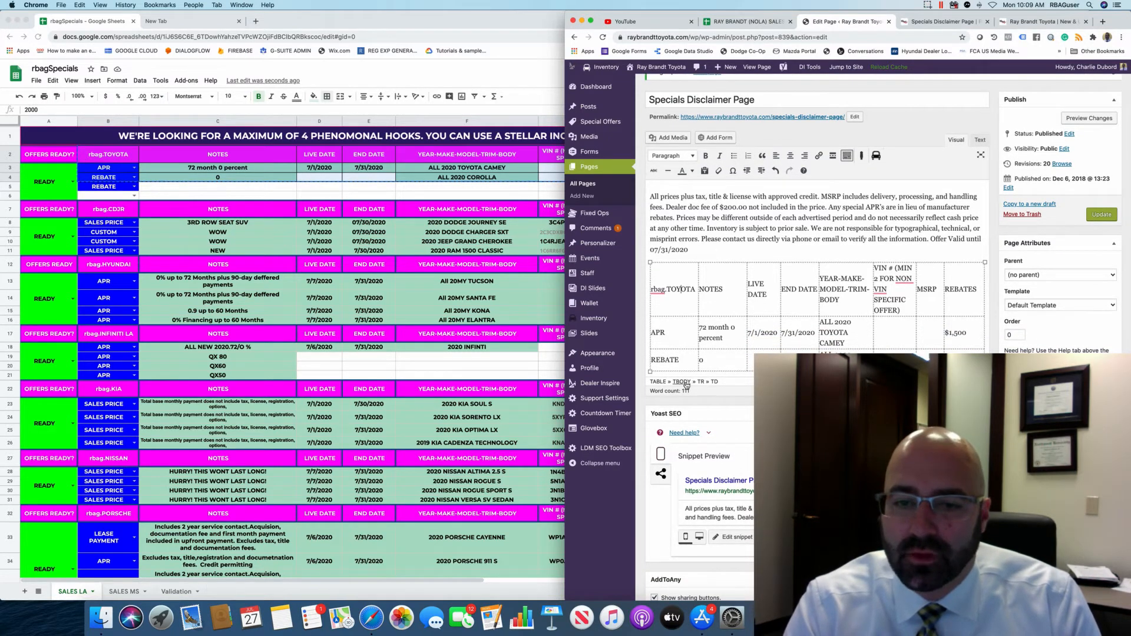
pyautogui.scroll(-1, 985, 319)
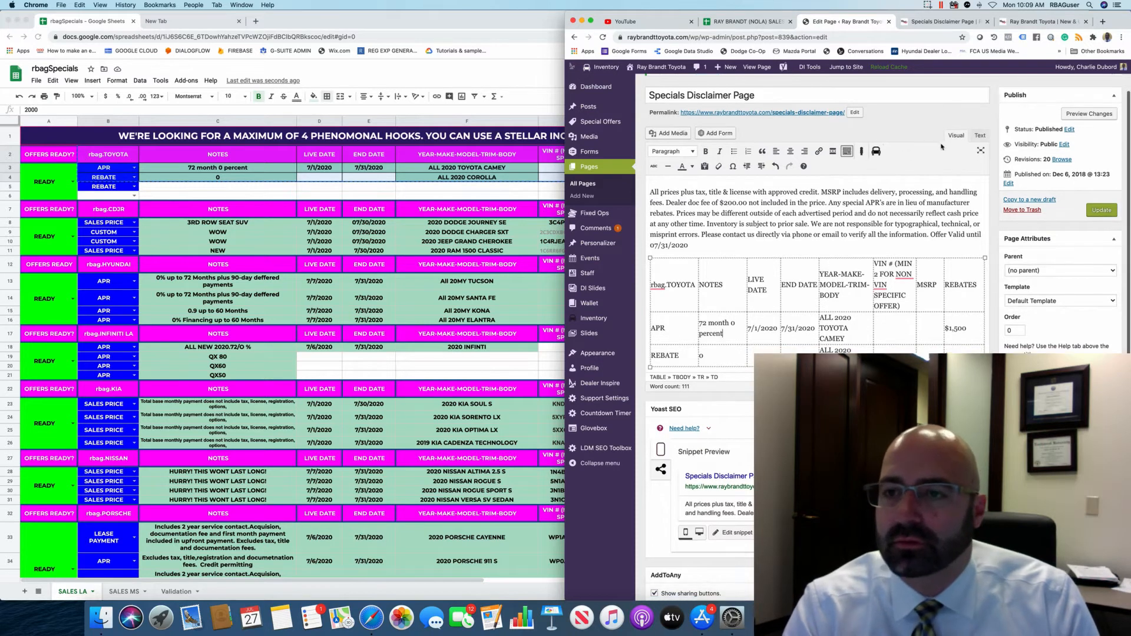
pyautogui.click(1102, 214)
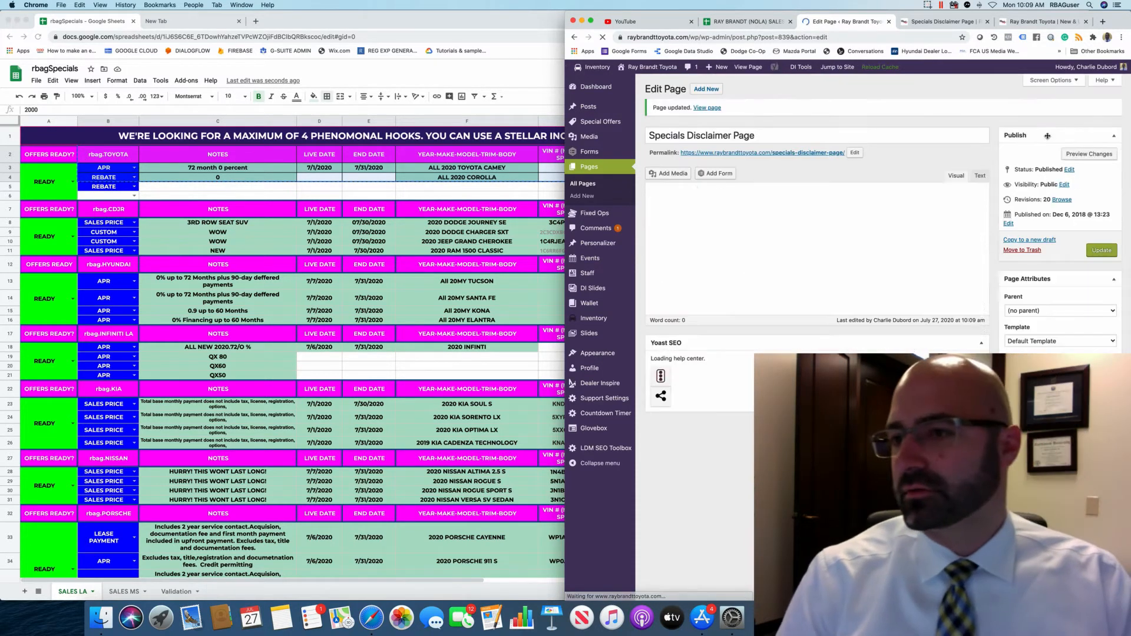
pyautogui.click(1091, 157)
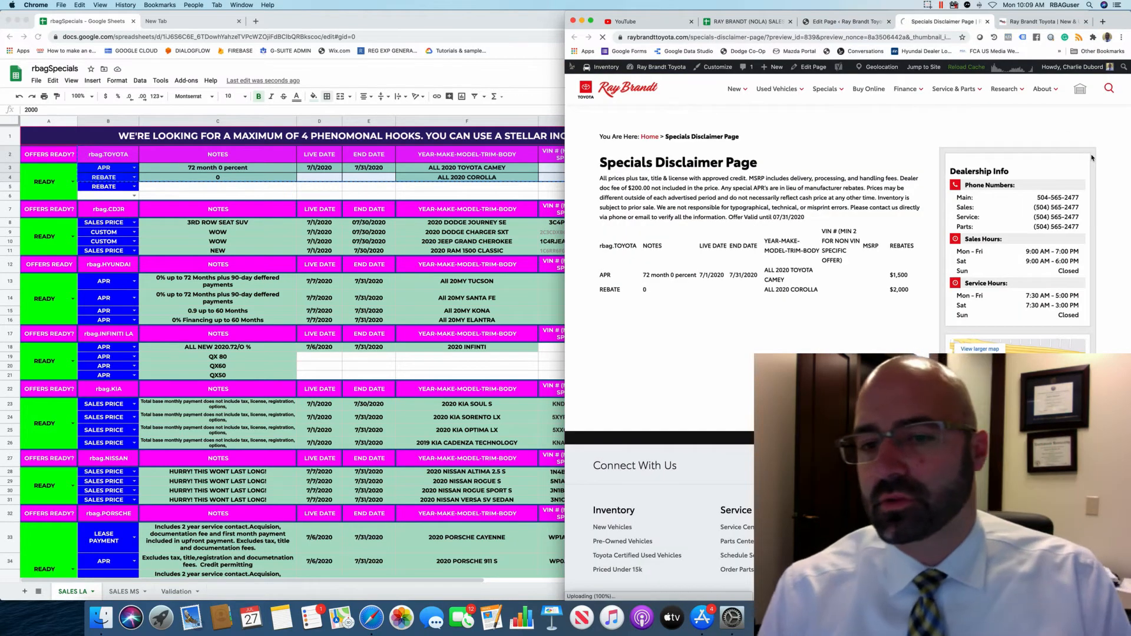
pyautogui.press('super+r')
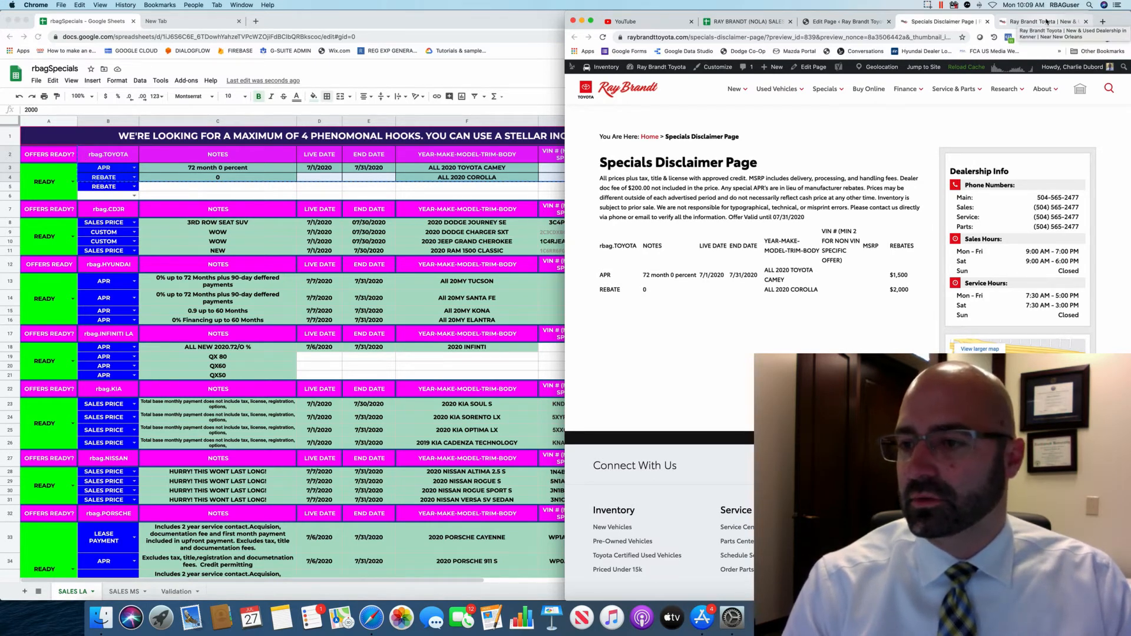
pyautogui.click(1046, 22)
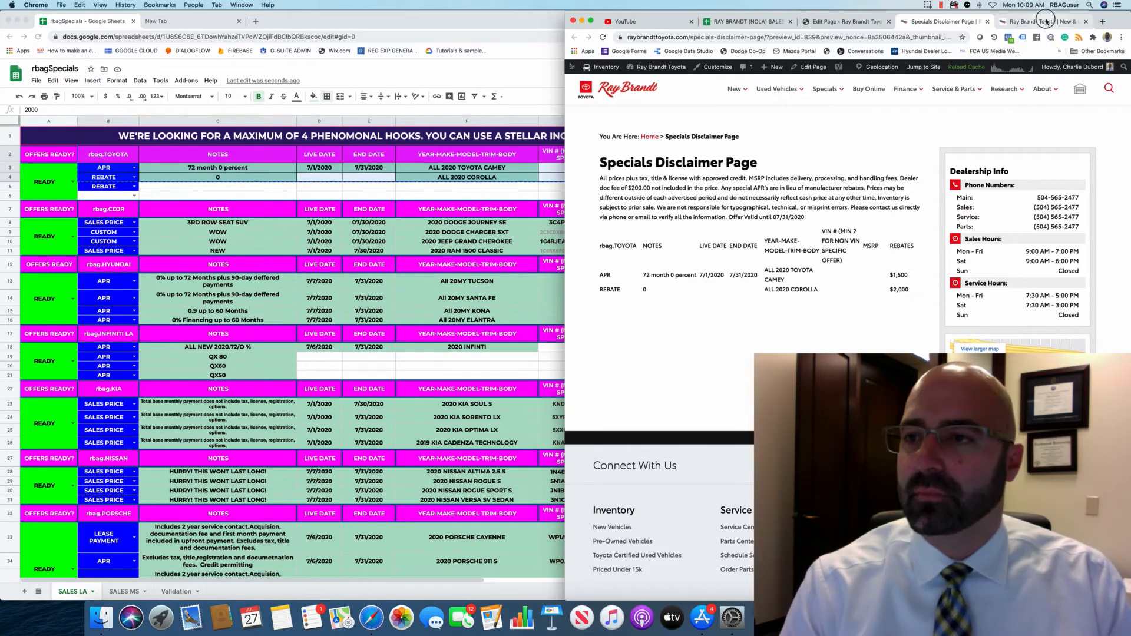
pyautogui.click(954, 24)
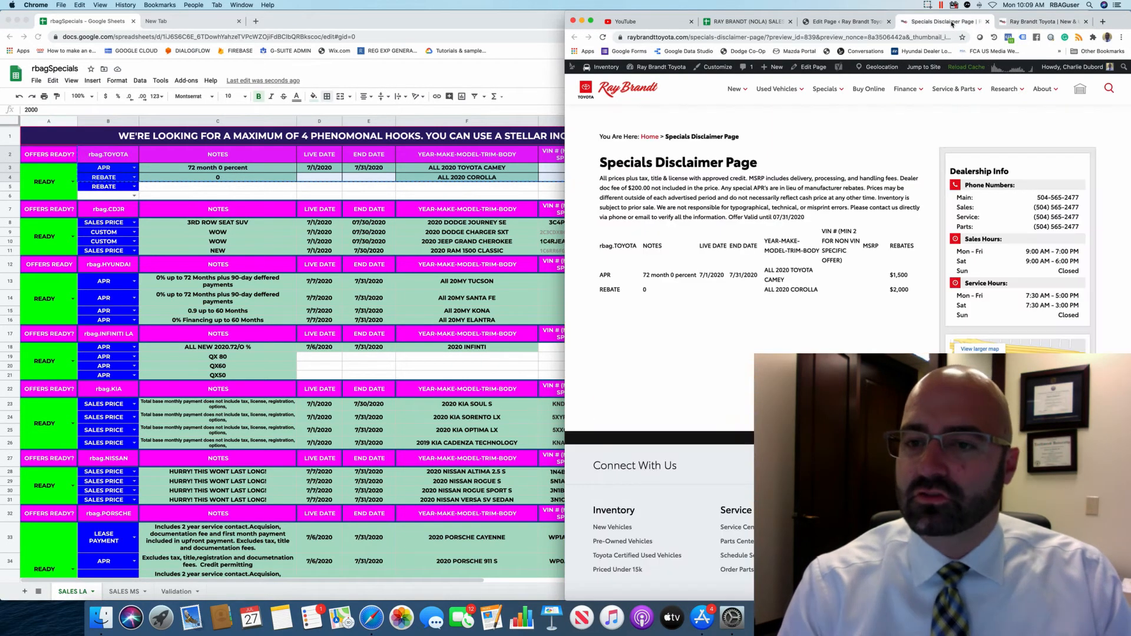
pyautogui.click(1058, 21)
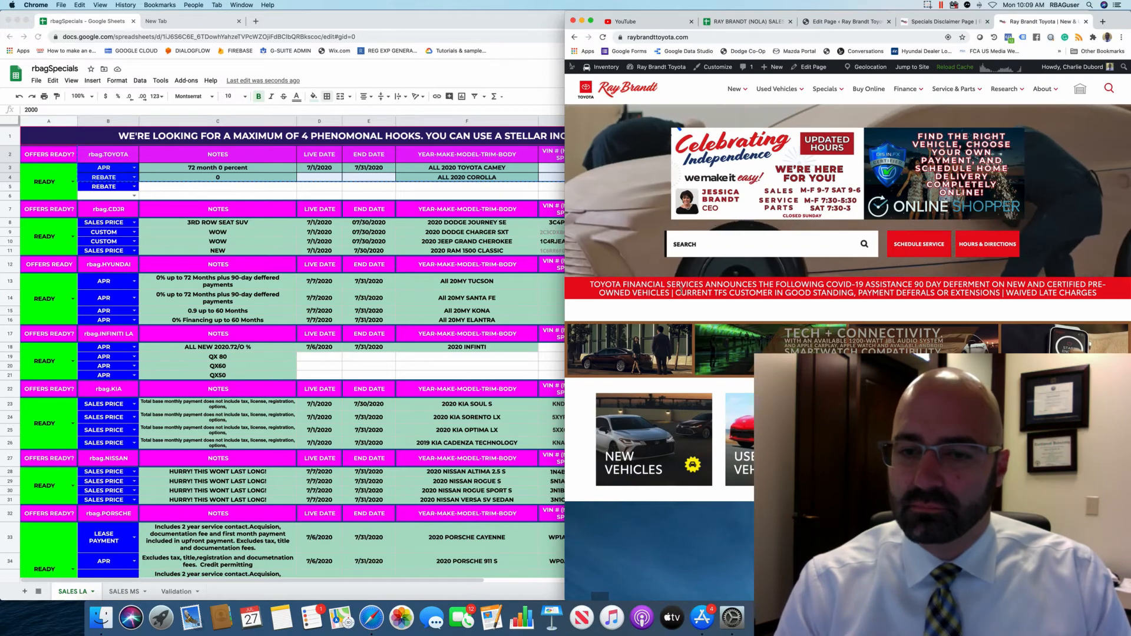
pyautogui.click(943, 21)
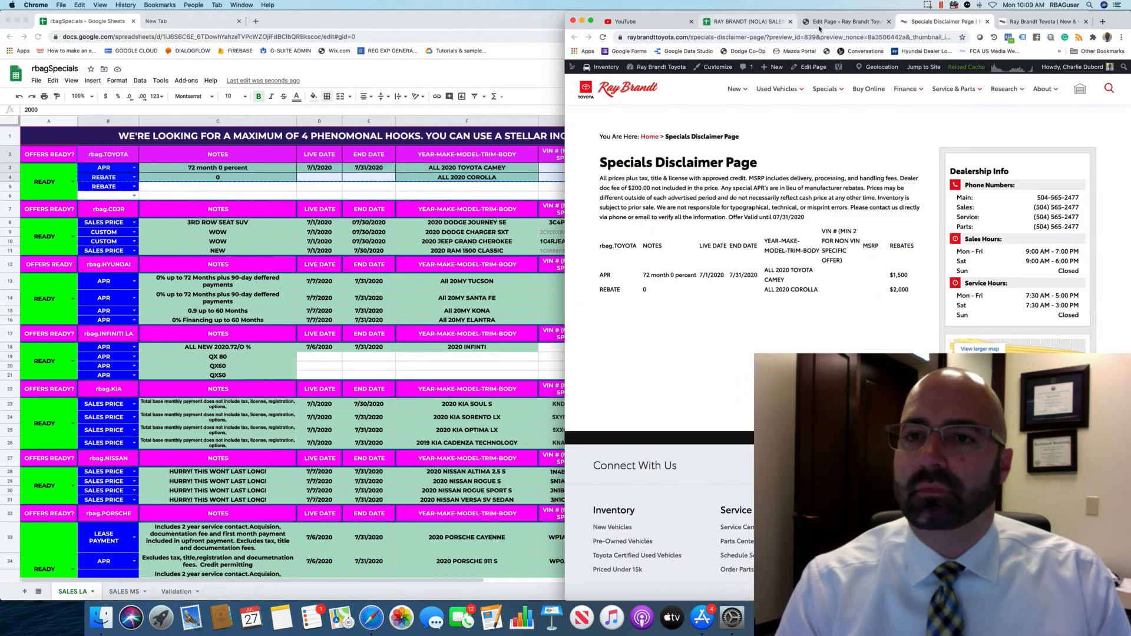
pyautogui.click(845, 22)
pyautogui.click(598, 242)
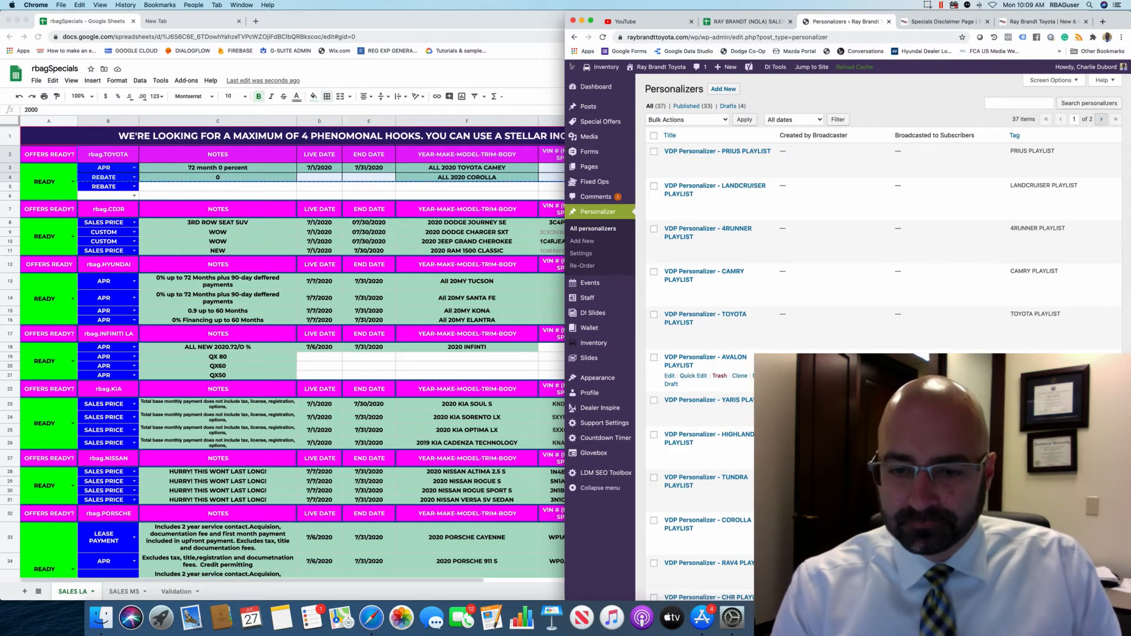
# Open the RETURN SITE VISITOR personalizer from page 2 of All personalizers.
pyautogui.scroll(-2, 683, 339)
pyautogui.scroll(-10, 683, 339)
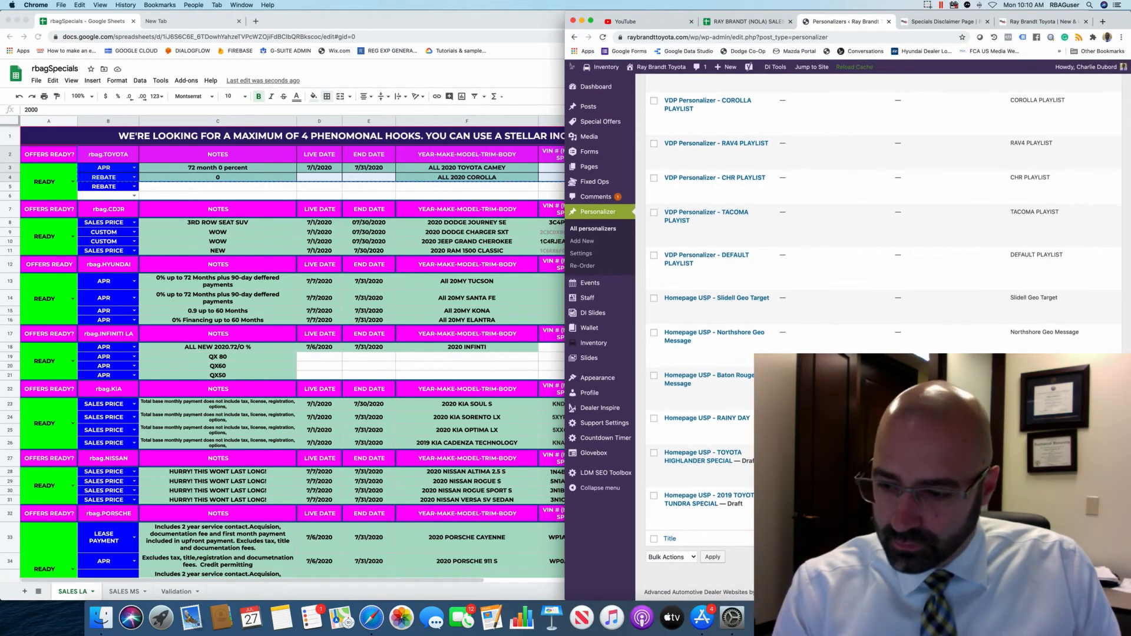
pyautogui.click(1101, 557)
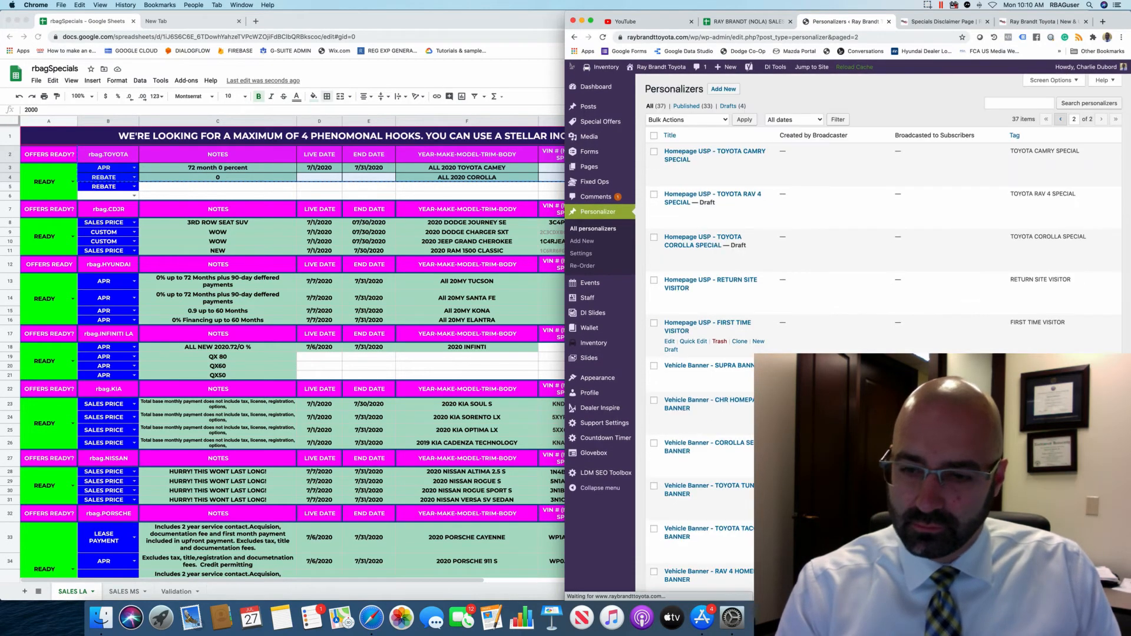
pyautogui.scroll(-1, 688, 326)
pyautogui.click(722, 241)
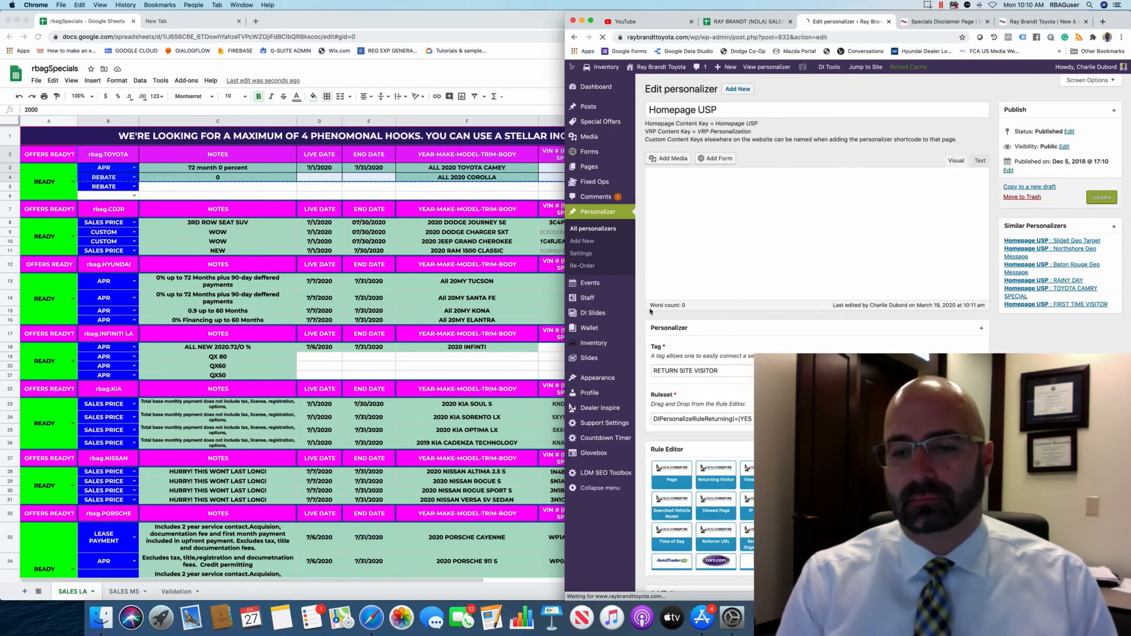
# Replace the banner text with 'ASK ABOUT OUT 90 DAY DEFERMENT PROGRAM', fixing OPROGRAM to PROGRAM.
pyautogui.press('super+a')
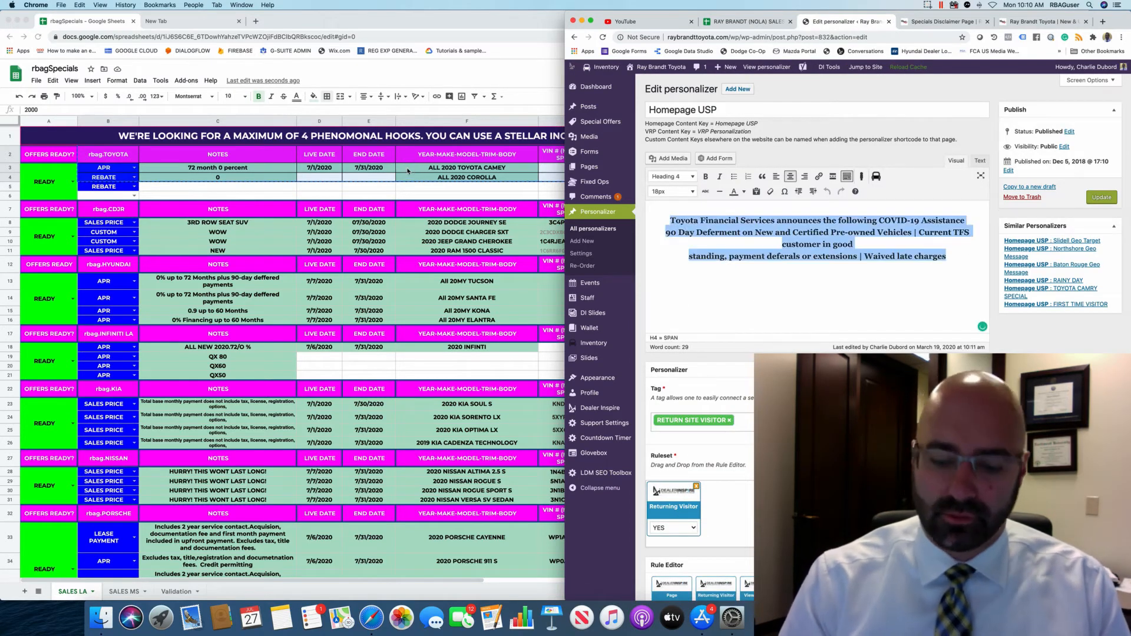
pyautogui.press('BackSpace')
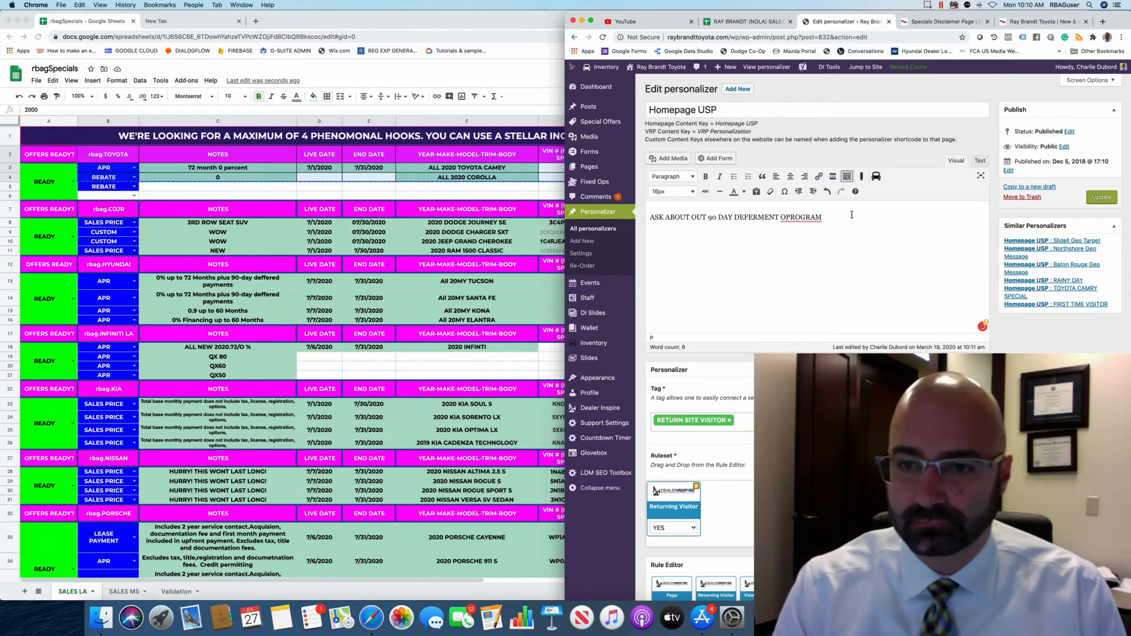
pyautogui.click(792, 218)
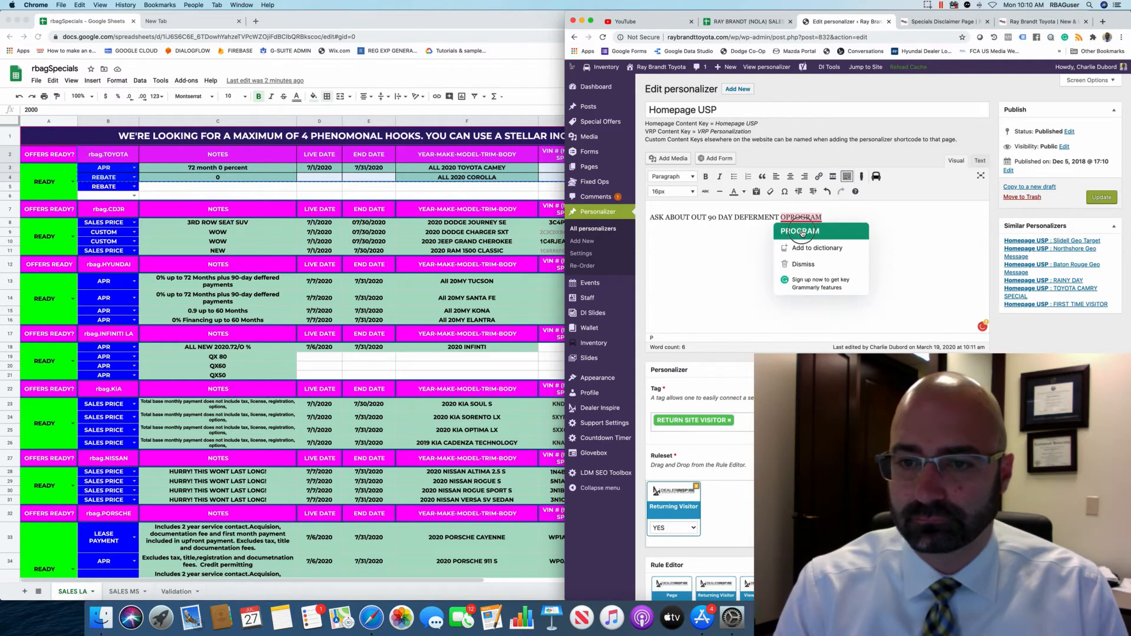
pyautogui.click(796, 244)
# Format the banner as a centred 20px Heading 3 and update the personalizer.
pyautogui.press('super+a')
pyautogui.click(675, 176)
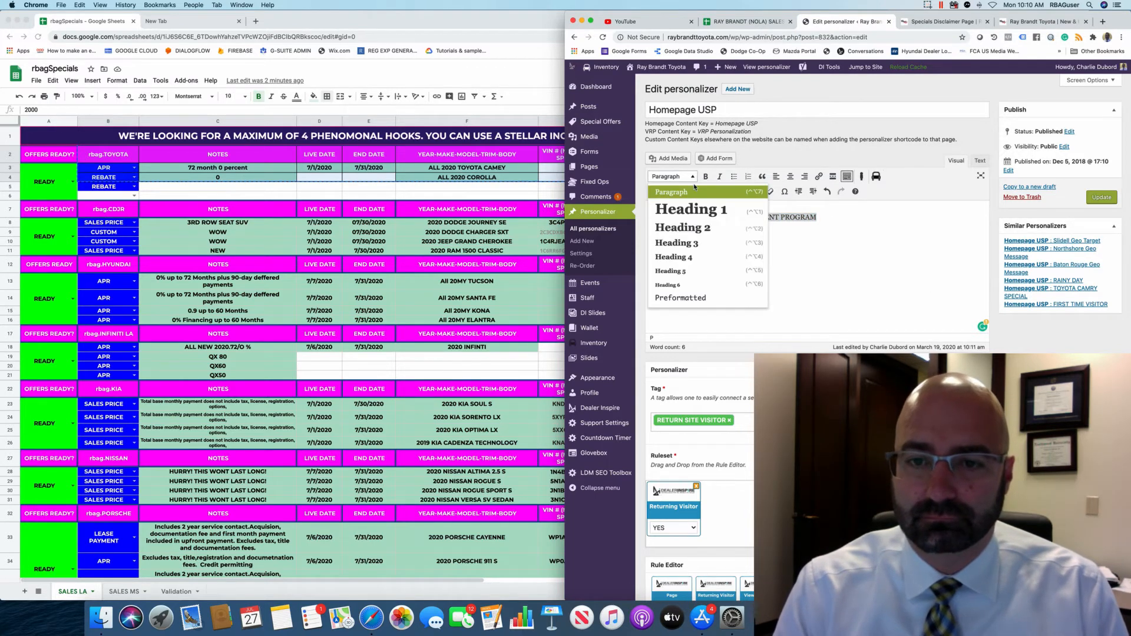
pyautogui.click(701, 242)
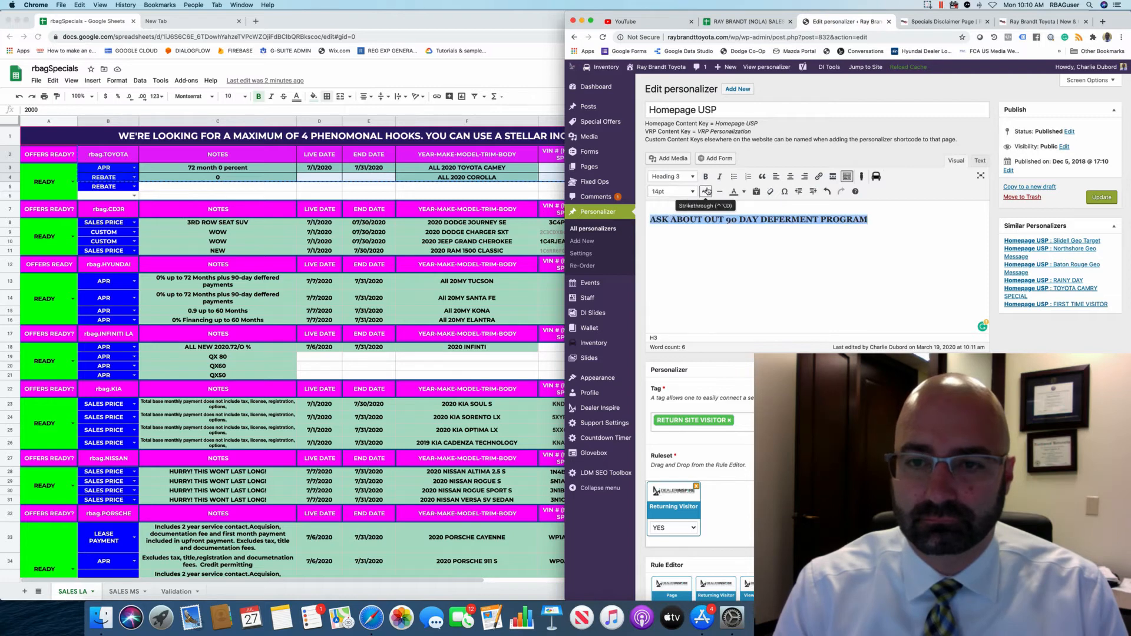
pyautogui.click(790, 176)
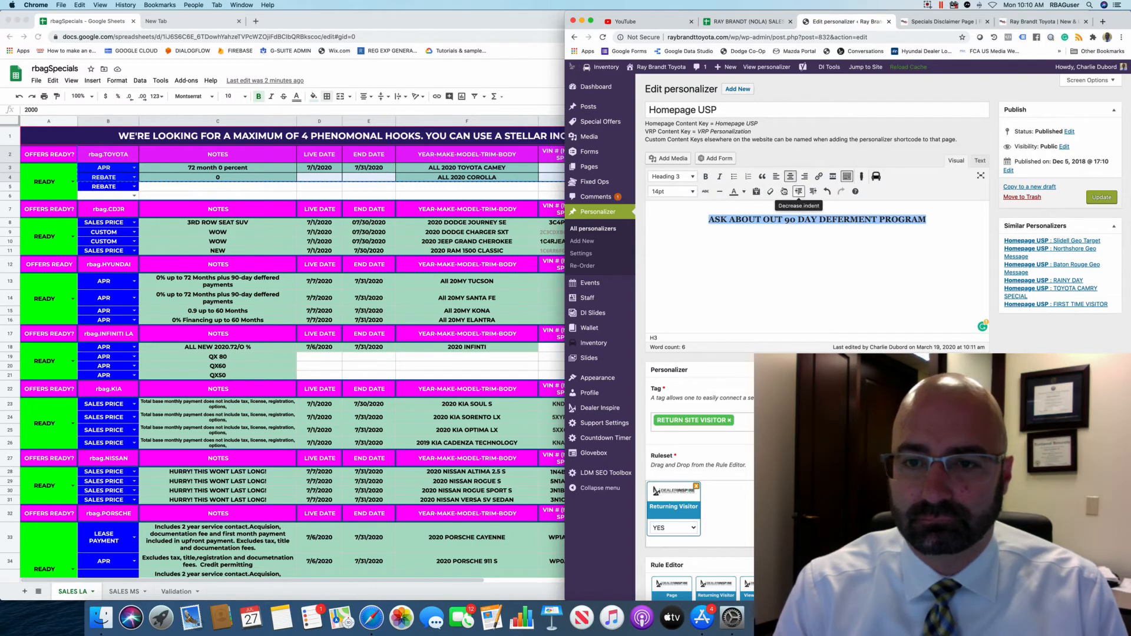
pyautogui.click(693, 191)
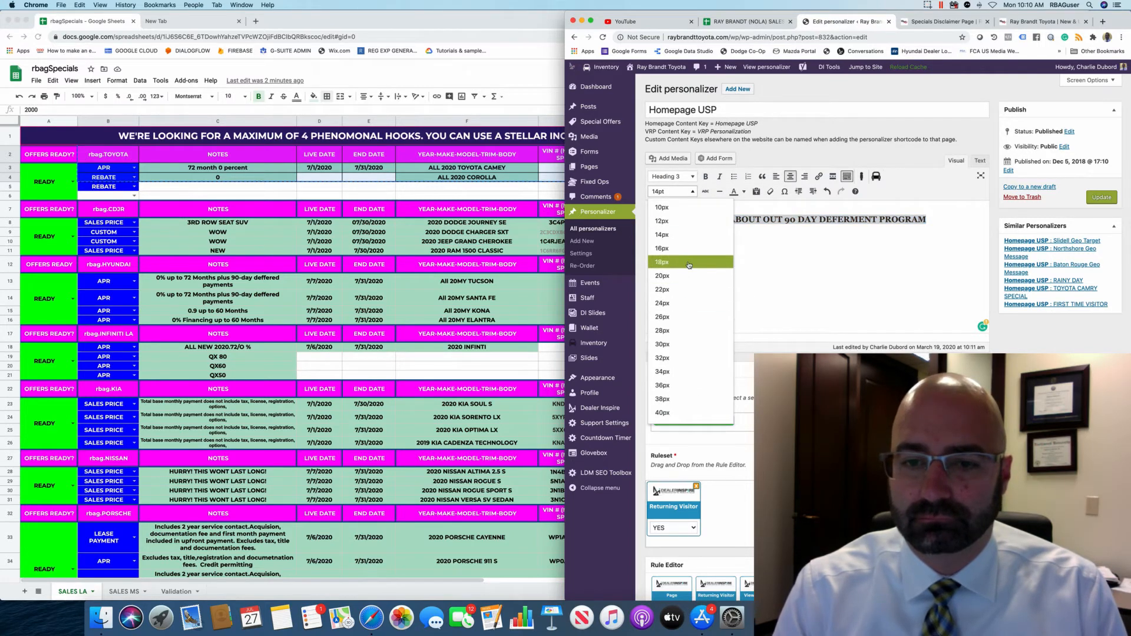
pyautogui.click(687, 248)
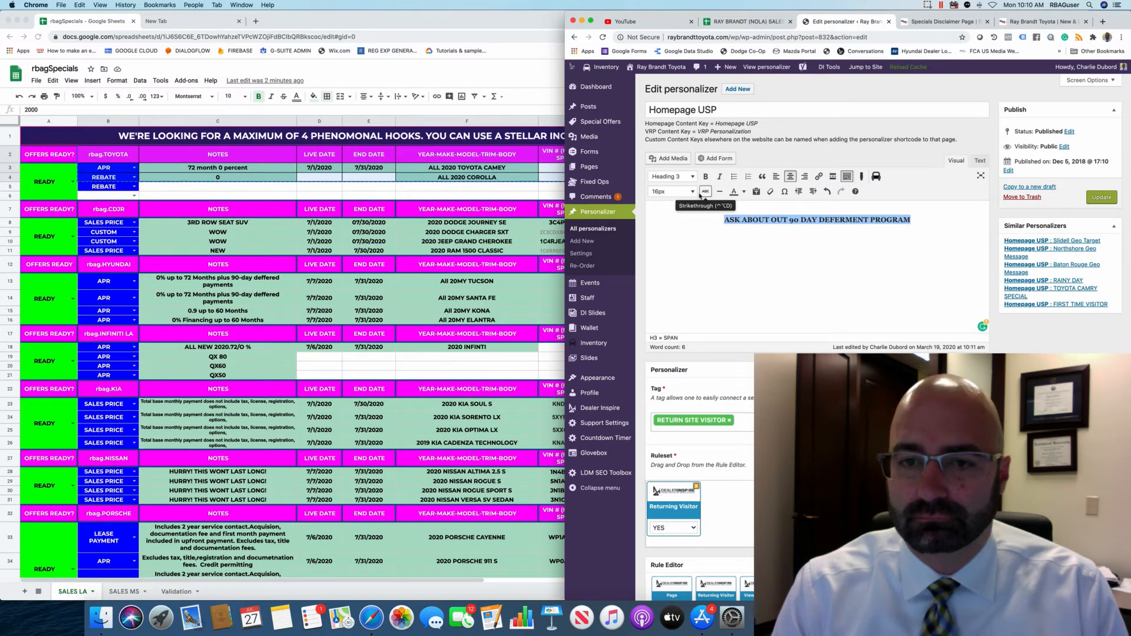
pyautogui.click(690, 191)
pyautogui.click(694, 275)
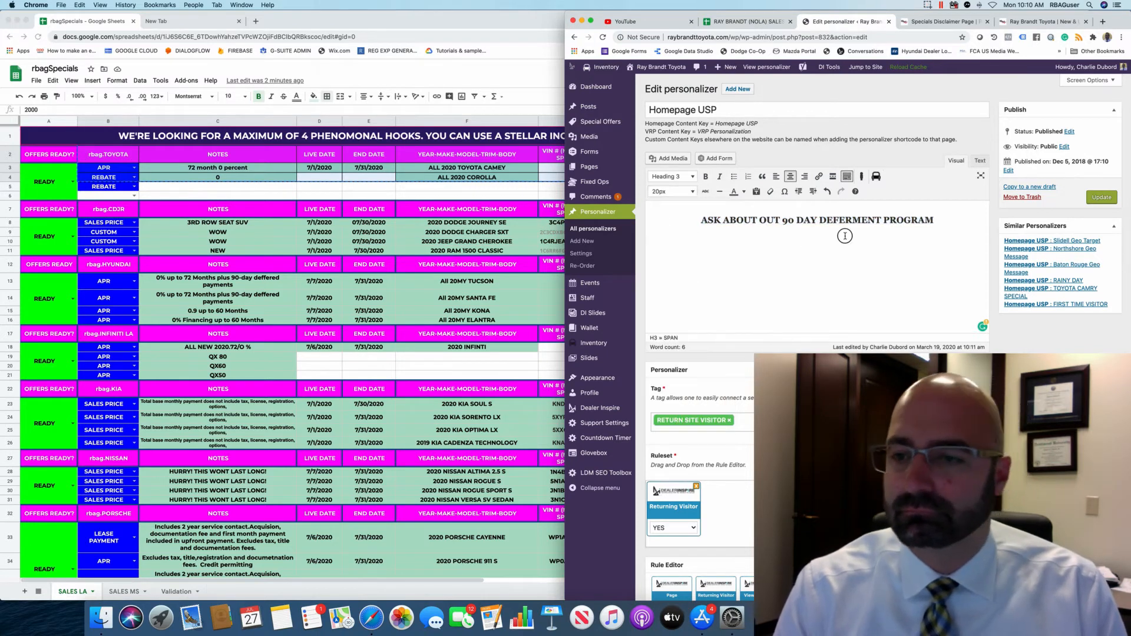
pyautogui.click(1101, 198)
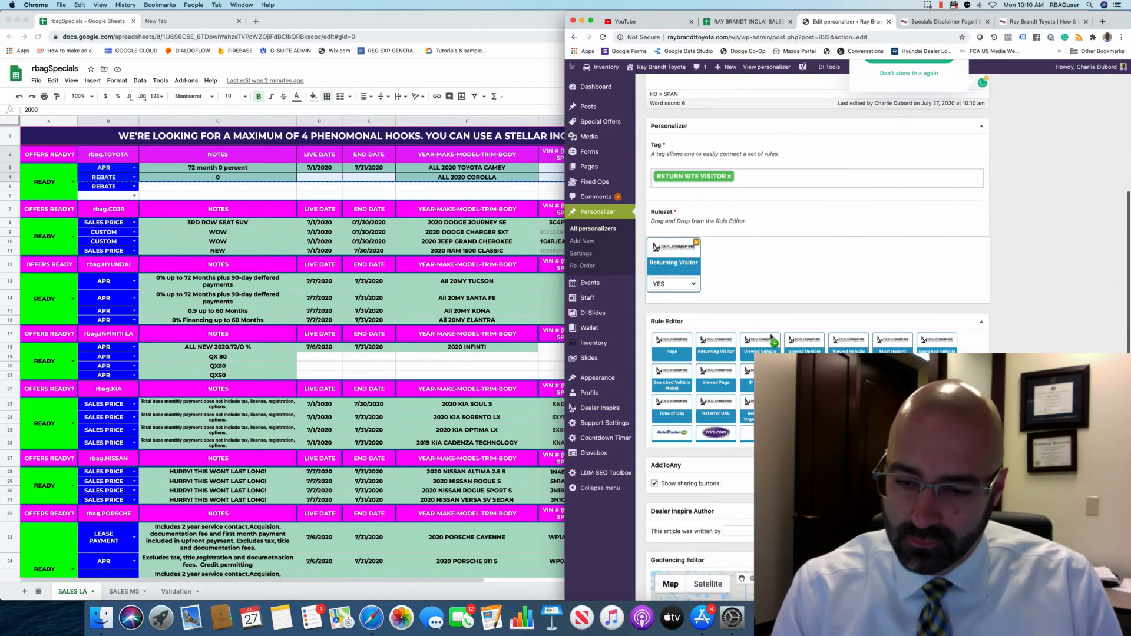
# Check the 'Post updated' notice, the homepage and the specials sheet, then reopen the disclaimer preview.
pyautogui.scroll(3, 835, 284)
pyautogui.click(811, 261)
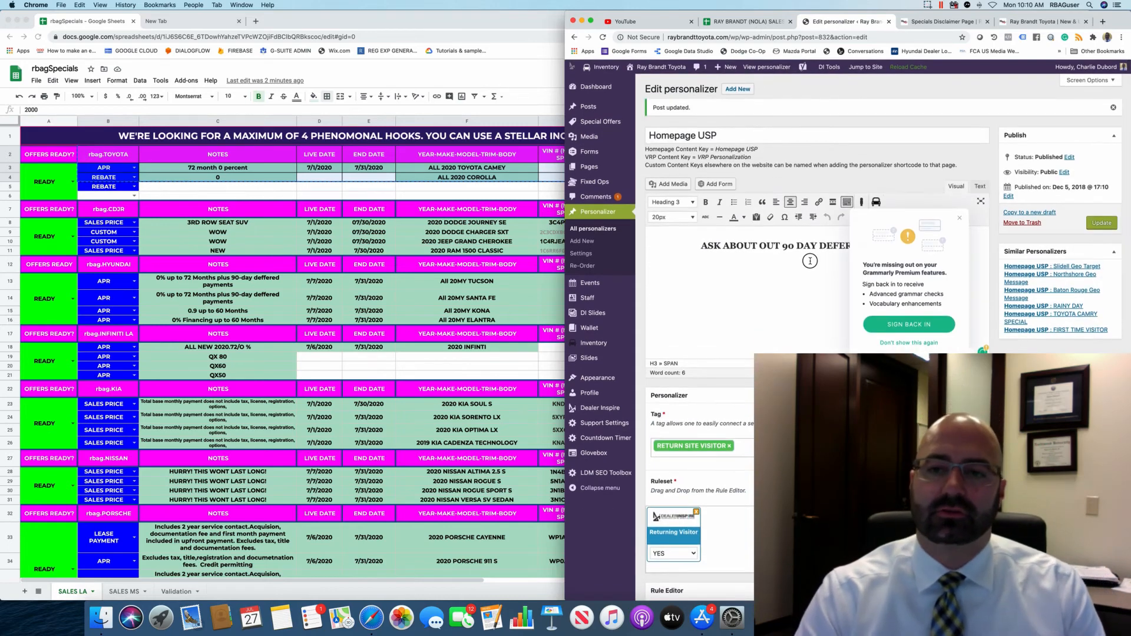
pyautogui.click(1029, 22)
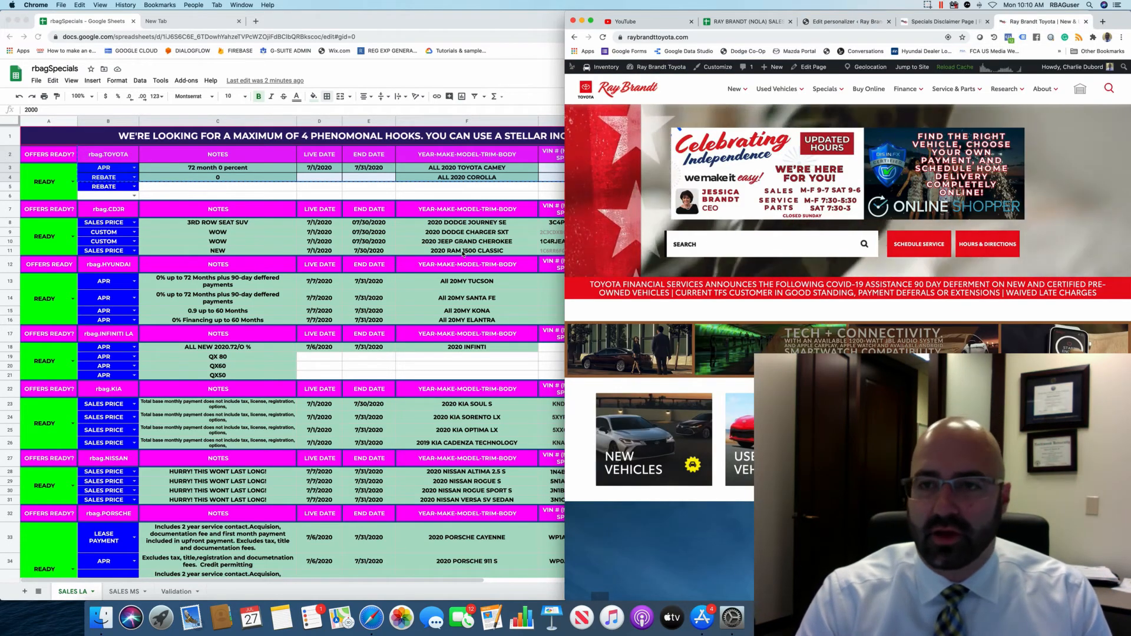
pyautogui.click(191, 195)
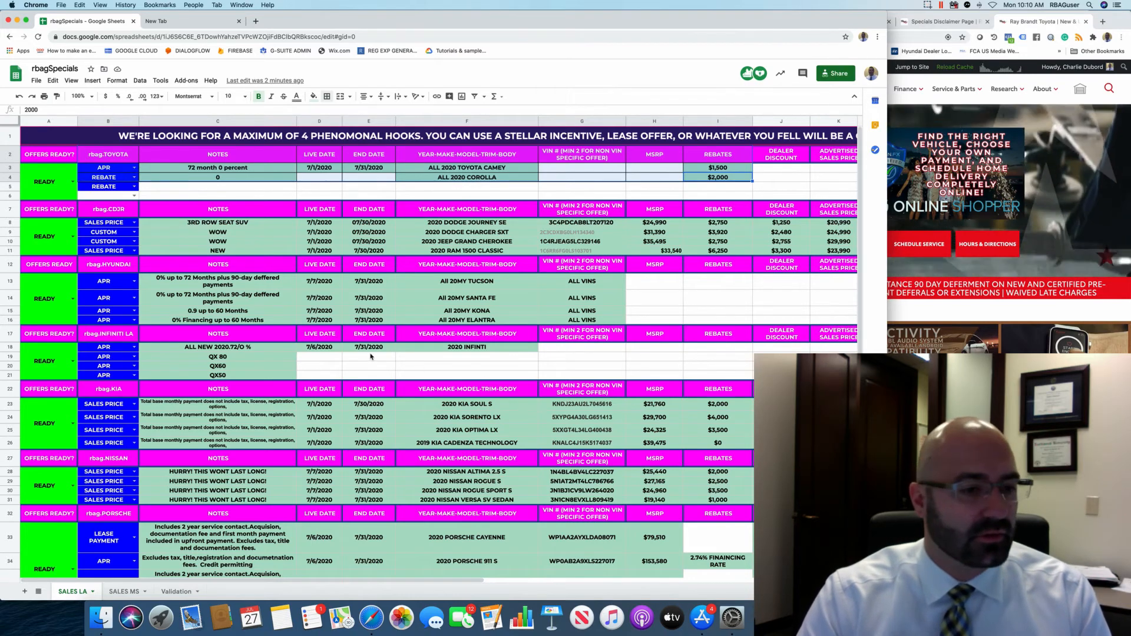
pyautogui.scroll(-3, 353, 361)
pyautogui.scroll(-3, 369, 358)
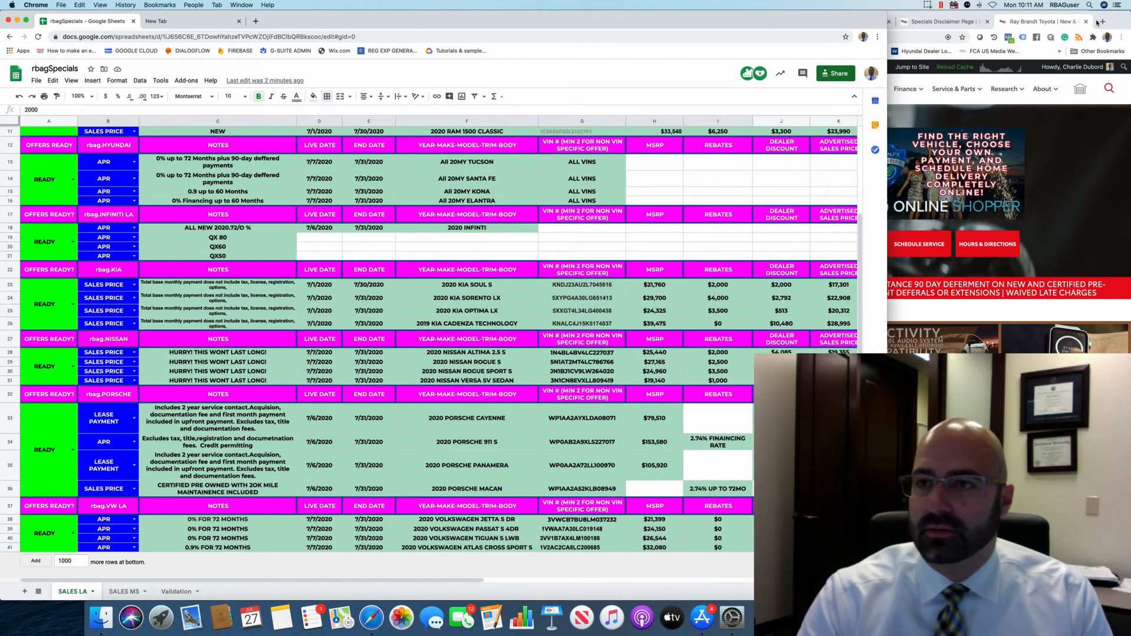
pyautogui.click(937, 22)
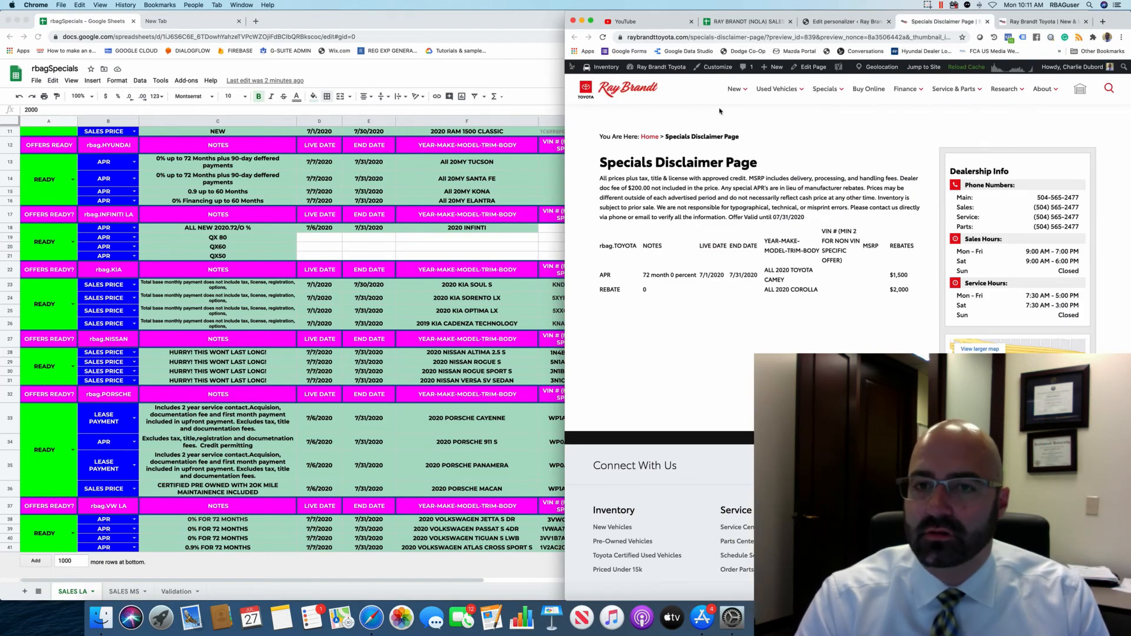
# Load the dealership homepage and open the 2020 4Runner SR5 4D Sport Utility RWD listing.
pyautogui.click(604, 87)
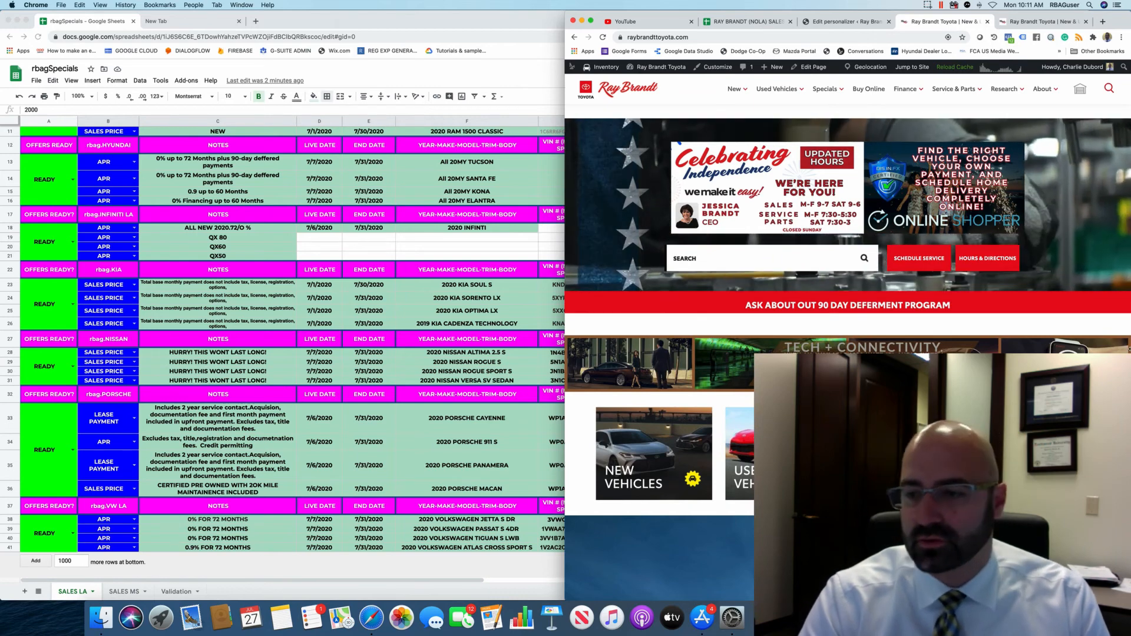
pyautogui.moveTo(734, 89)
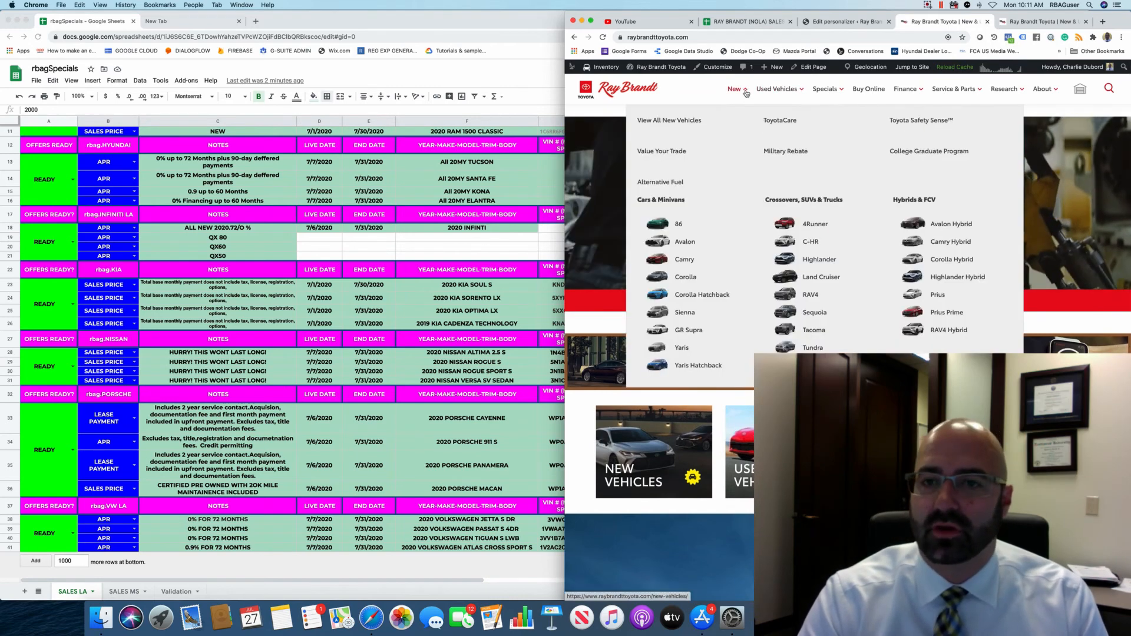
pyautogui.click(792, 224)
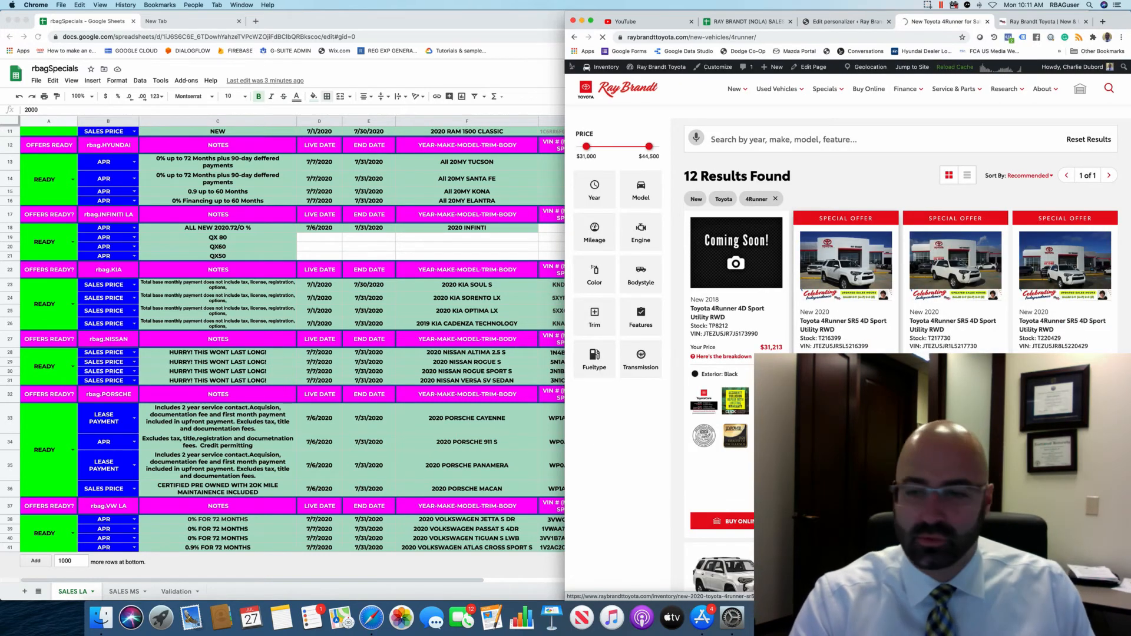
pyautogui.click(813, 324)
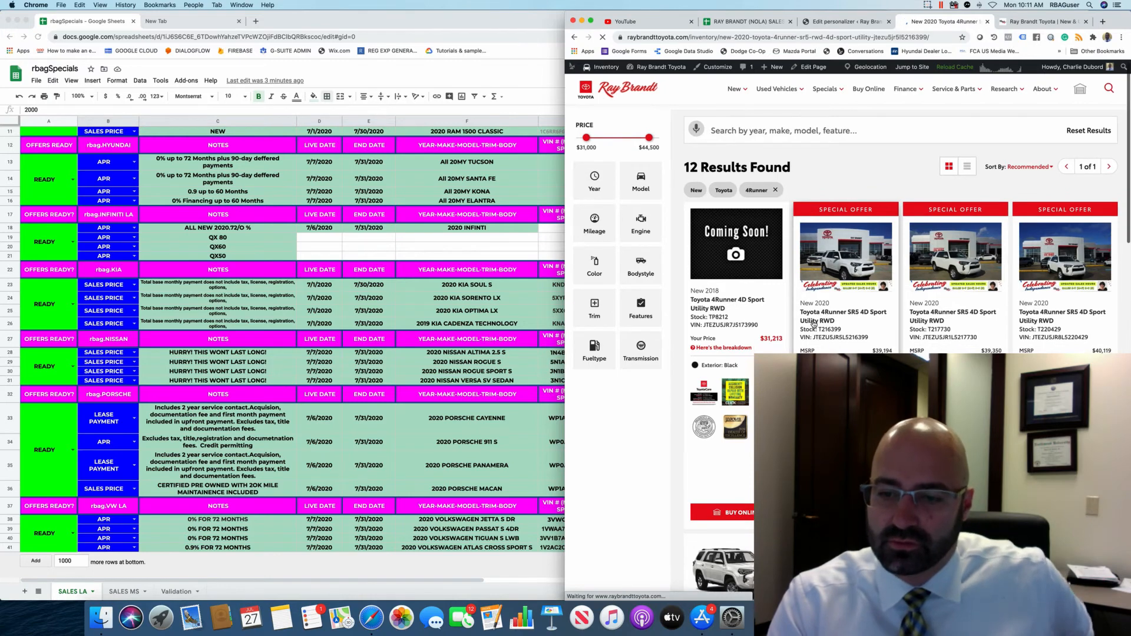
# Browse the $37,694 4Runner SR5 detail page and its video playlist, then return to the personalizer tab.
pyautogui.scroll(-10, 821, 343)
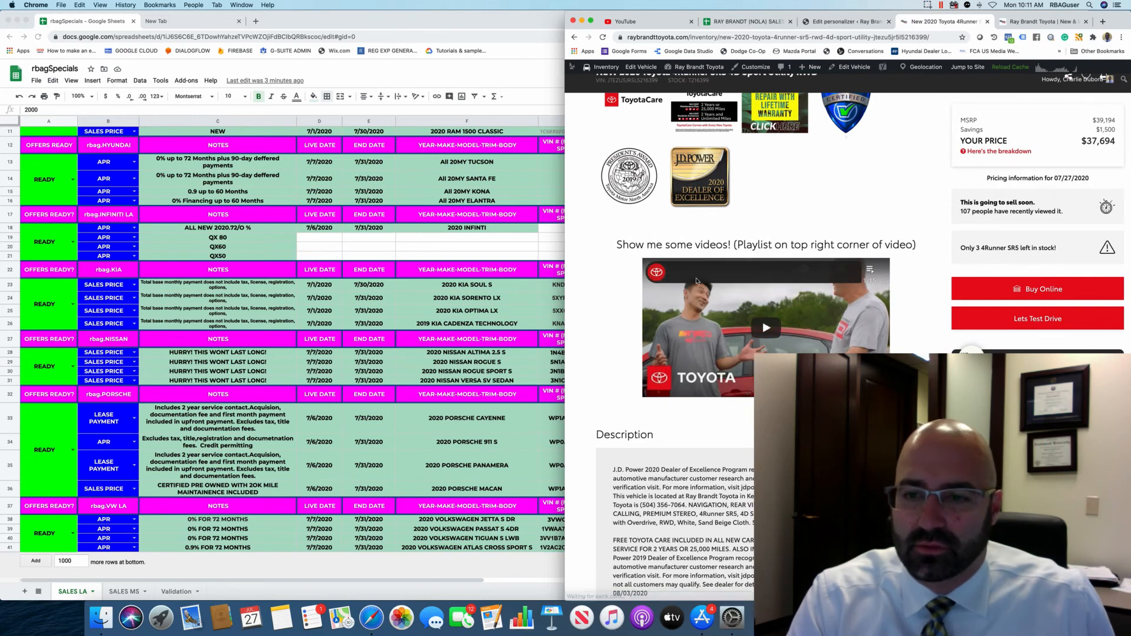
pyautogui.click(868, 272)
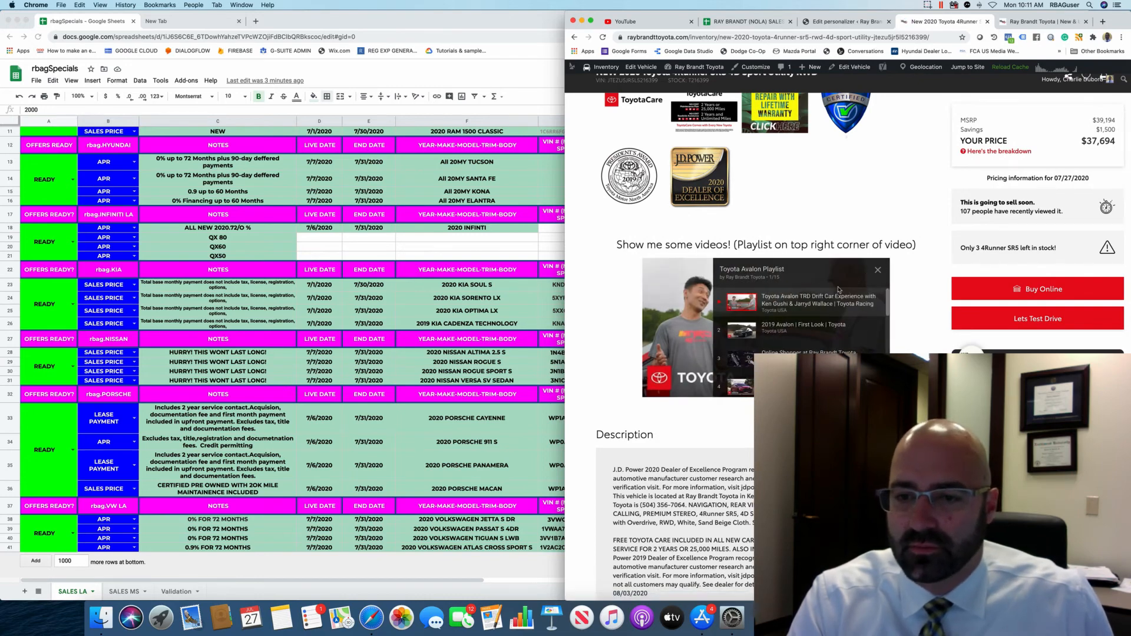
pyautogui.scroll(-3, 809, 316)
pyautogui.scroll(10, 808, 316)
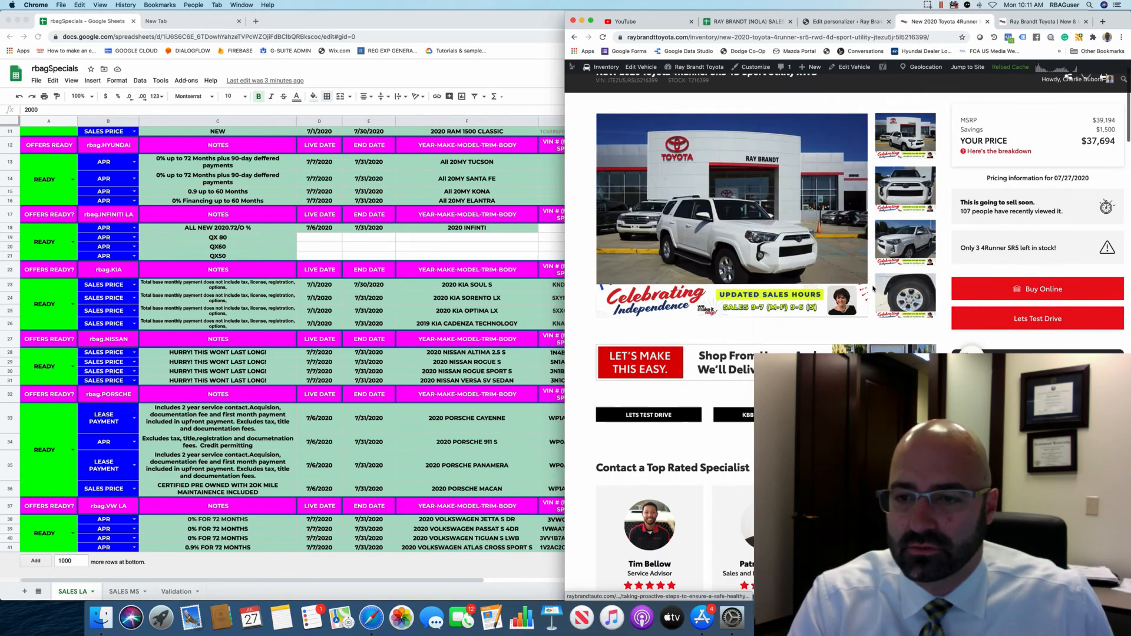
pyautogui.scroll(-15, 808, 316)
pyautogui.scroll(4, 808, 316)
pyautogui.scroll(6, 729, 200)
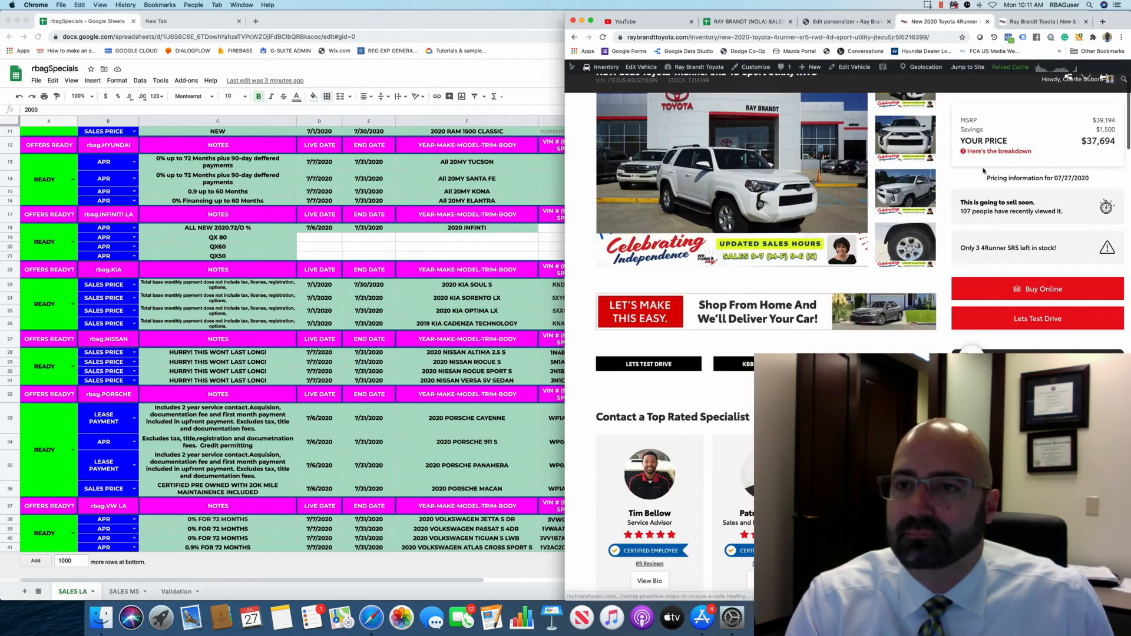
pyautogui.click(847, 20)
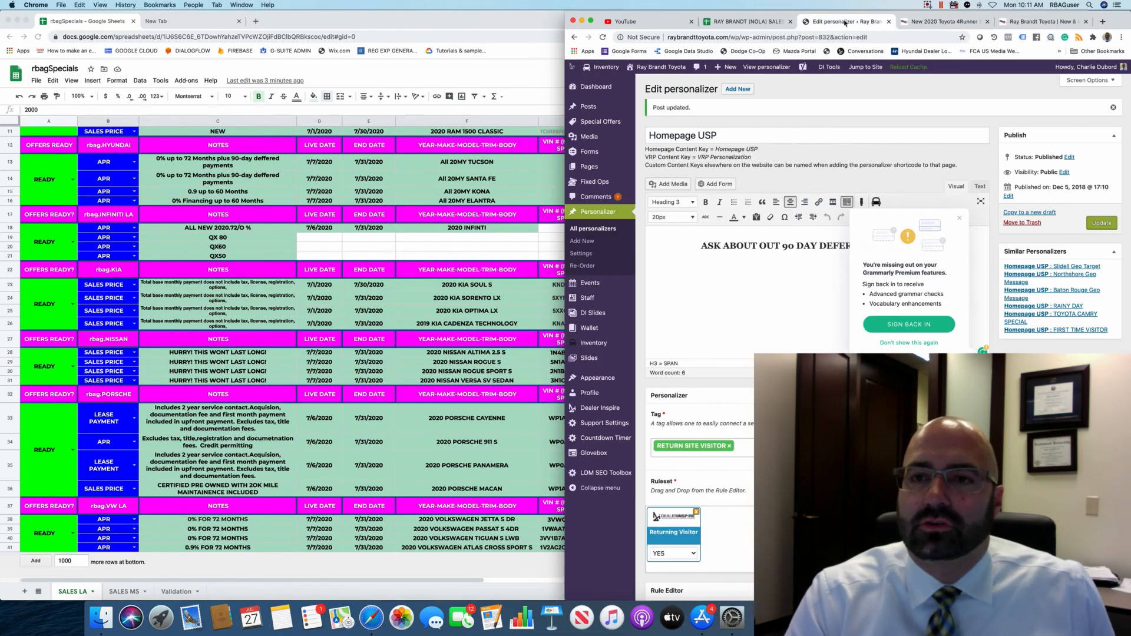
# Dismiss the Grammarly prompt and open 'Homepage USP - Slidell Geo Target' from All personalizers.
pyautogui.click(961, 219)
pyautogui.scroll(-1, 829, 167)
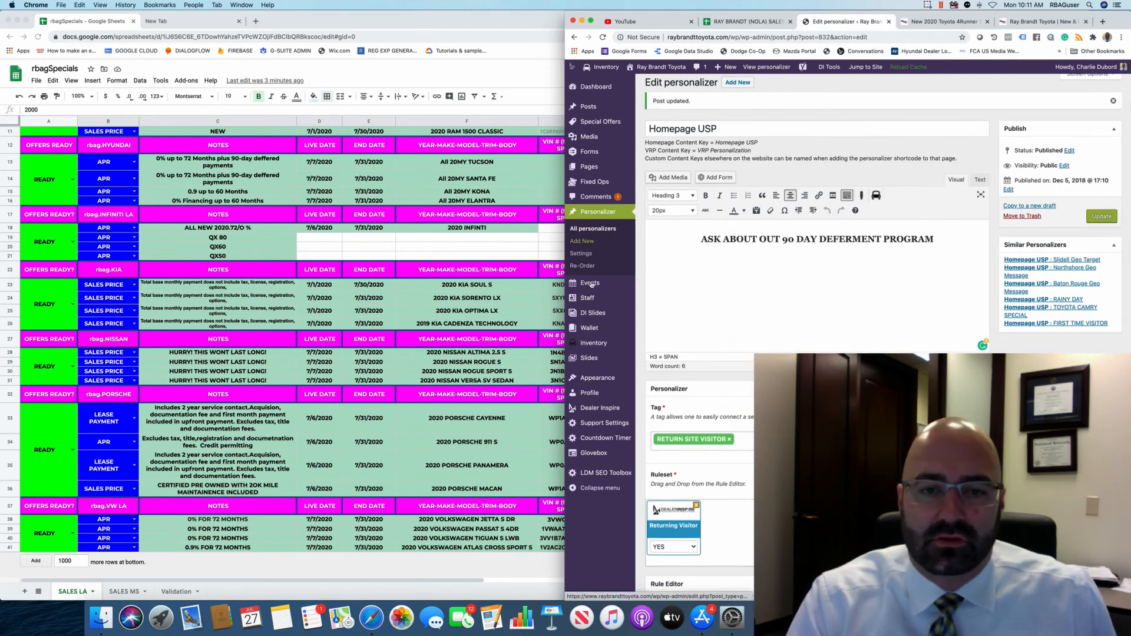
pyautogui.click(615, 230)
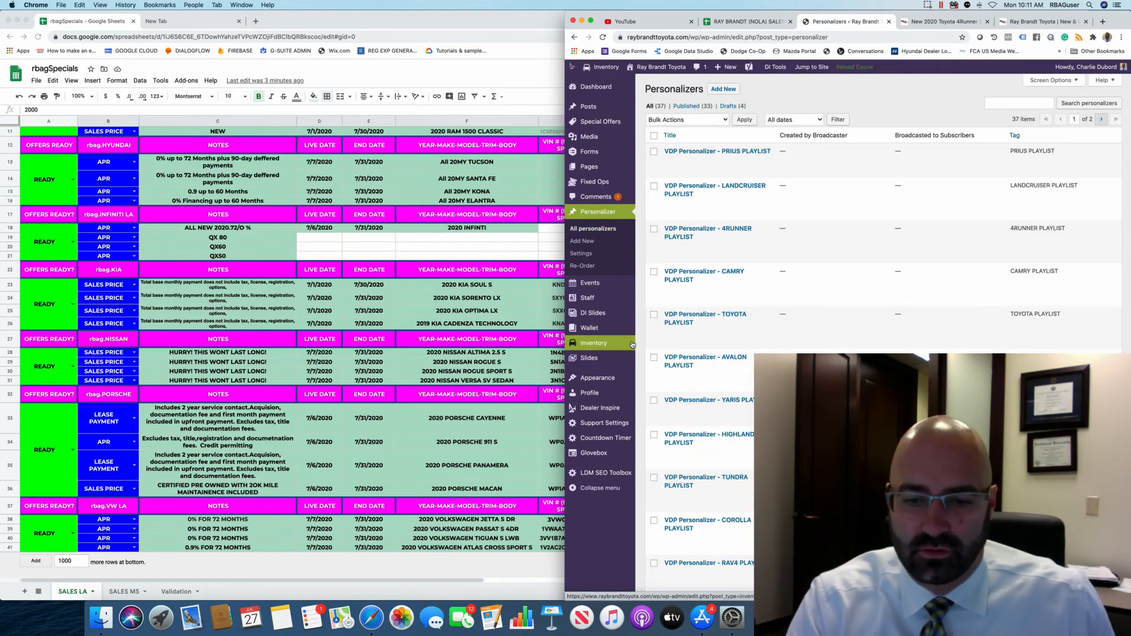
pyautogui.scroll(-6, 677, 353)
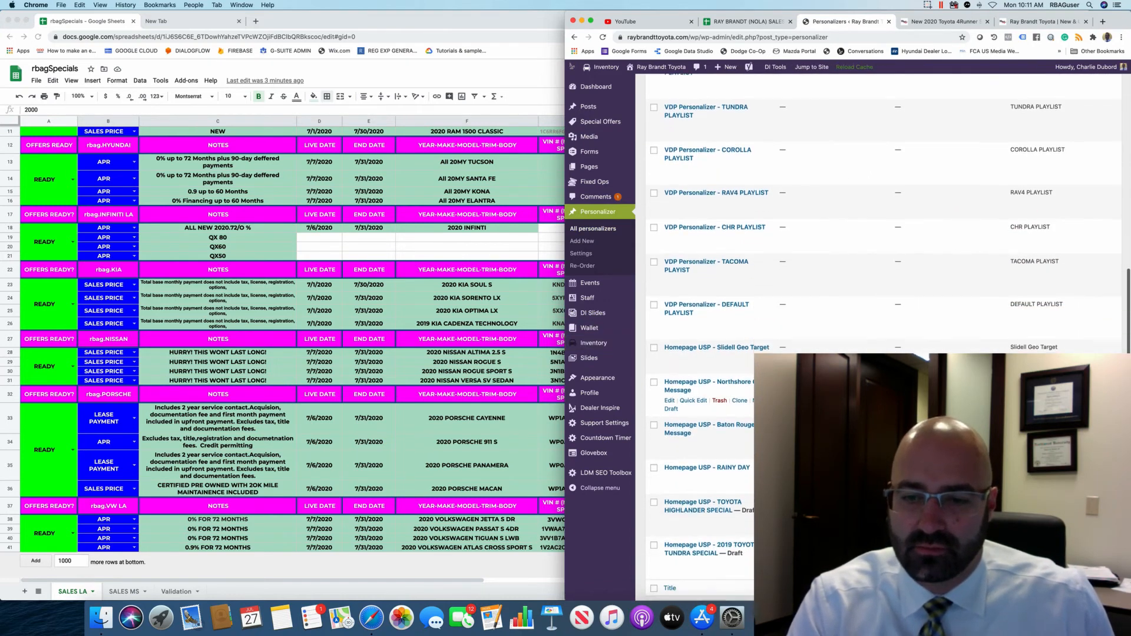
pyautogui.scroll(-1, 728, 412)
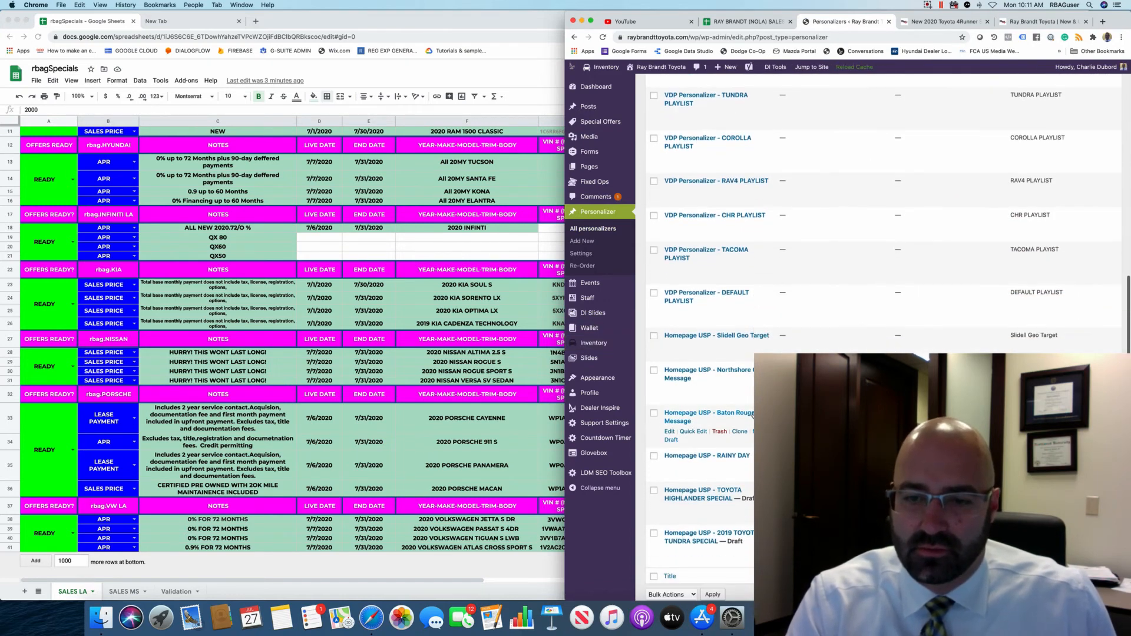
pyautogui.click(728, 337)
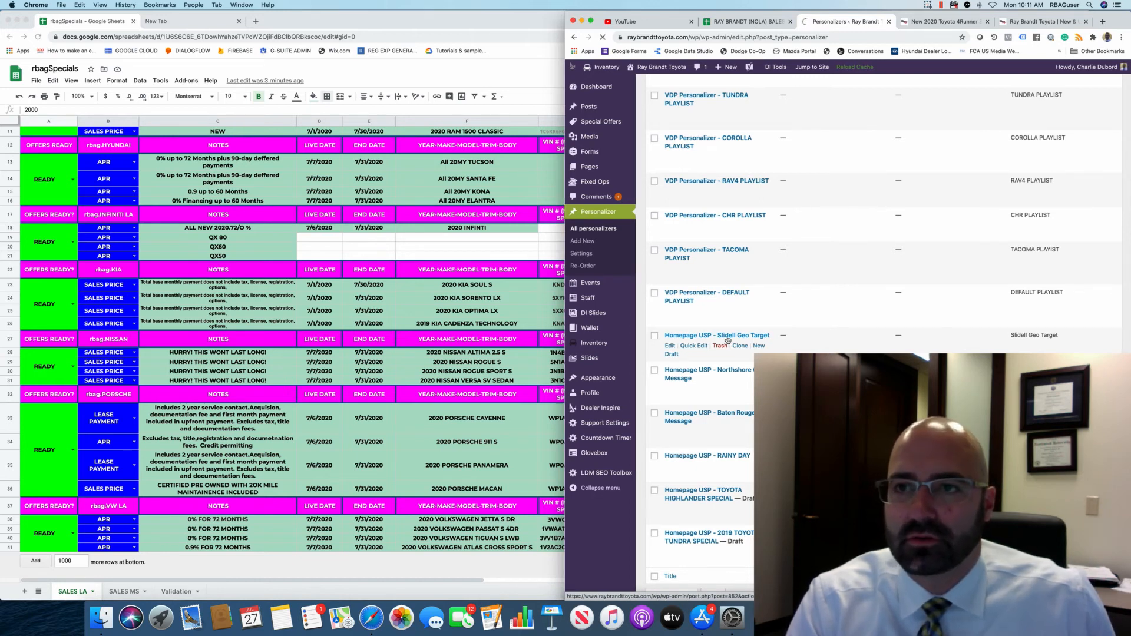
pyautogui.scroll(1, 730, 340)
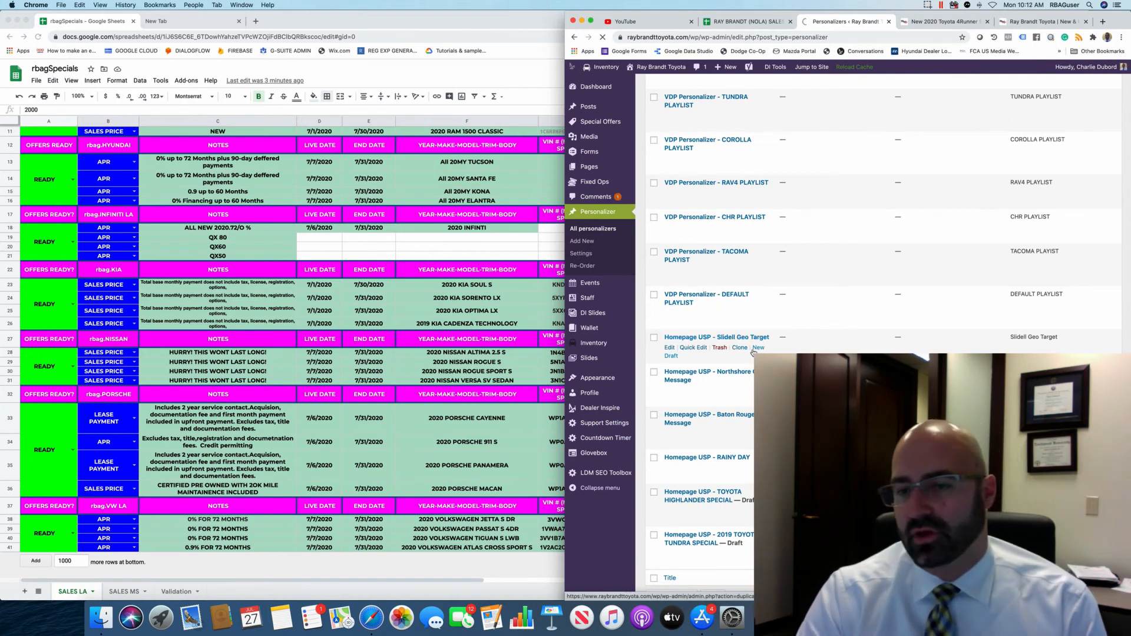
pyautogui.scroll(-1, 756, 349)
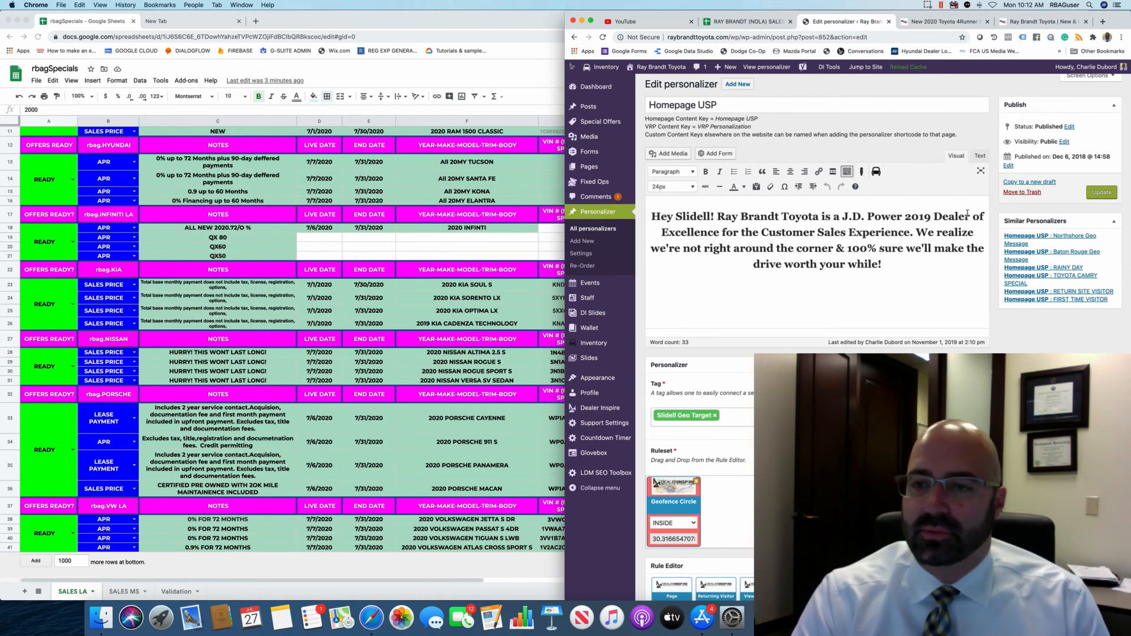
# Change '2019' to '2020' in the Slidell J.D. Power Dealer of Excellence greeting.
pyautogui.click(933, 217)
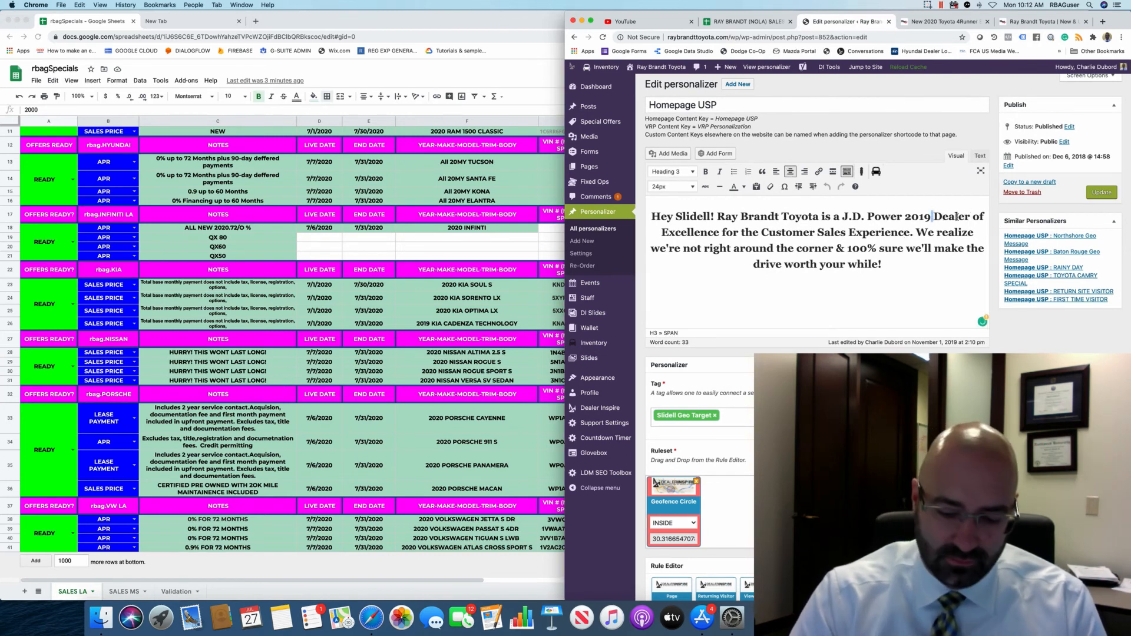
pyautogui.press('BackSpace')
pyautogui.press('BackSpace')
pyautogui.write('20')
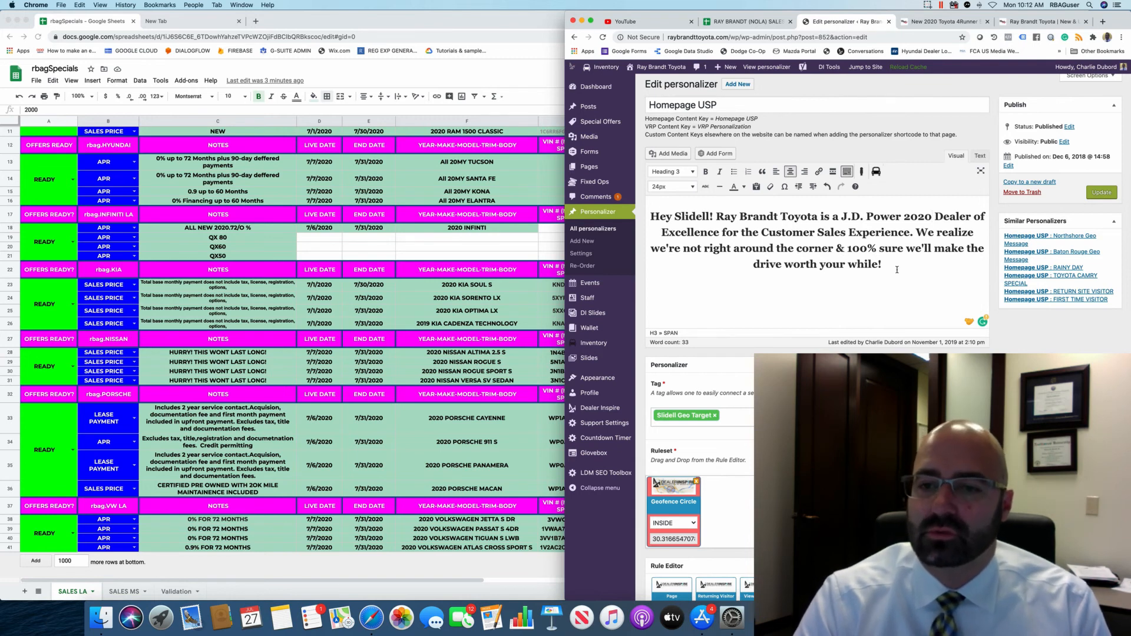
pyautogui.scroll(-15, 933, 216)
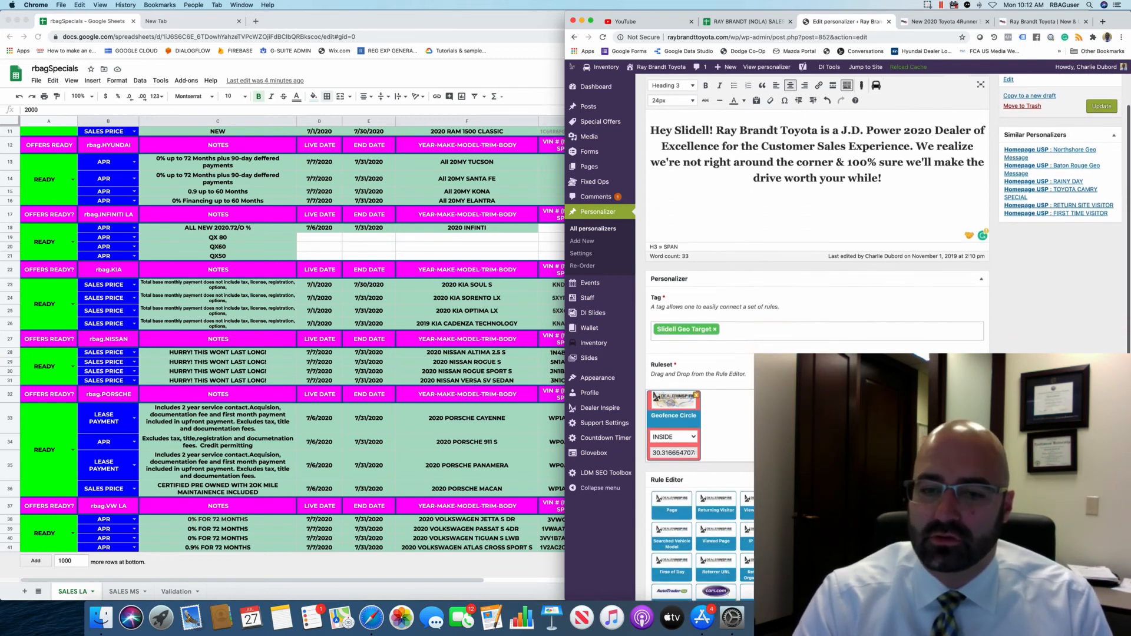
pyautogui.scroll(-2, 687, 451)
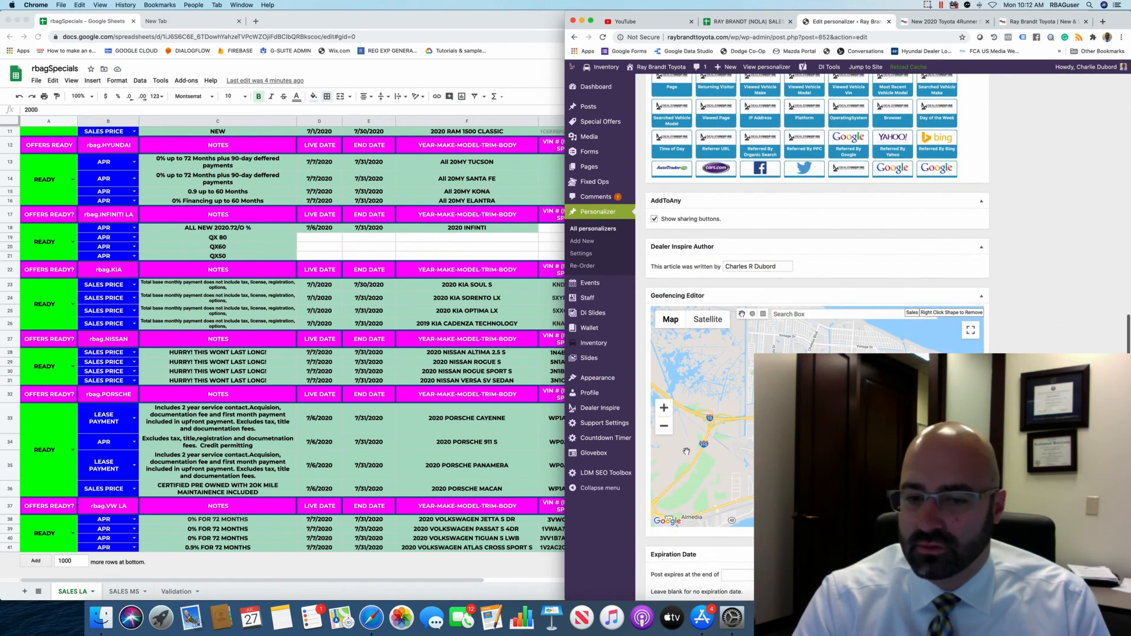
pyautogui.click(668, 430)
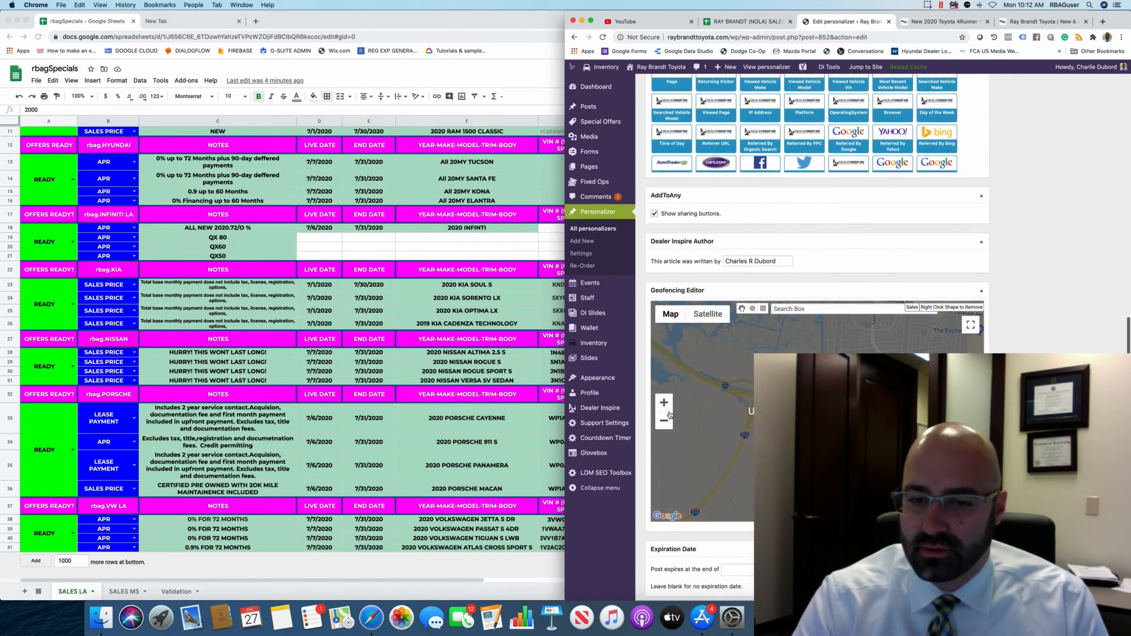
pyautogui.click(664, 421)
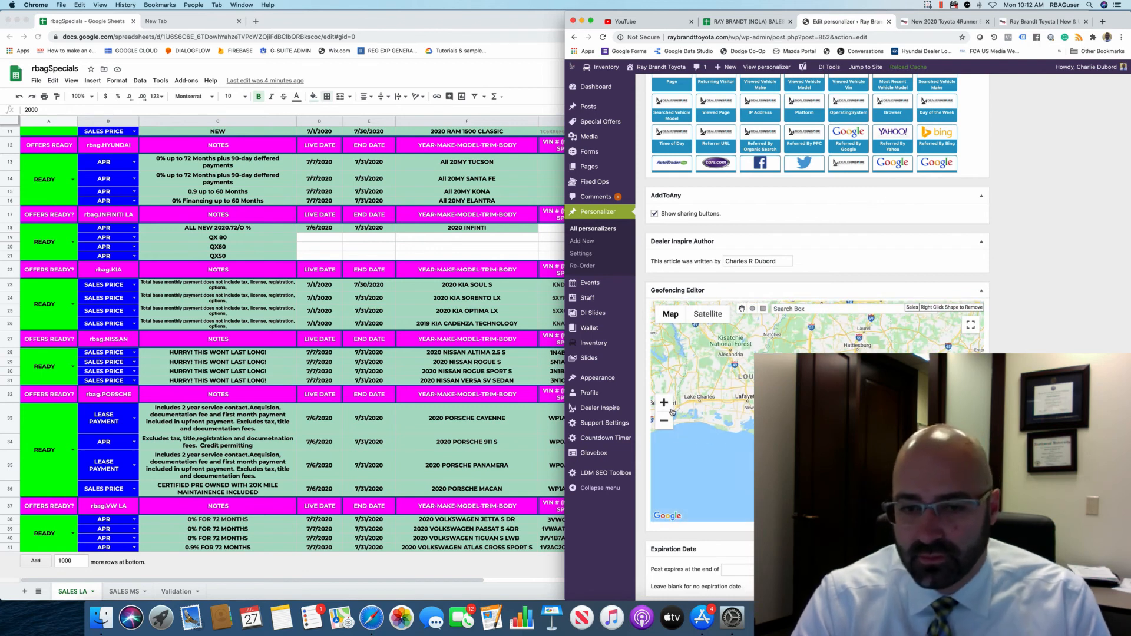
pyautogui.click(664, 402)
pyautogui.click(664, 403)
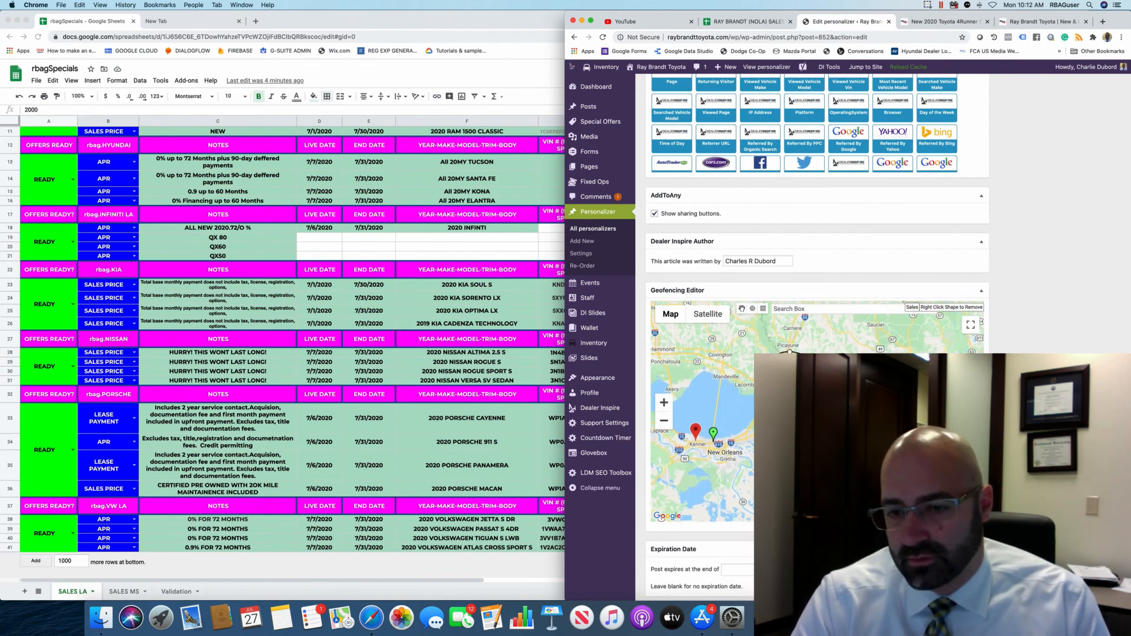
pyautogui.click(753, 309)
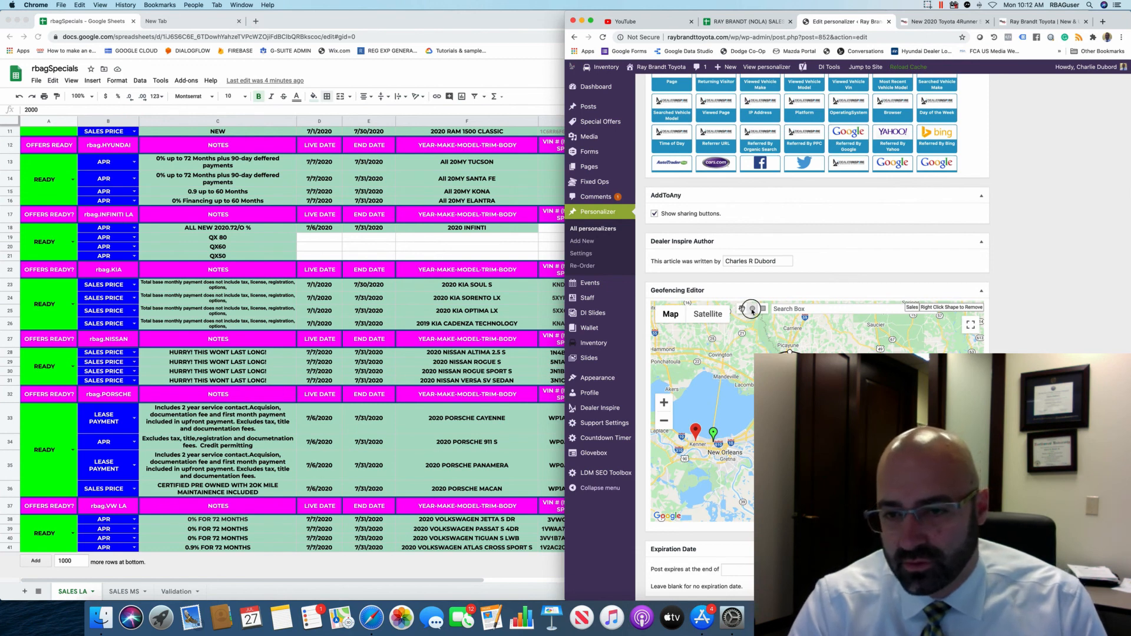
pyautogui.moveTo(888, 341)
pyautogui.mouseDown()
pyautogui.moveTo(951, 342)
pyautogui.moveTo(935, 342)
pyautogui.mouseUp()
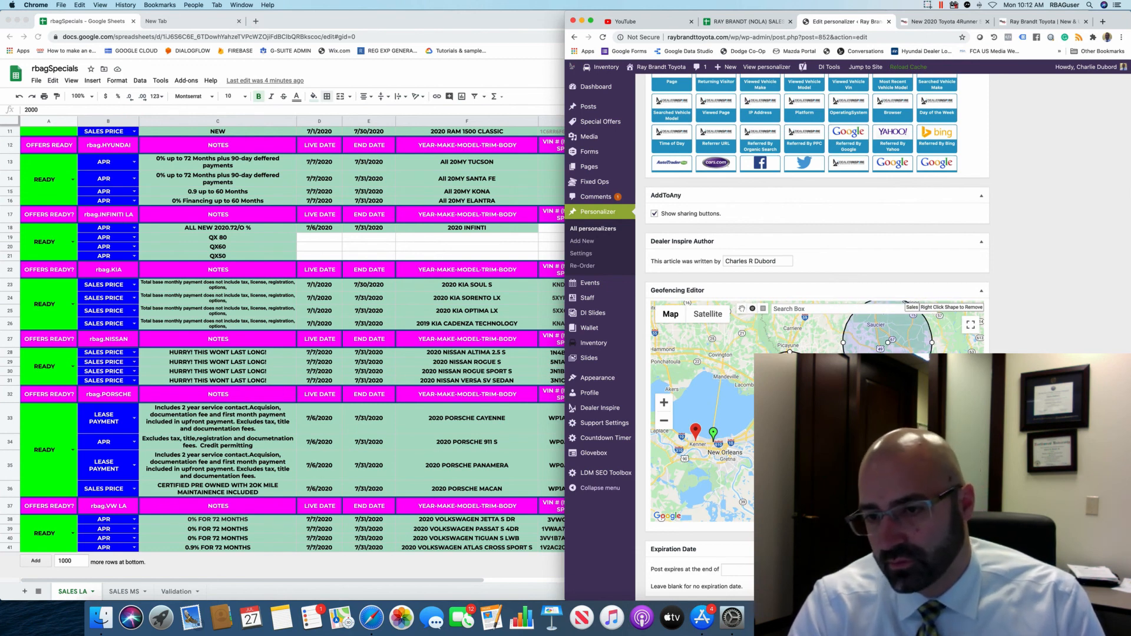
pyautogui.rightClick(893, 339)
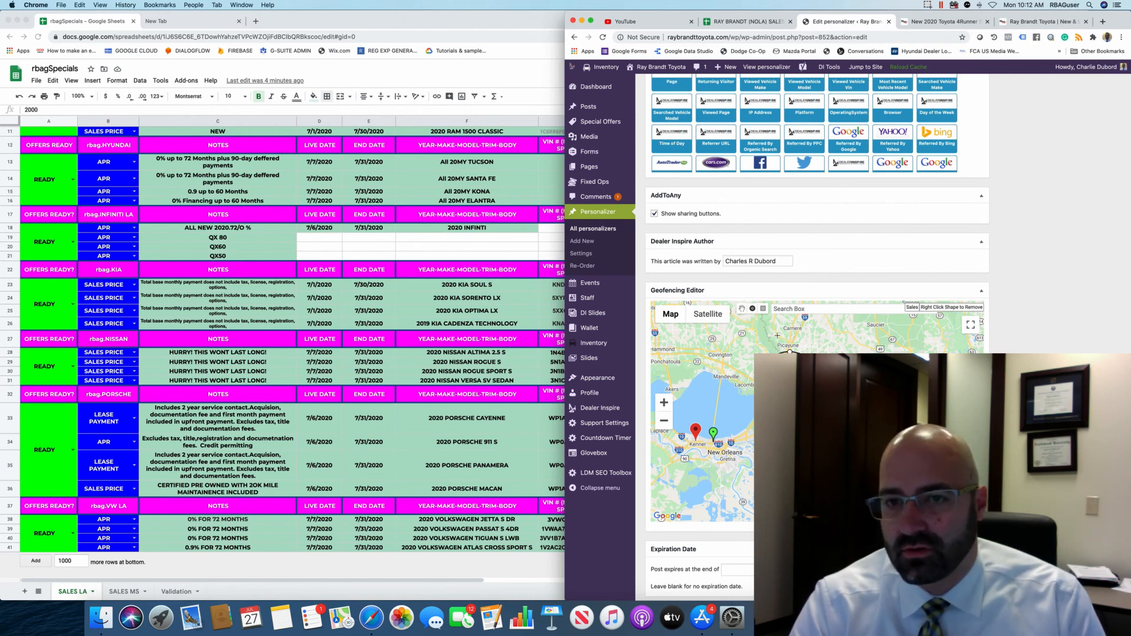
pyautogui.scroll(15, 1018, 300)
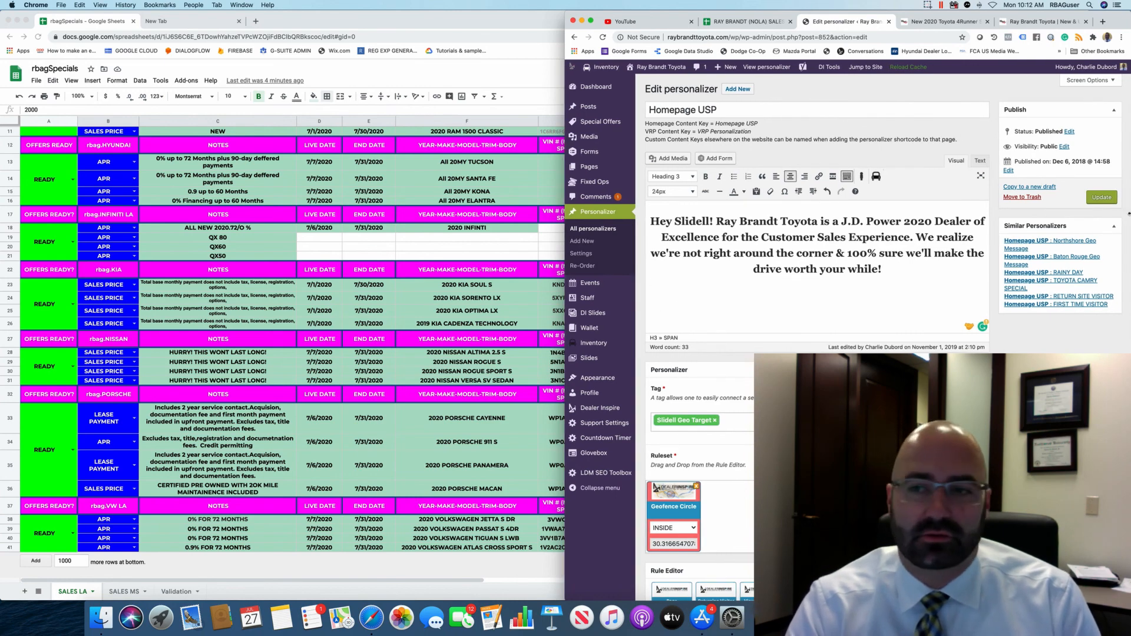
pyautogui.scroll(-2, 943, 194)
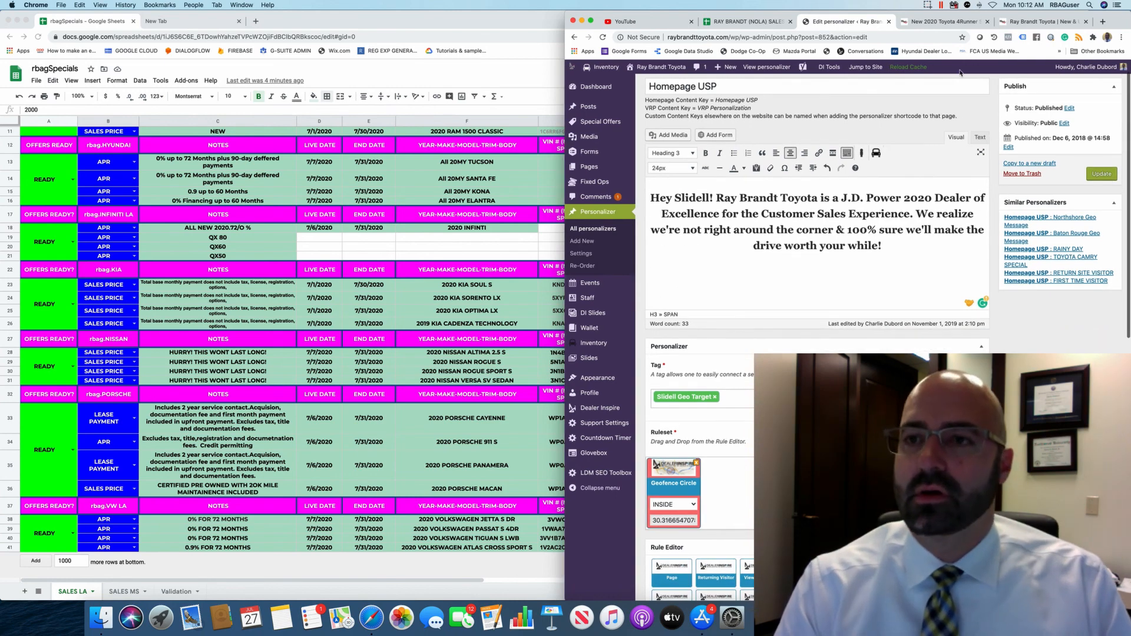
pyautogui.scroll(-10, 812, 186)
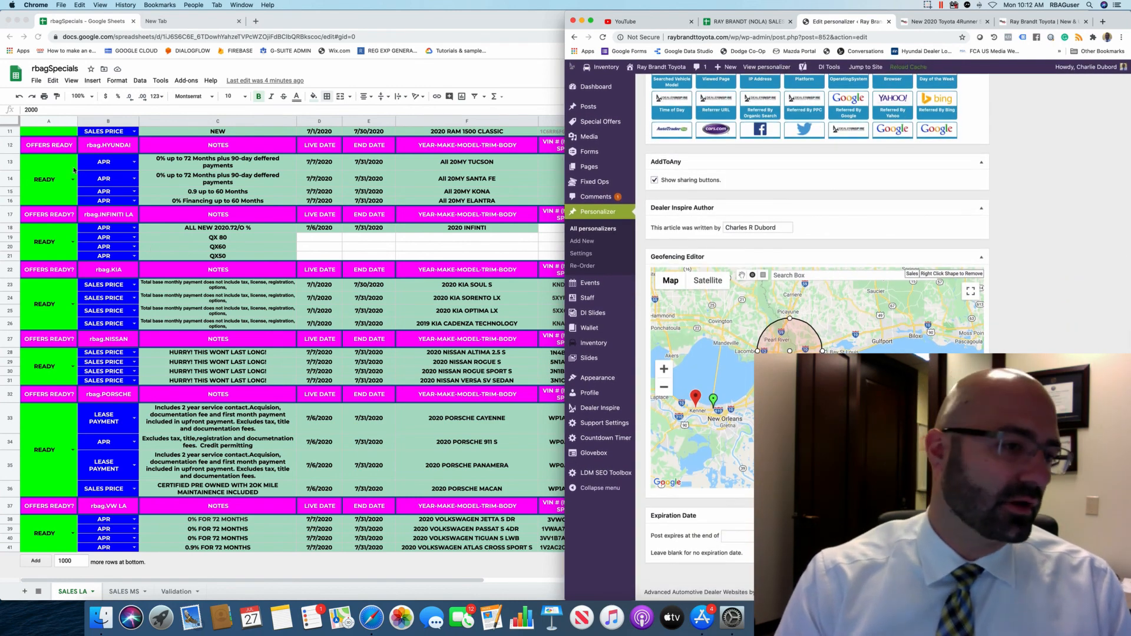
pyautogui.scroll(4, 83, 177)
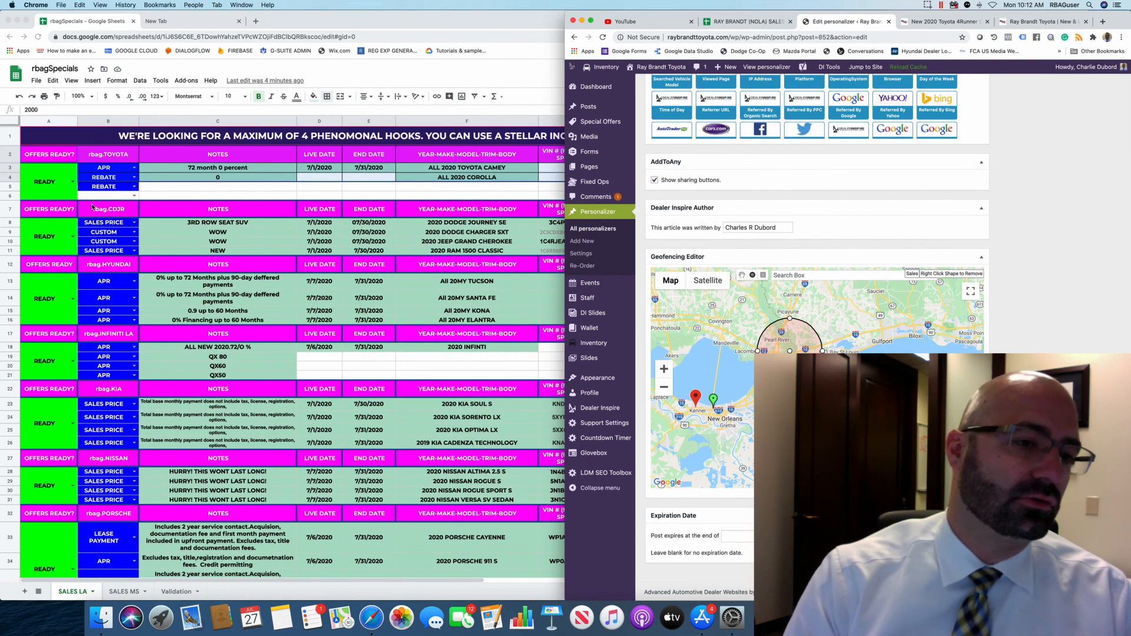